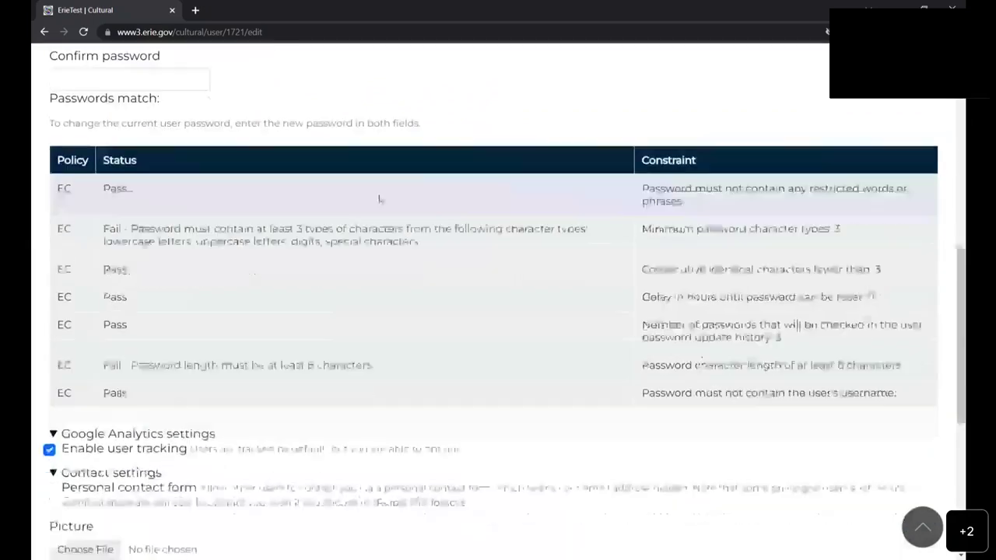
Save the account settings and list the account's submissions, #163 and #153.
click(68, 450)
scroll(334, 365, up, 10)
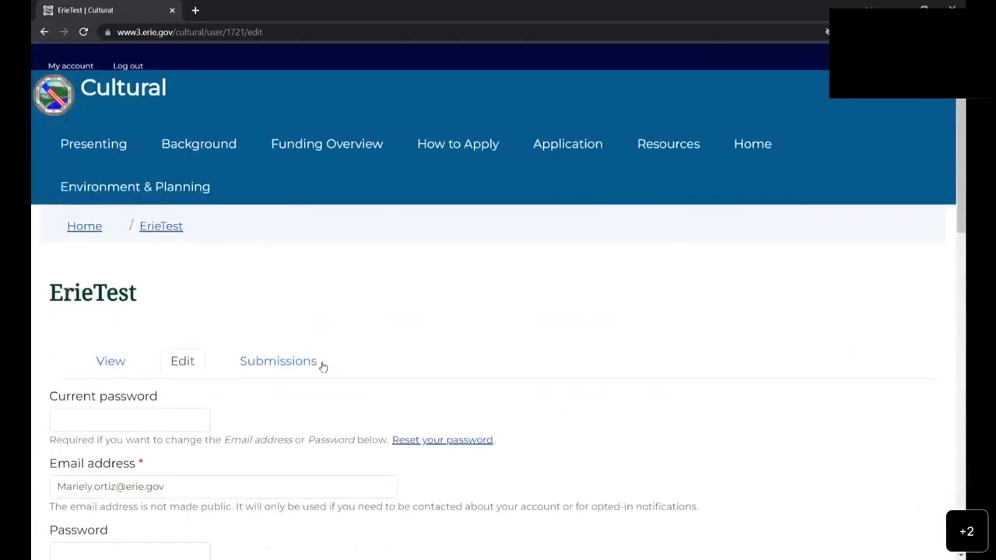
click(280, 362)
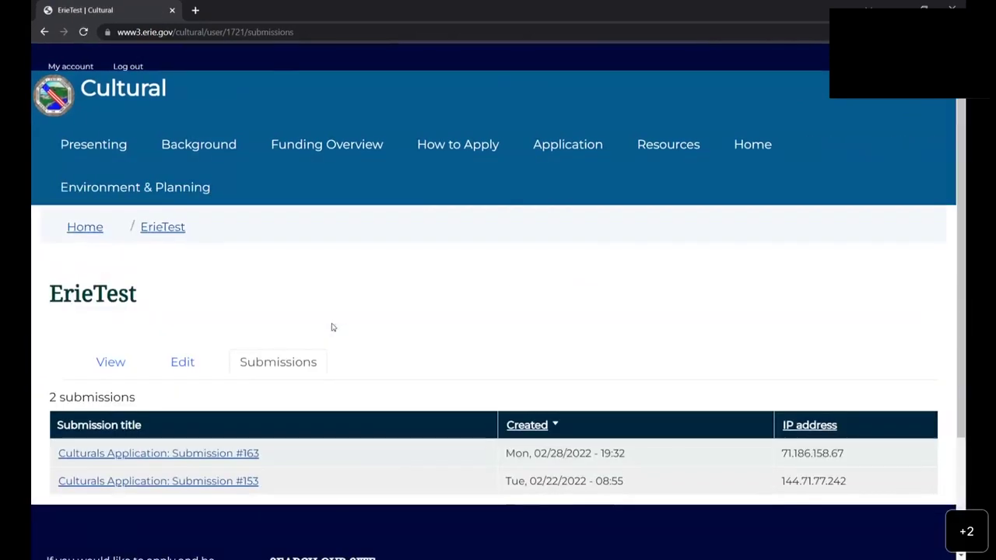
scroll(280, 364, down, 1)
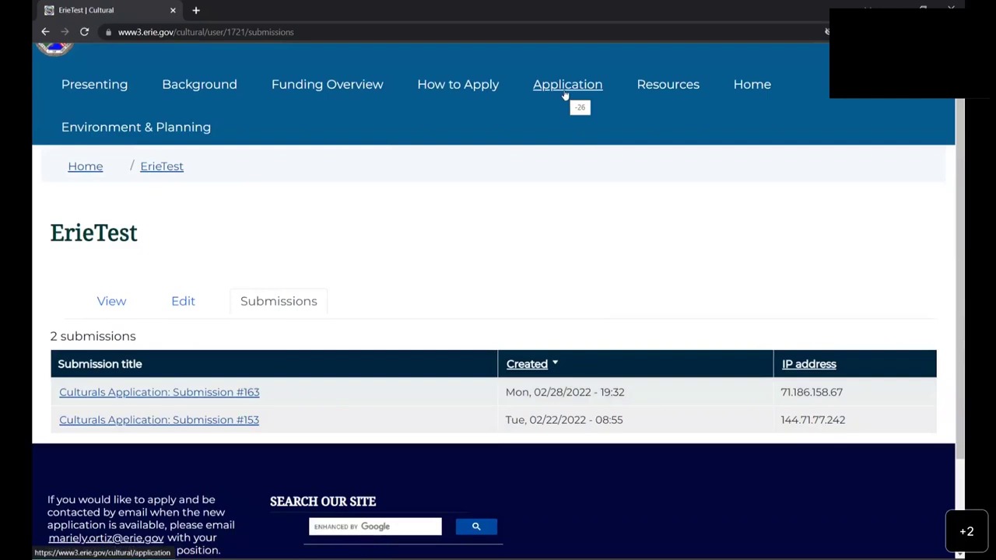
Open submission #163 in Edit mode and scroll down page 1 of the form.
click(201, 402)
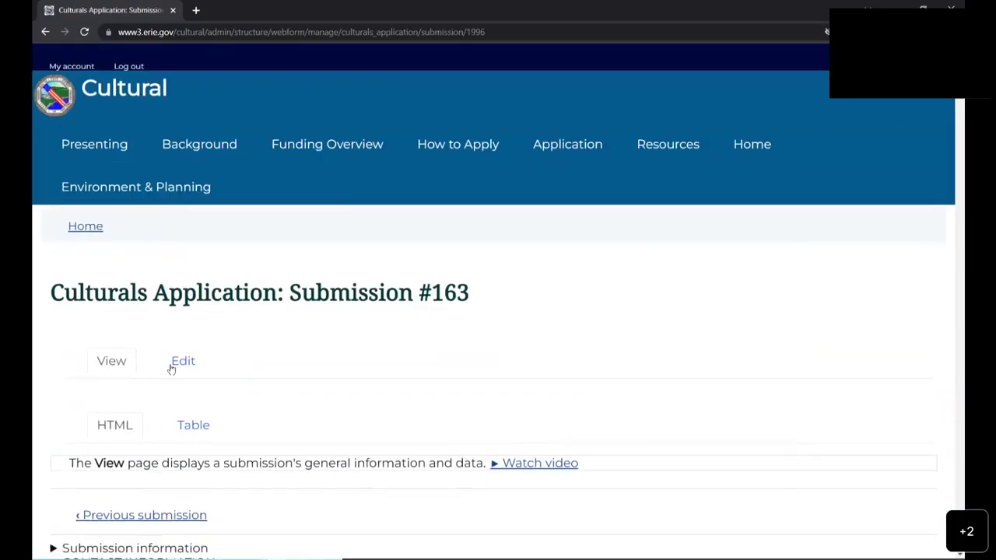
click(183, 363)
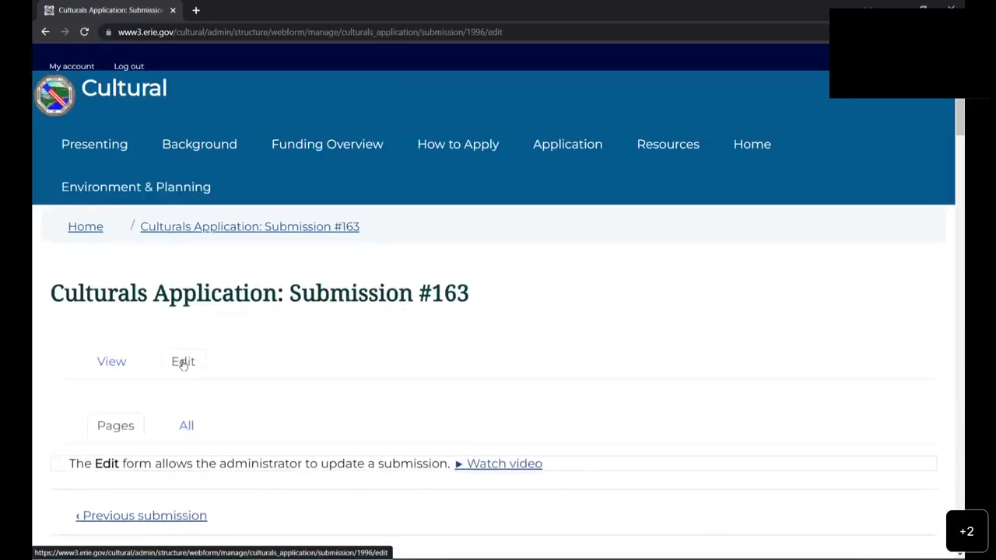
scroll(183, 365, down, 3)
scroll(182, 366, down, 3)
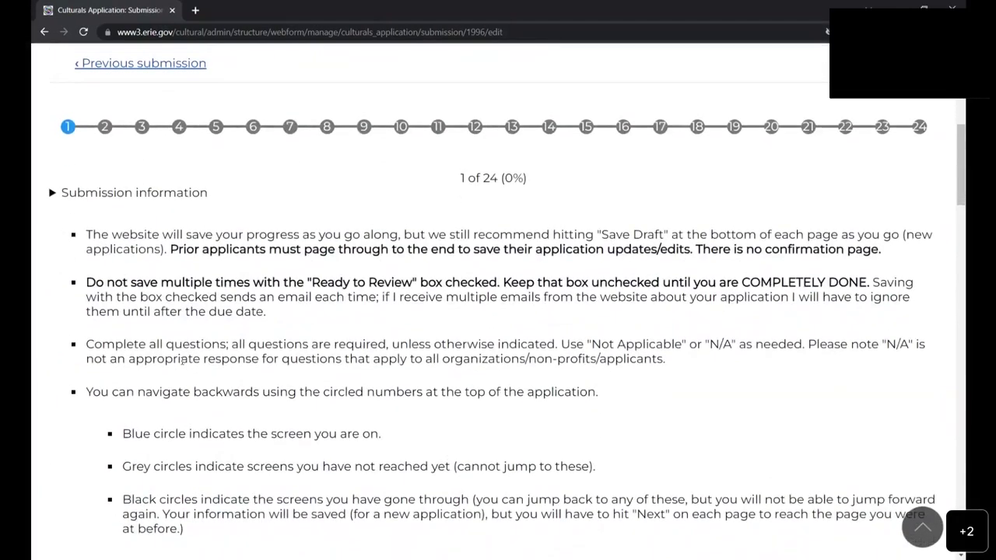
scroll(182, 362, down, 2)
scroll(182, 365, down, 3)
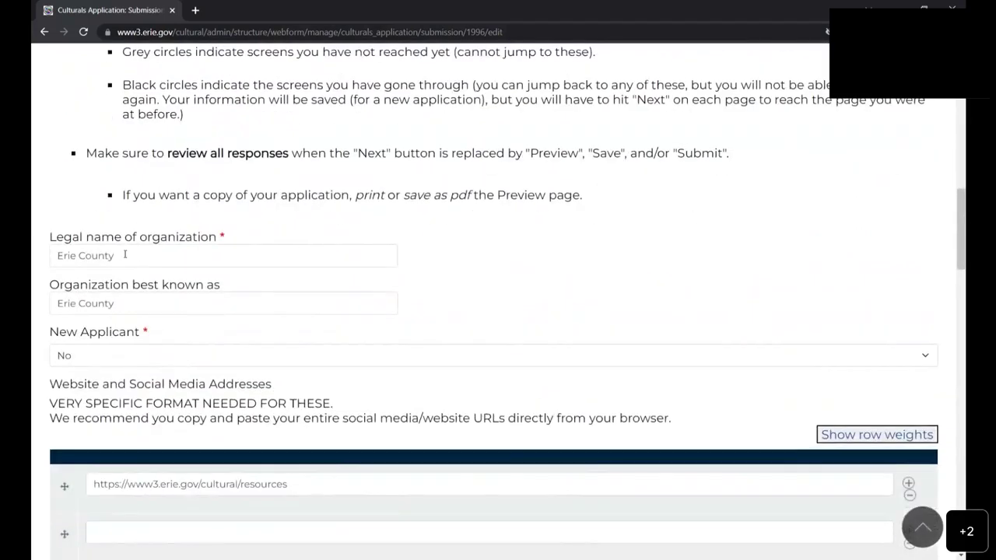
scroll(124, 255, down, 1)
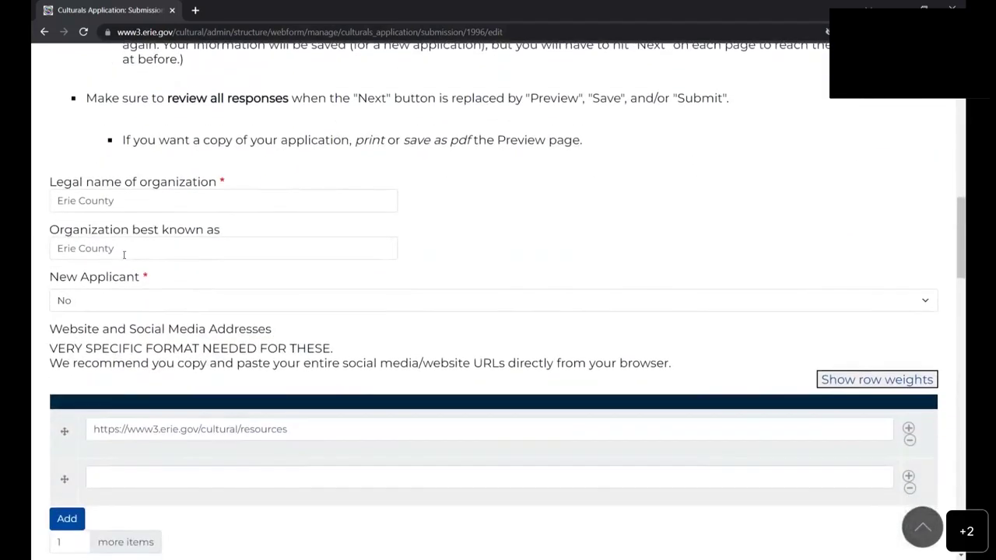
scroll(124, 255, down, 1)
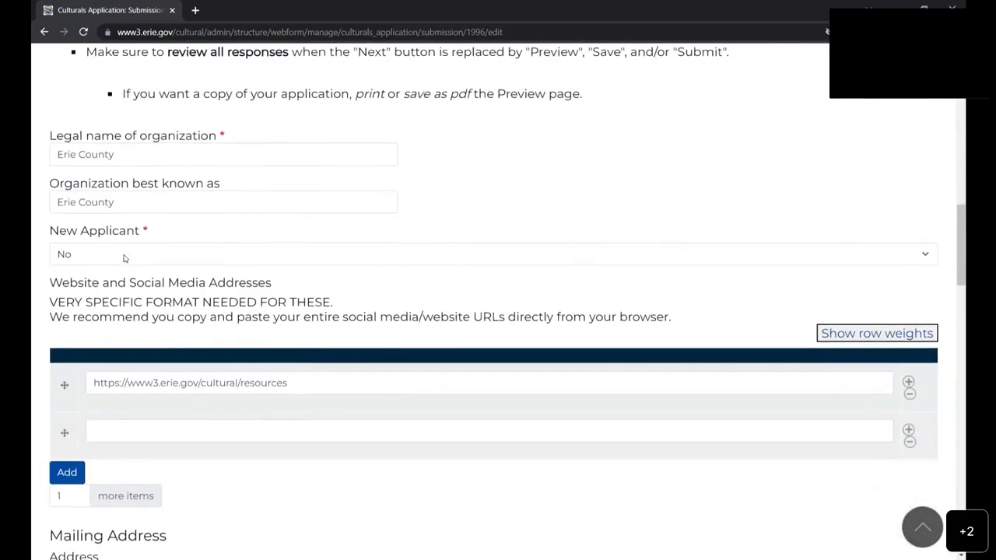
Check the New Applicant answer choices without changing them and continue down the page.
click(124, 257)
click(123, 257)
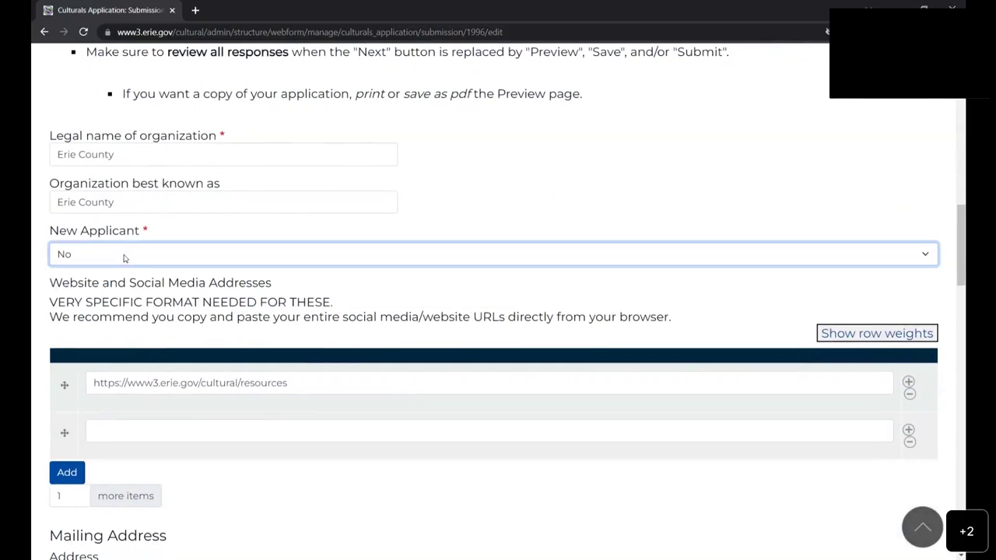
click(124, 257)
click(123, 258)
scroll(123, 257, down, 2)
scroll(124, 258, down, 4)
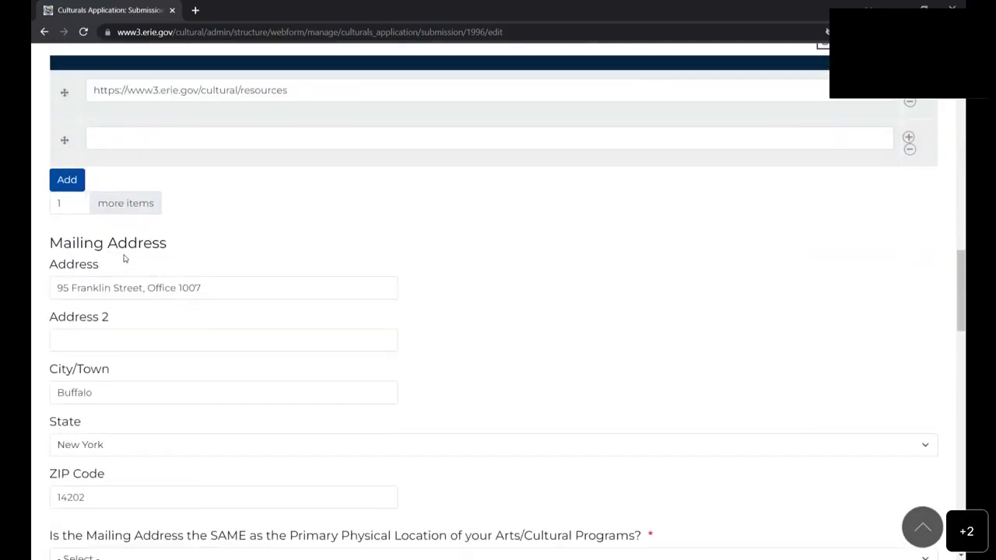
scroll(123, 258, down, 3)
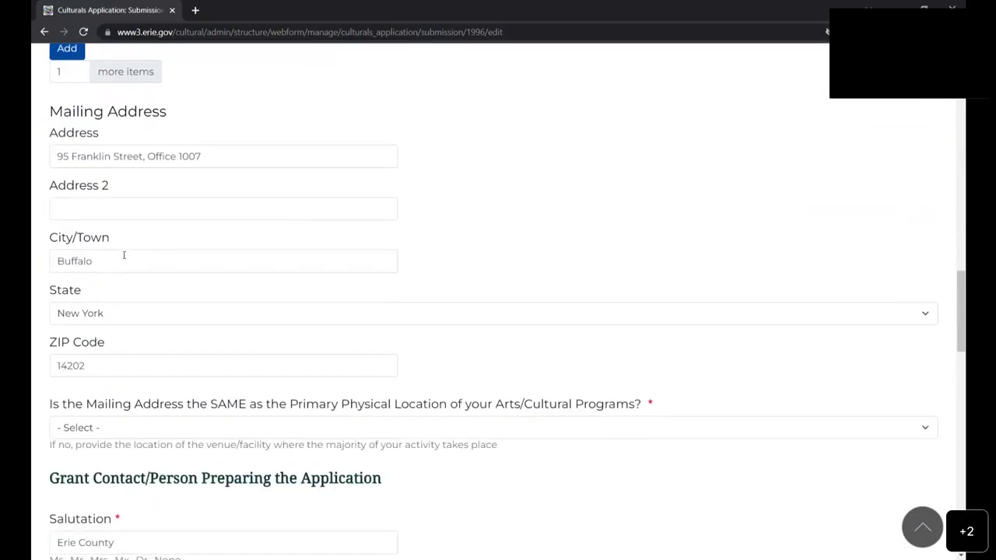
scroll(123, 257, down, 10)
View the separate CEO/ED/Manager choices without answering, then scroll to the page's end.
scroll(124, 257, up, 2)
scroll(123, 257, down, 3)
scroll(123, 257, down, 4)
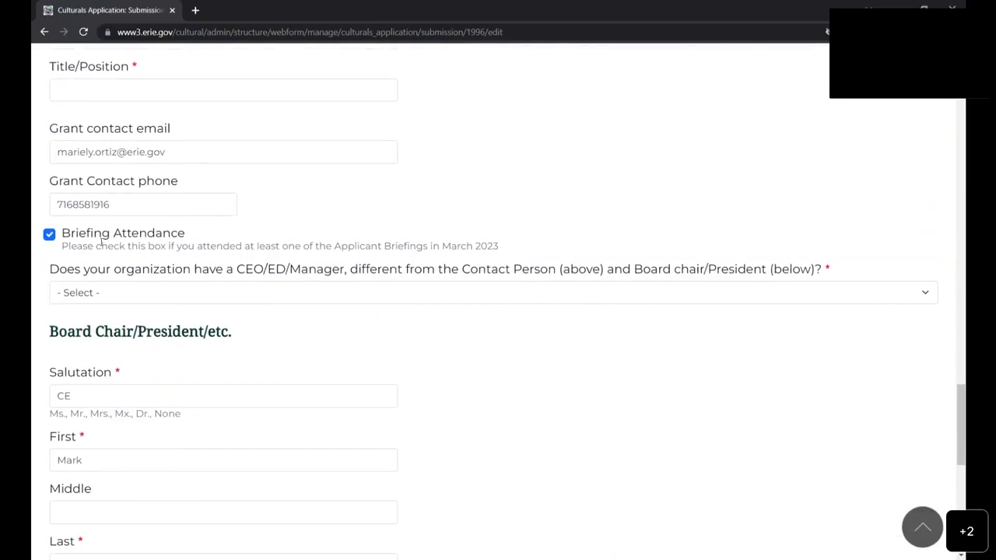
click(117, 294)
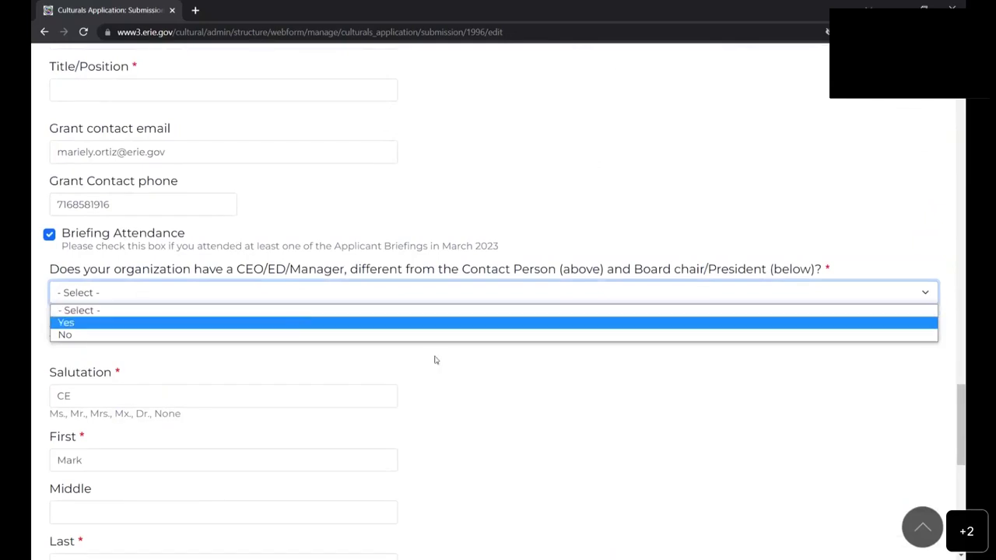
click(434, 402)
scroll(432, 405, down, 2)
scroll(432, 404, down, 3)
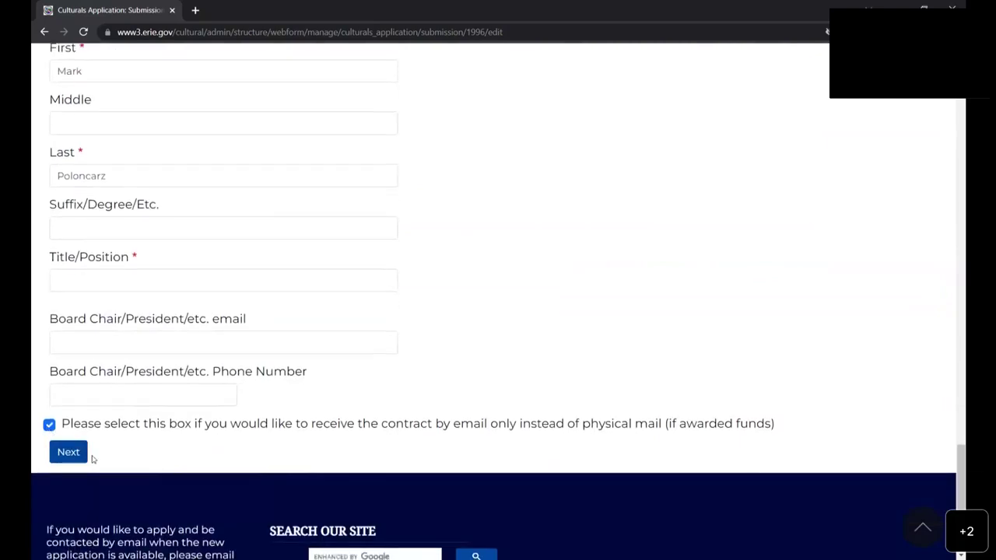
Keep email-only contract delivery checked, go to the next page and enter 'Executive' as Board Chair title.
click(49, 424)
click(49, 424)
click(69, 453)
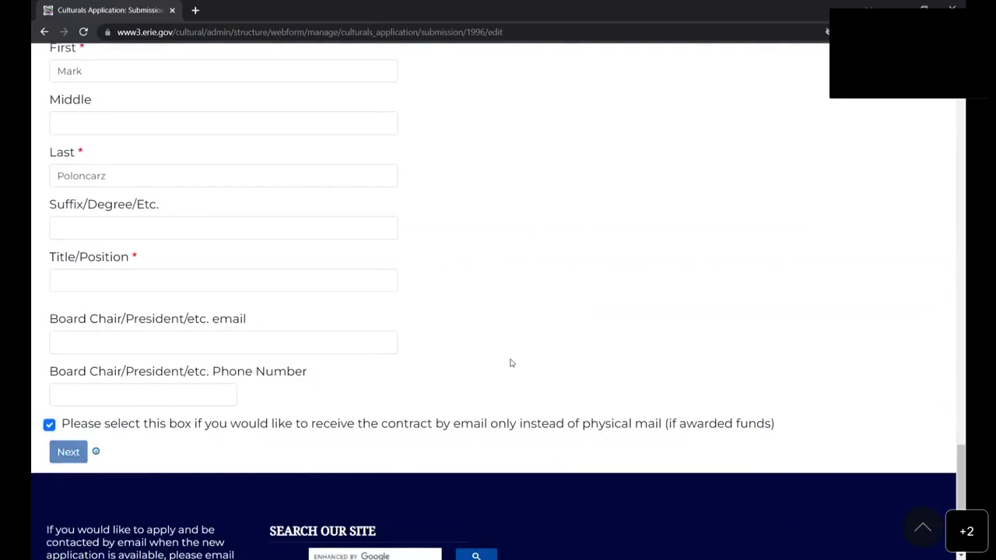
scroll(511, 363, down, 1)
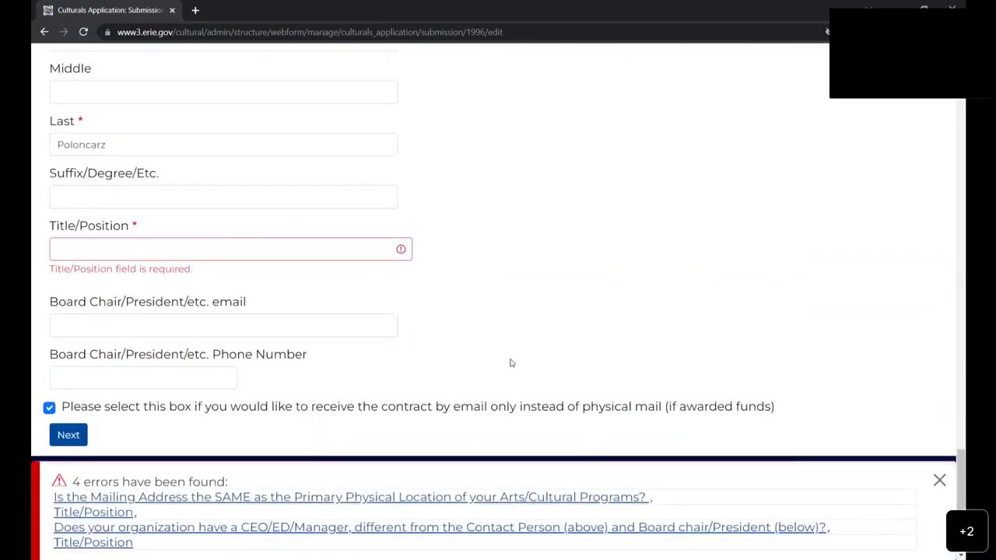
click(165, 250)
text(Executive)
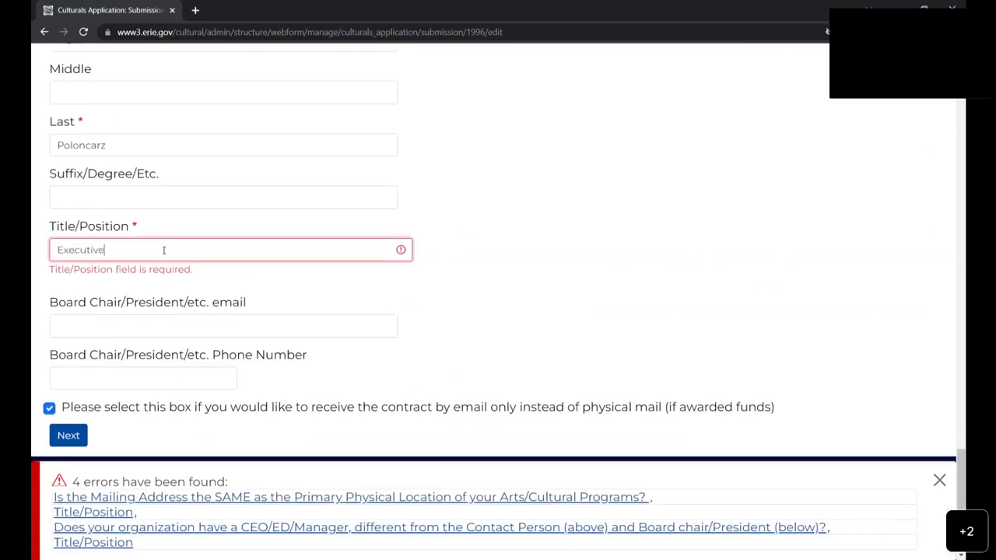
scroll(164, 250, down, 2)
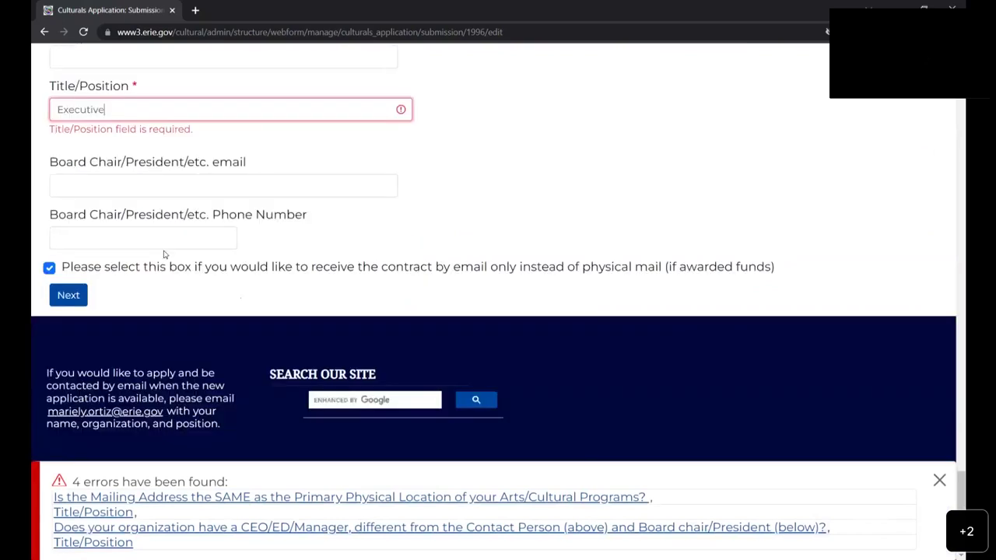
key(Return)
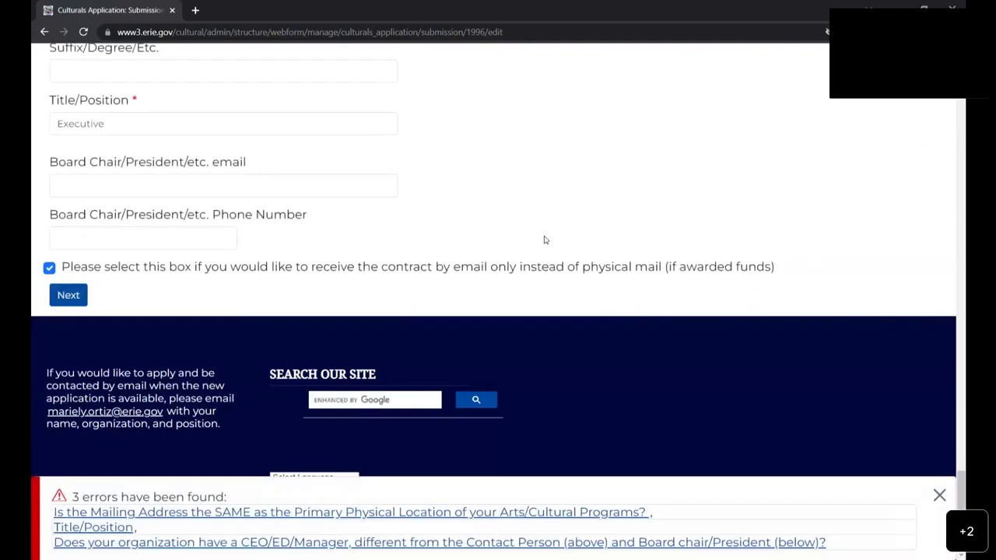
Answer Yes to a separate CEO/ED/Manager, enter the grant contact's title and retry advancing.
scroll(544, 239, up, 7)
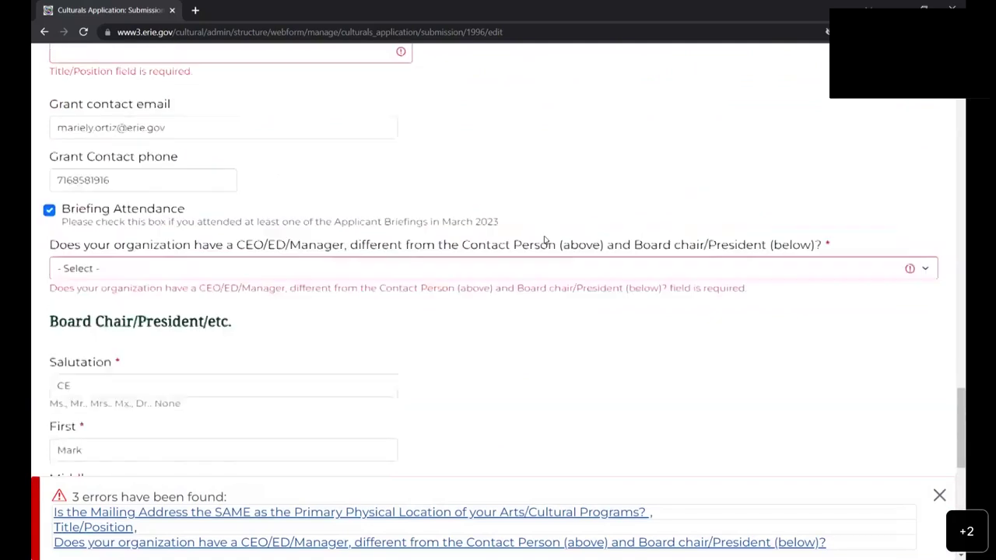
click(499, 272)
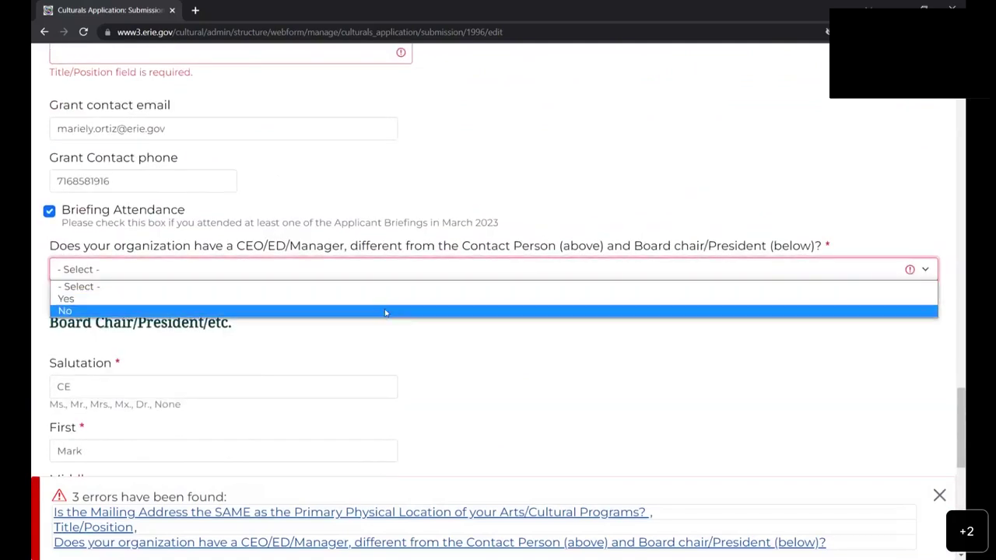
click(380, 300)
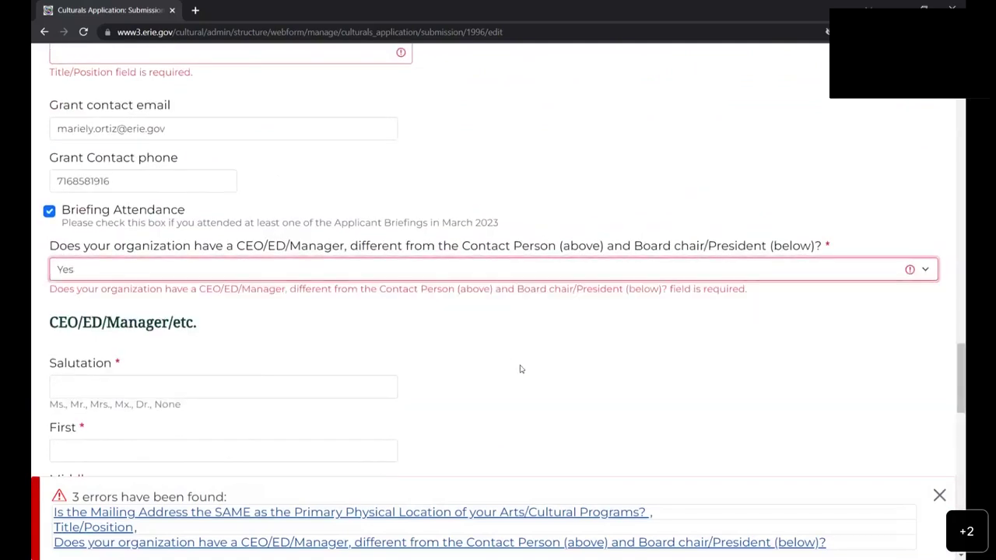
scroll(272, 243, up, 2)
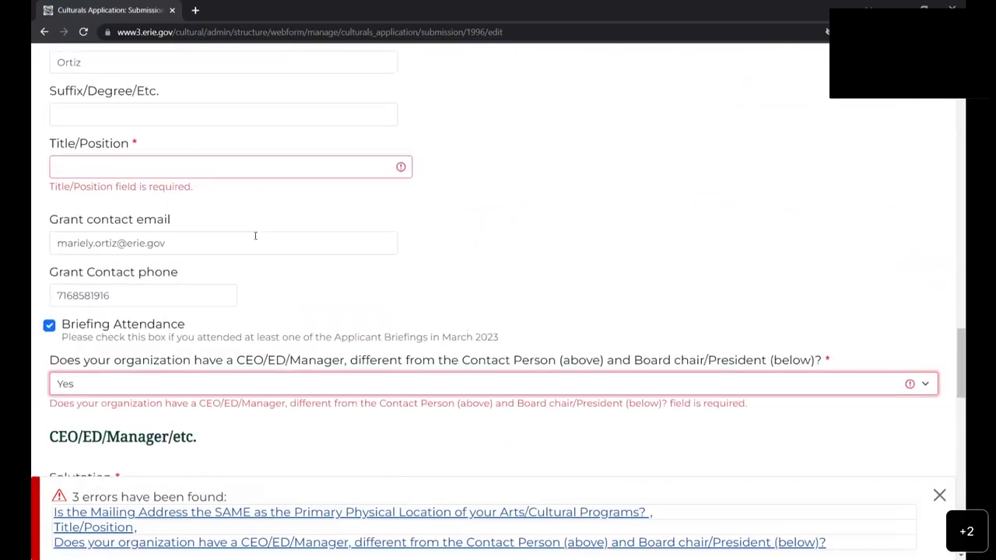
click(176, 164)
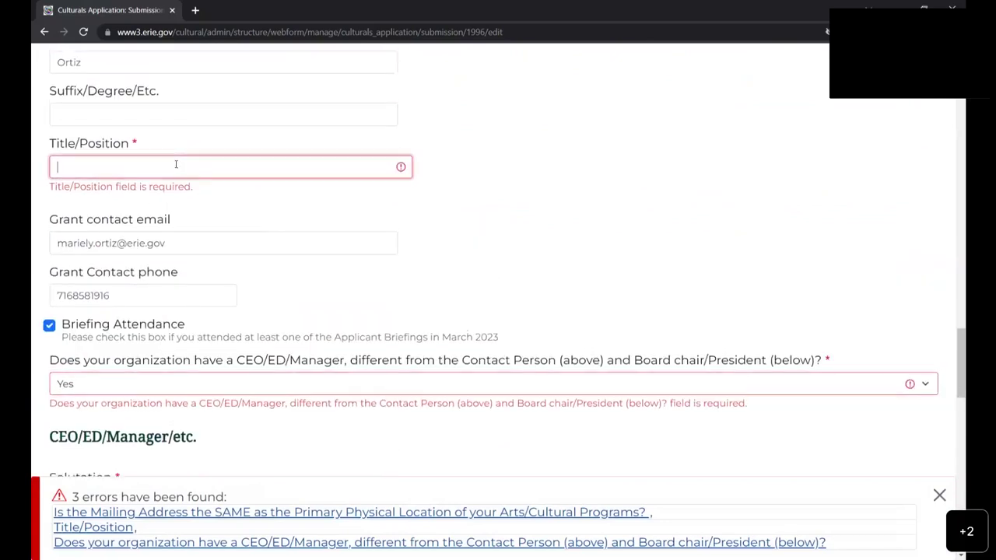
text(senior op)
key(BackSpace)
key(BackSpace)
text(planner)
scroll(176, 167, down, 10)
click(71, 303)
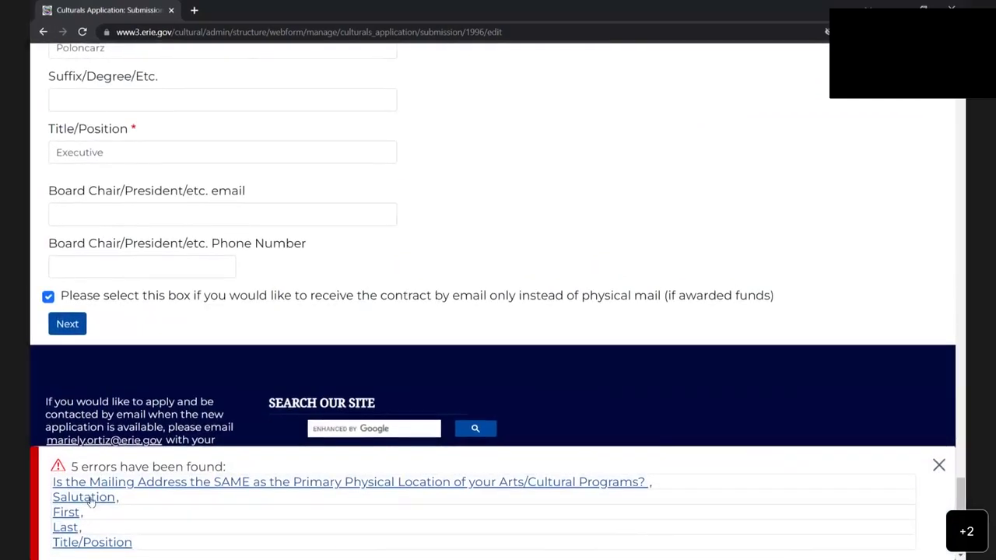
Fill in the manager's salutation, first name, last name and title.
click(89, 502)
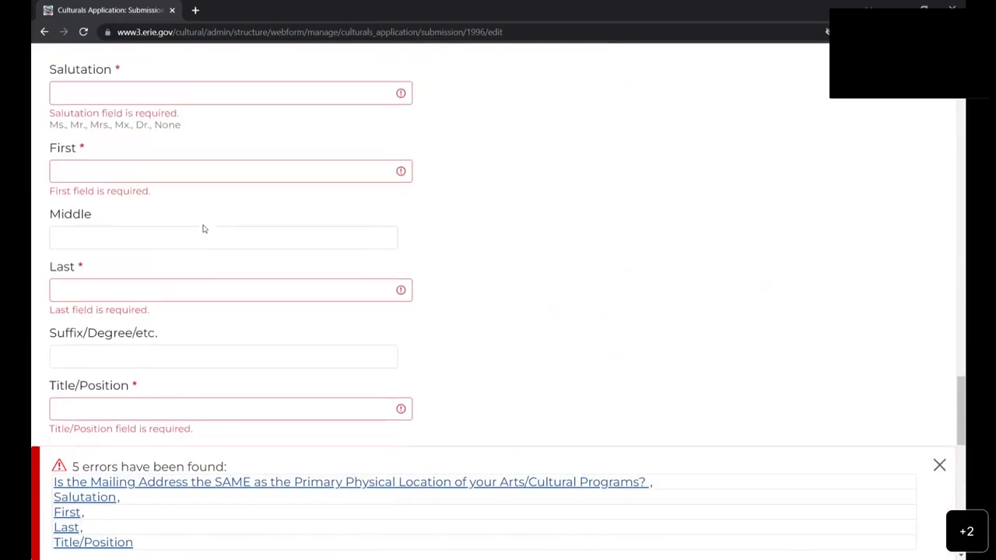
click(119, 98)
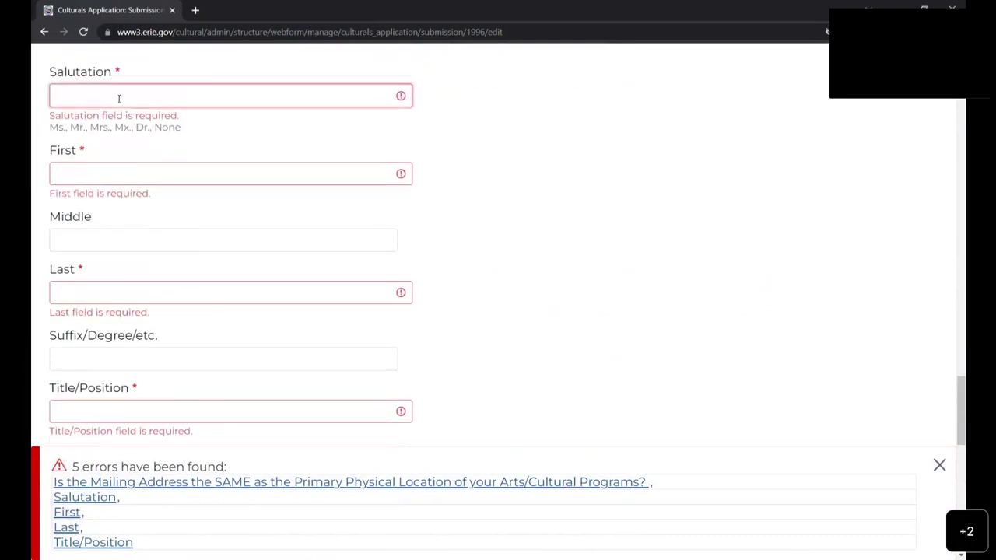
text(mr)
key(Tab)
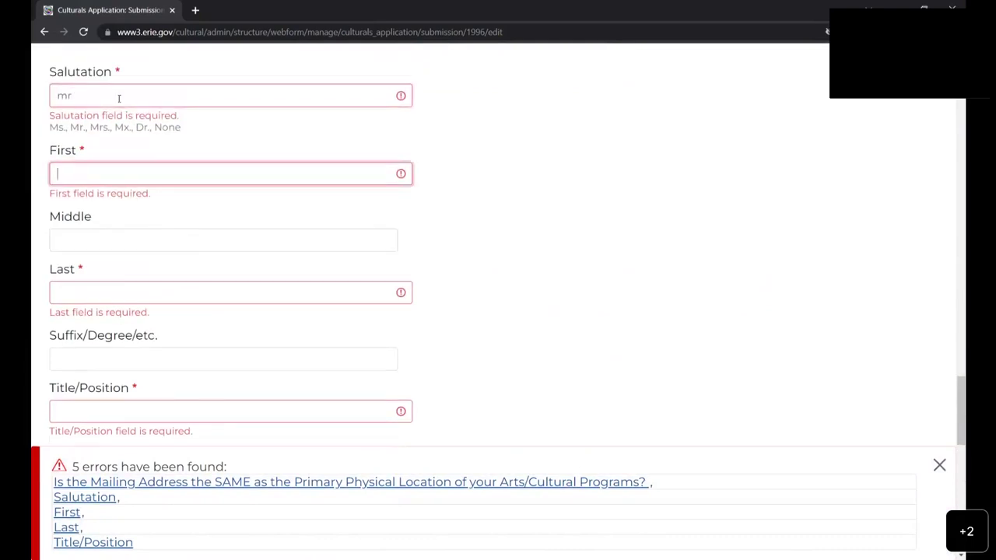
key(Tab)
key(Tab)
key(Tab)
key(Tab)
text(princi)
key(BackSpace)
key(BackSpace)
key(BackSpace)
key(BackSpace)
key(BackSpace)
key(BackSpace)
text(planned)
scroll(118, 97, down, 10)
Resubmit the page, then set the mailing-address-matches-program-location question to Yes.
click(68, 297)
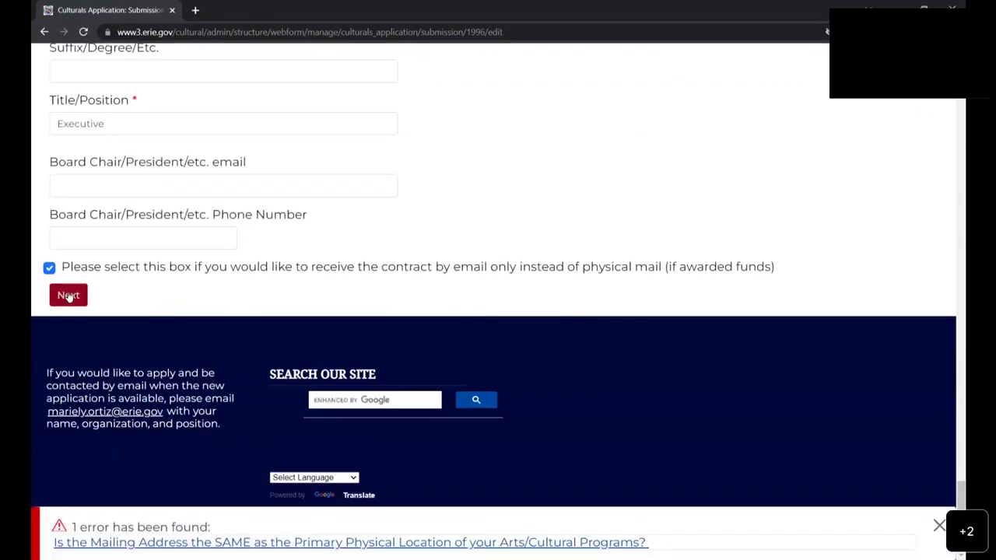
scroll(68, 295, up, 9)
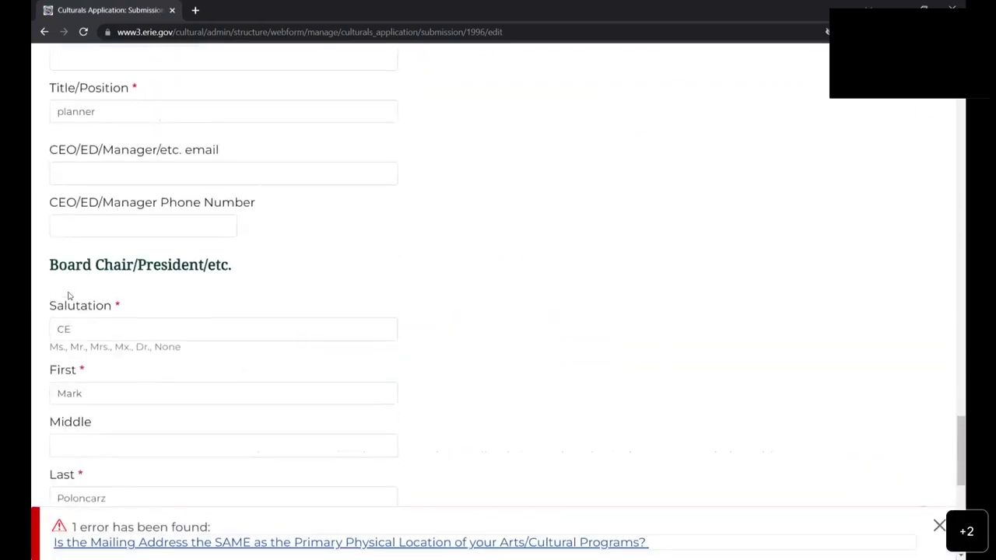
scroll(68, 295, up, 10)
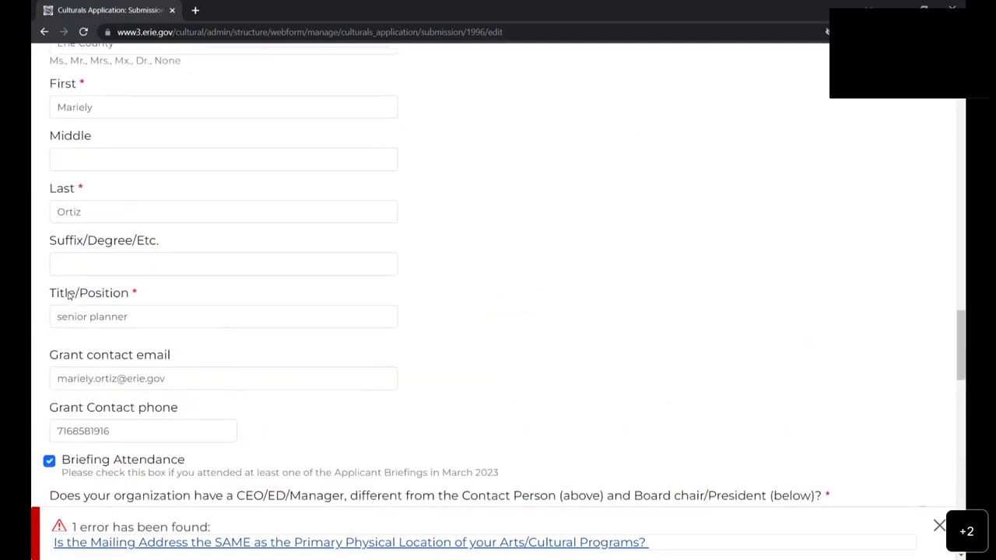
scroll(68, 295, up, 1)
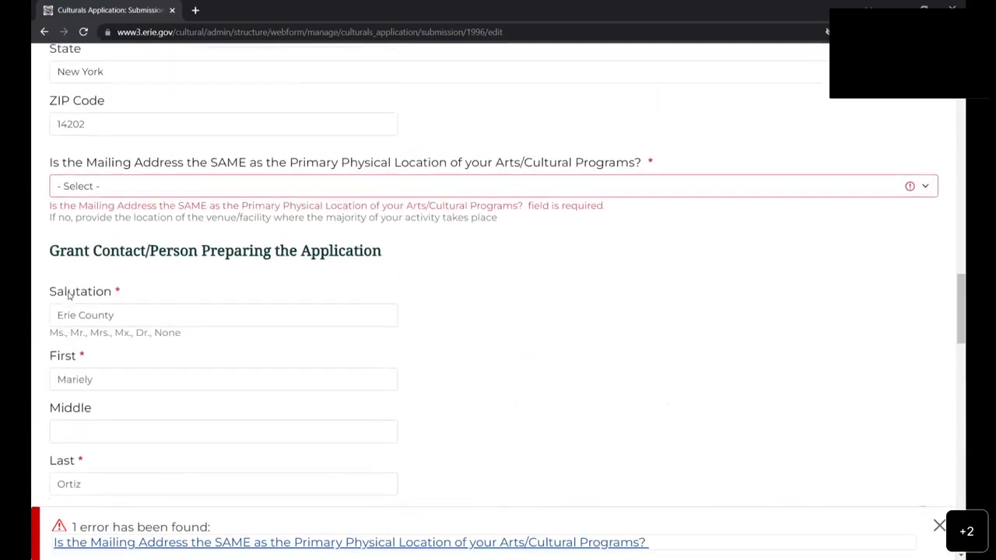
click(120, 193)
click(104, 218)
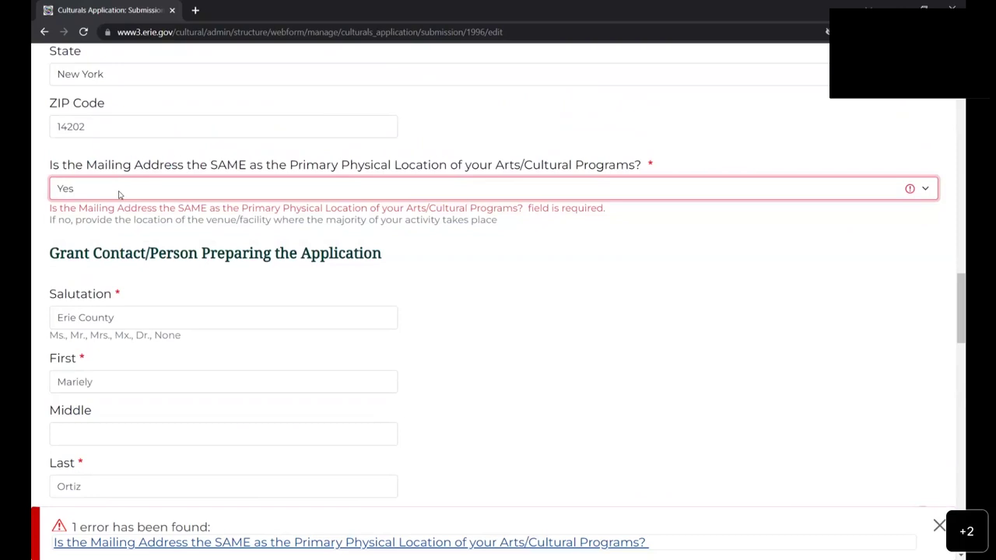
click(119, 192)
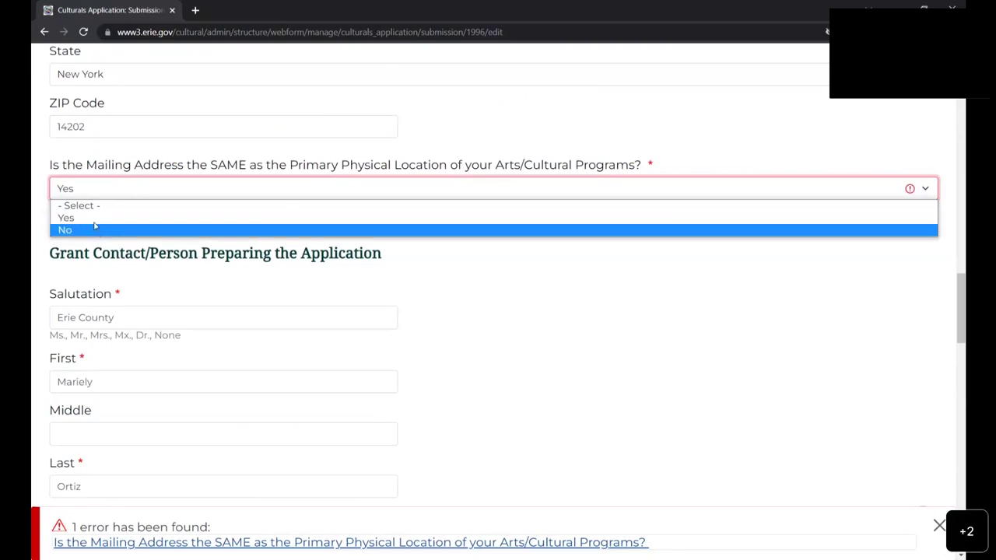
click(97, 219)
scroll(374, 313, down, 10)
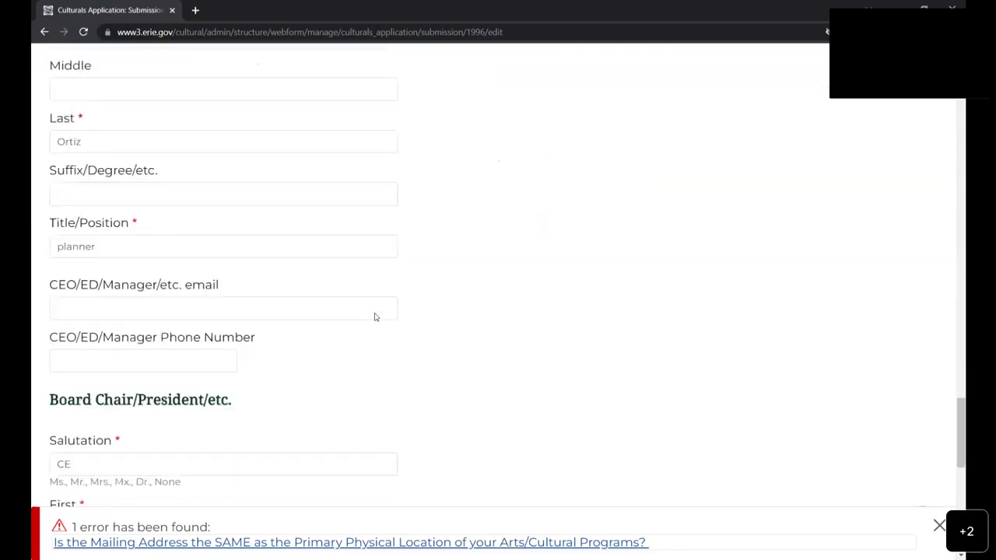
Move to the Funding Acknowledgement page and answer Yes to acknowledging County funding.
click(67, 449)
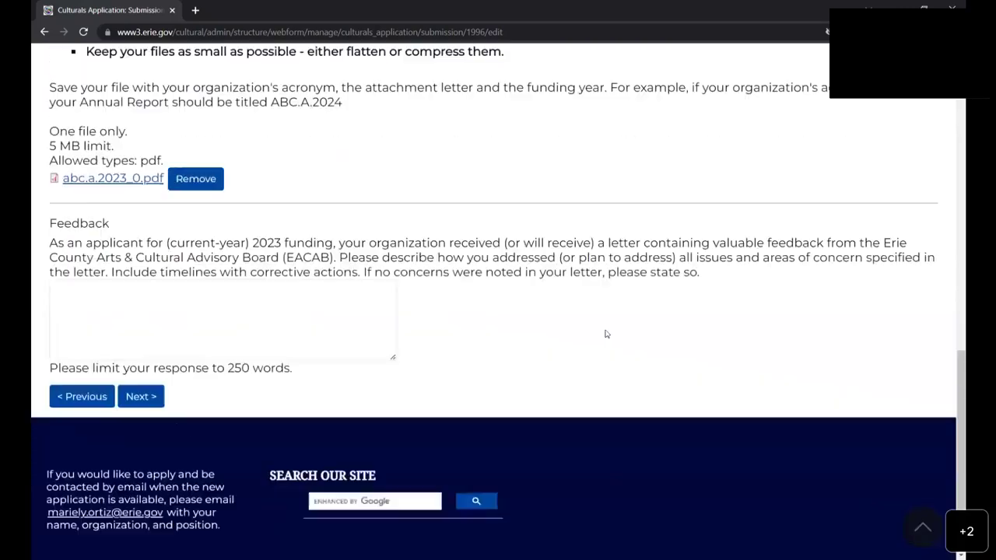
scroll(606, 334, down, 3)
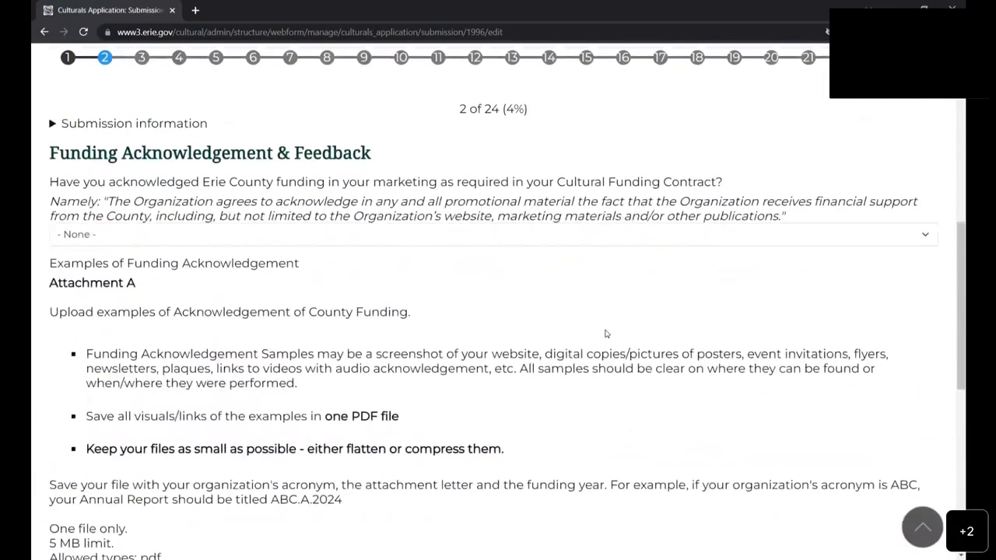
click(430, 193)
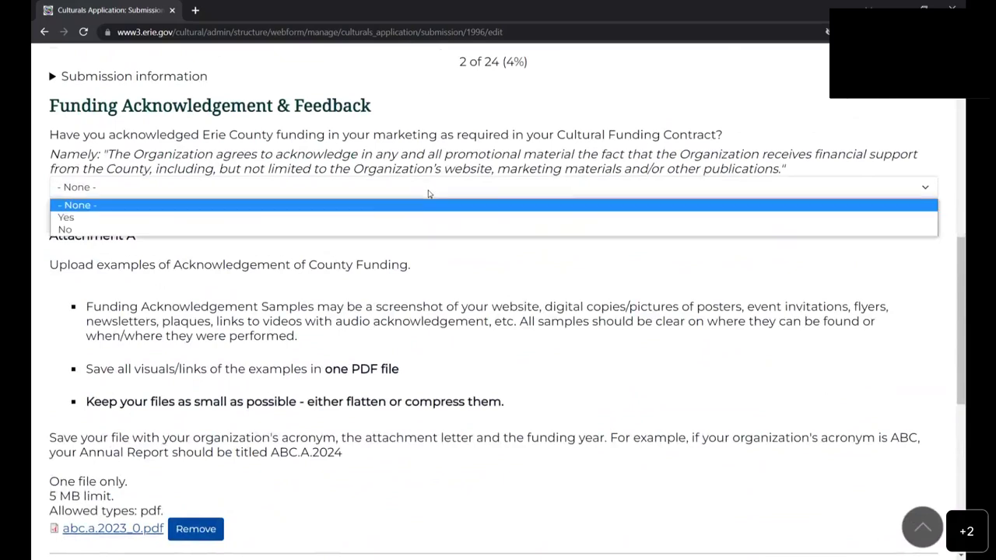
click(344, 217)
scroll(431, 337, down, 3)
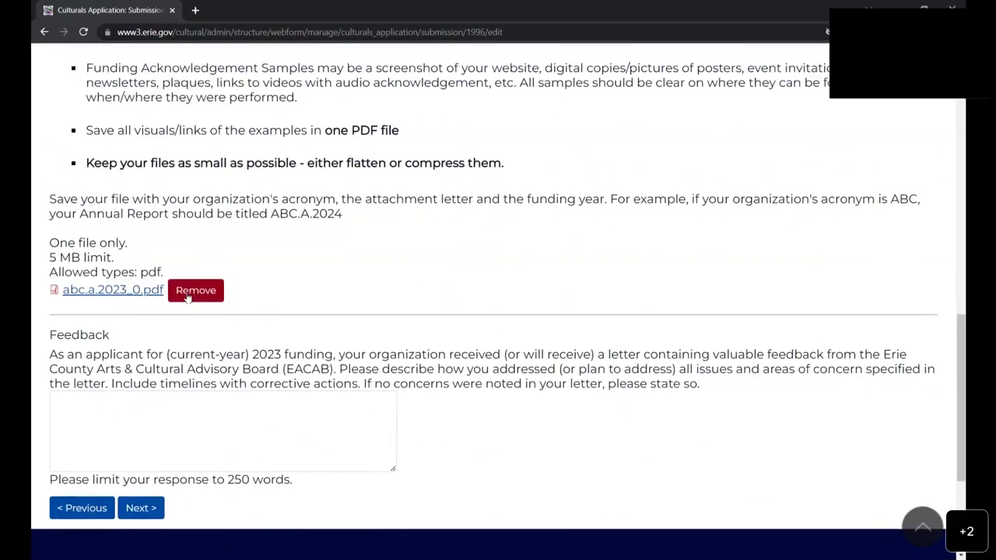
Replace Attachment A abc.a.2023_0.pdf with ec.a.2023.pdf and continue to Funding Information.
click(187, 296)
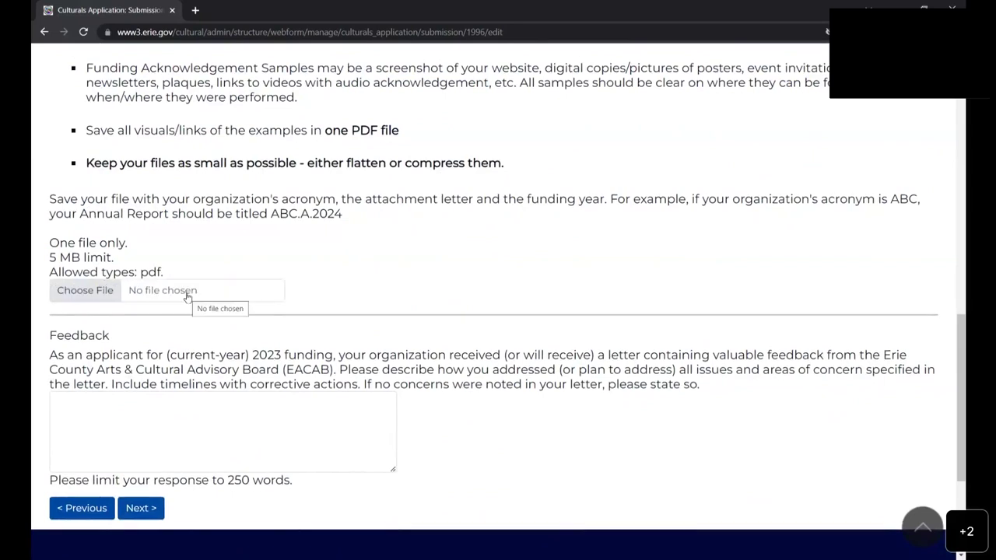
click(82, 291)
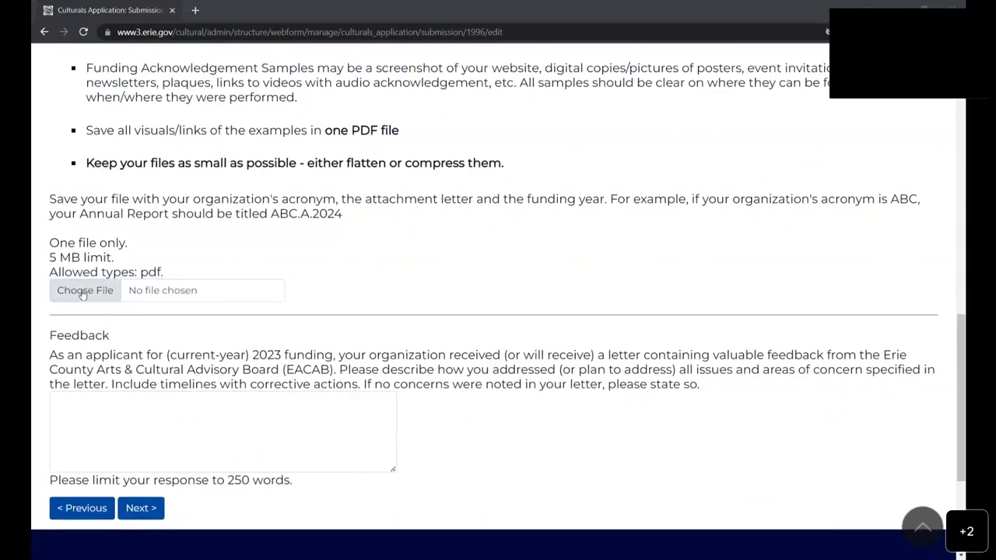
key(Escape)
click(852, 544)
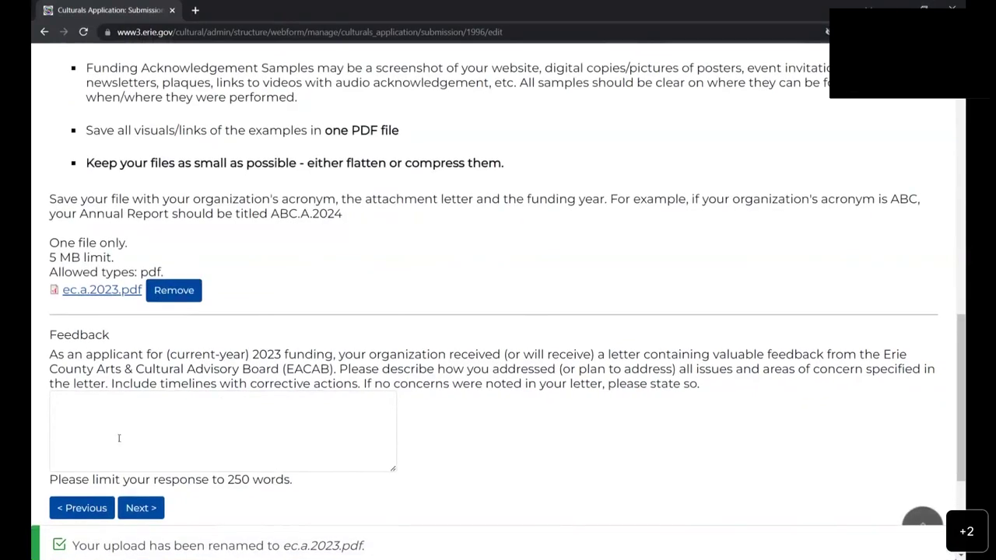
scroll(413, 385, down, 3)
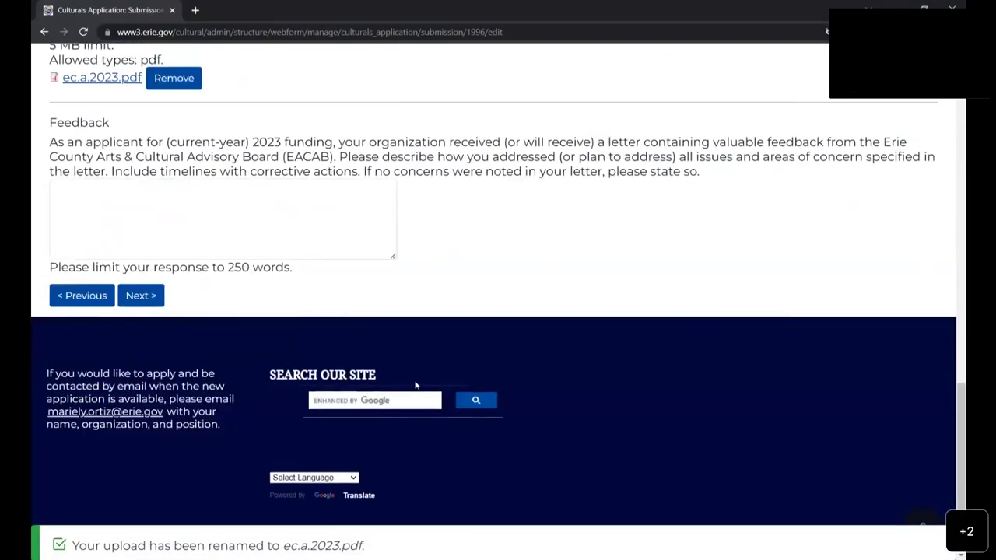
scroll(415, 384, up, 1)
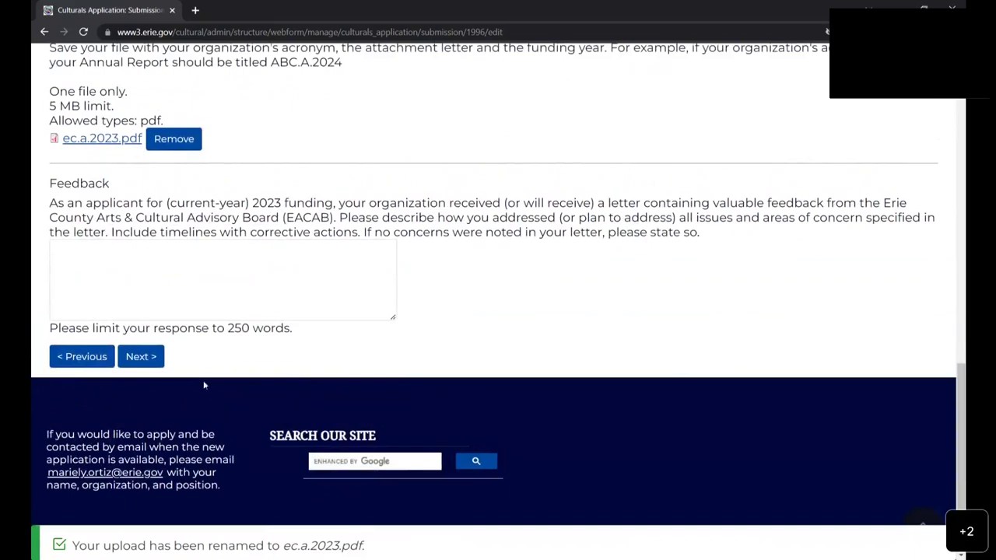
click(144, 358)
click(143, 357)
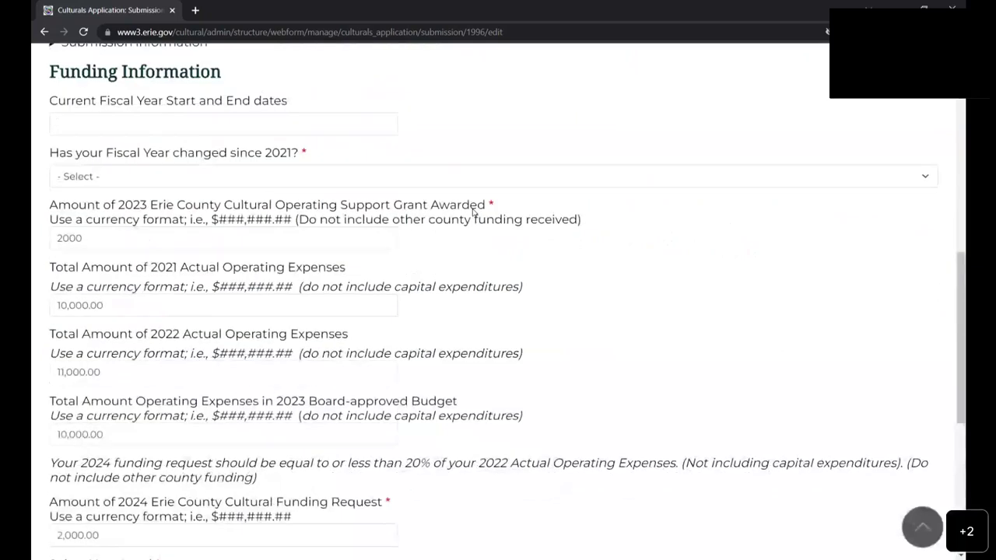
Select Level 3: Requesting >$200,000.00 as the application level.
scroll(472, 212, down, 4)
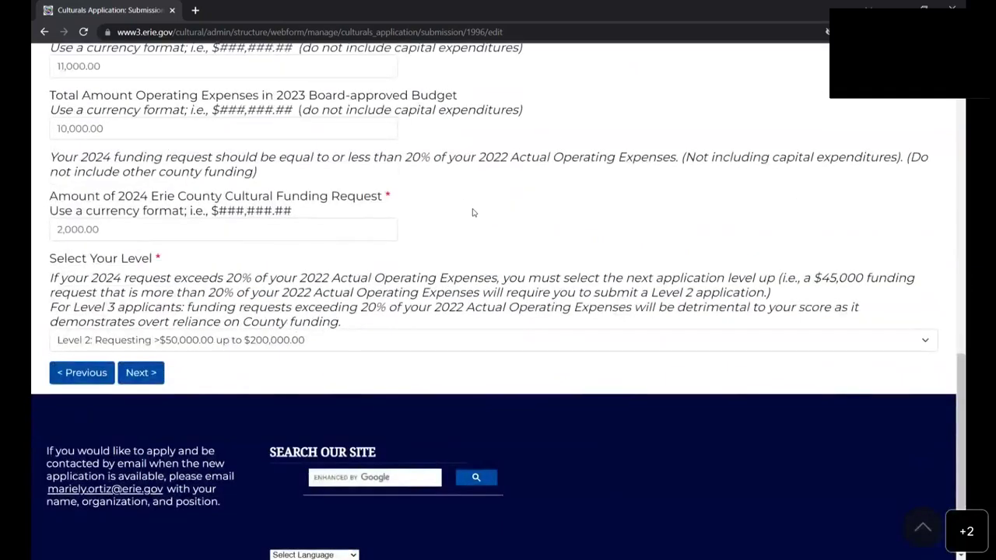
scroll(472, 212, up, 6)
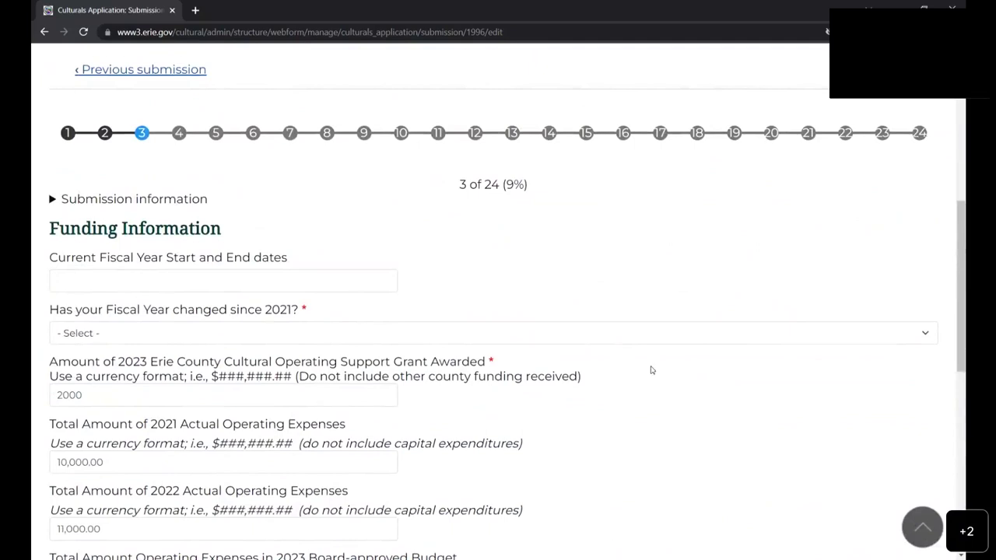
scroll(336, 257, down, 3)
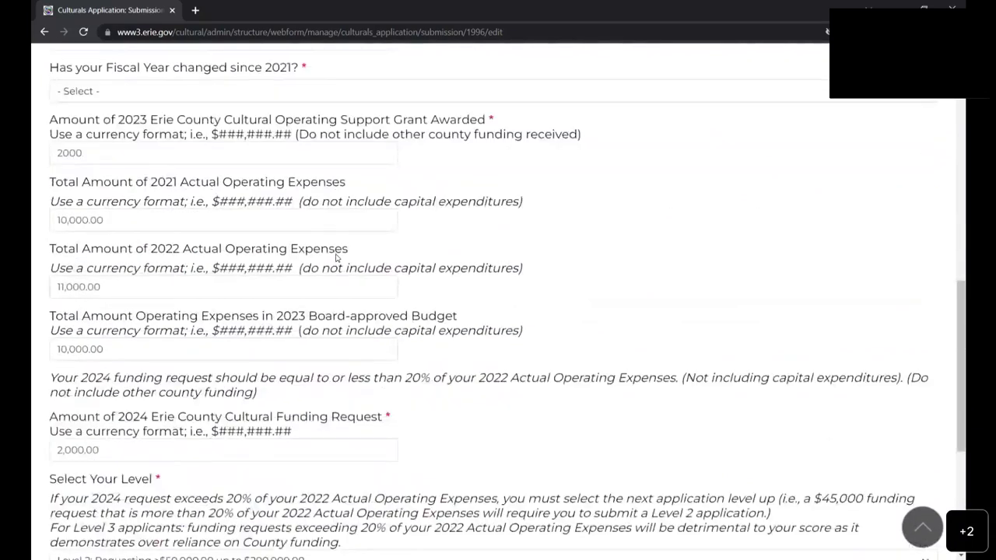
scroll(336, 257, down, 4)
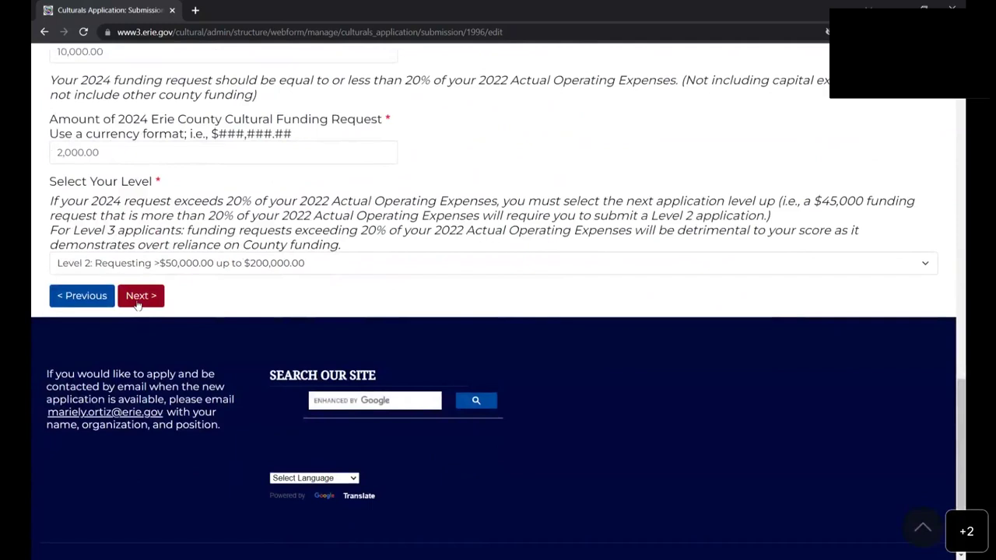
scroll(284, 285, up, 3)
scroll(286, 284, down, 1)
scroll(285, 283, down, 1)
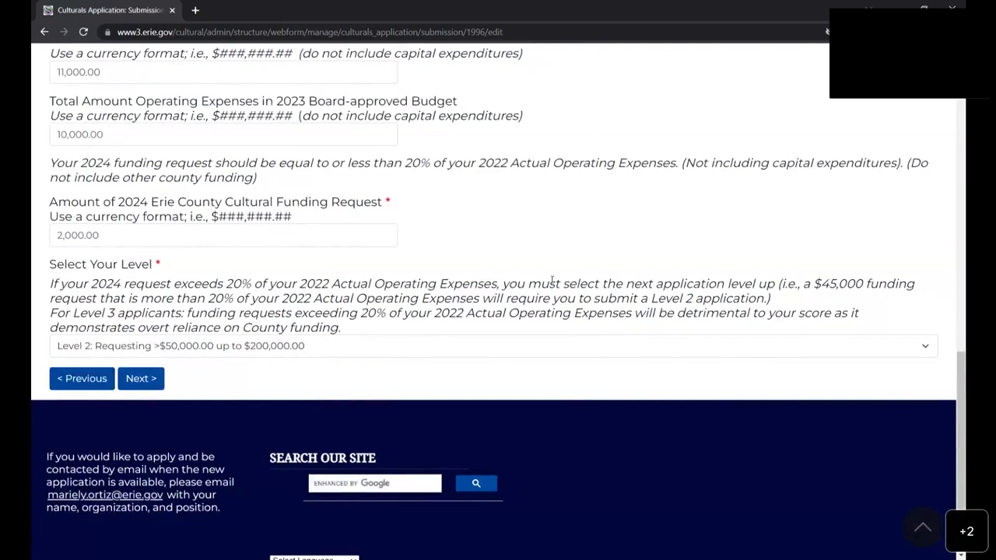
scroll(552, 282, up, 2)
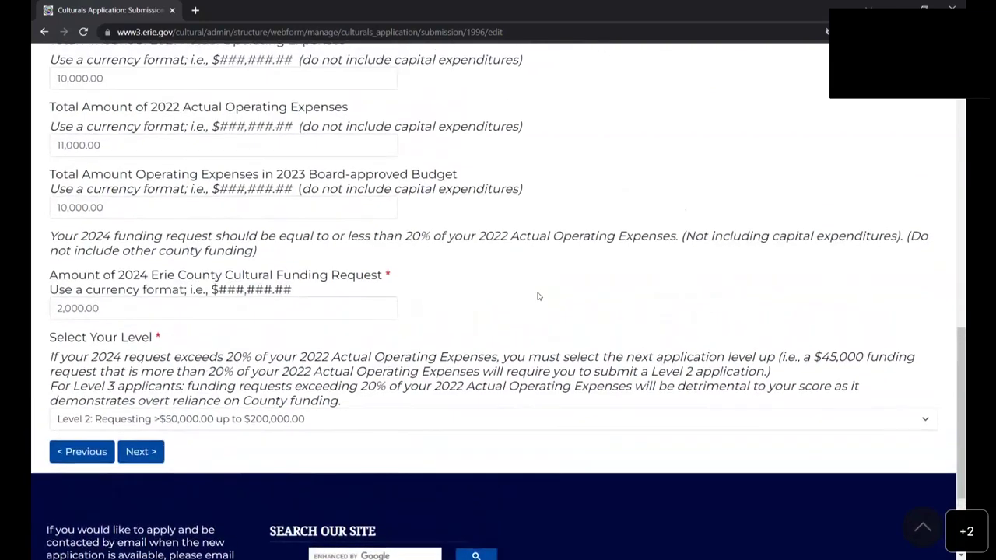
click(409, 464)
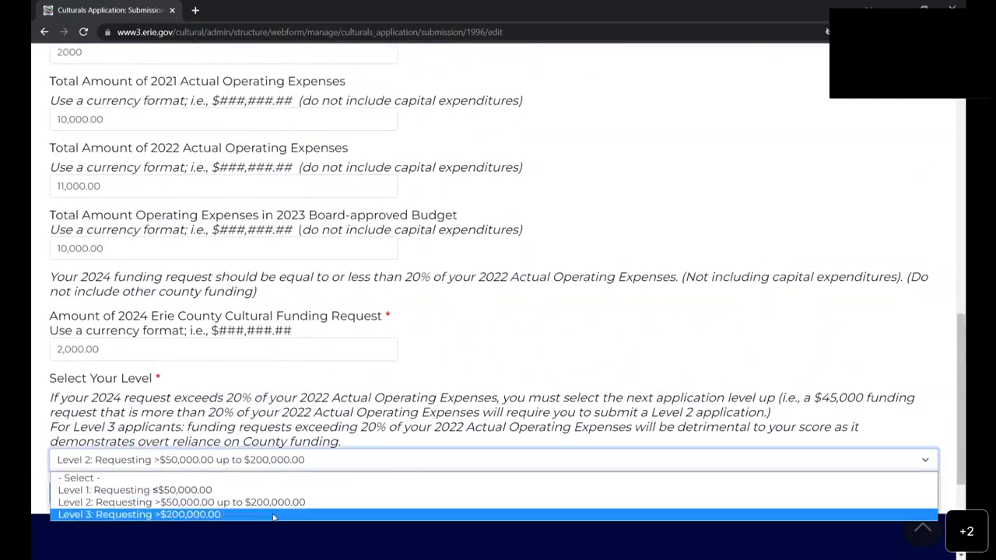
click(273, 516)
Answer No to a fiscal year change and enter '1/23 - 12/23' as the fiscal year.
scroll(438, 280, up, 6)
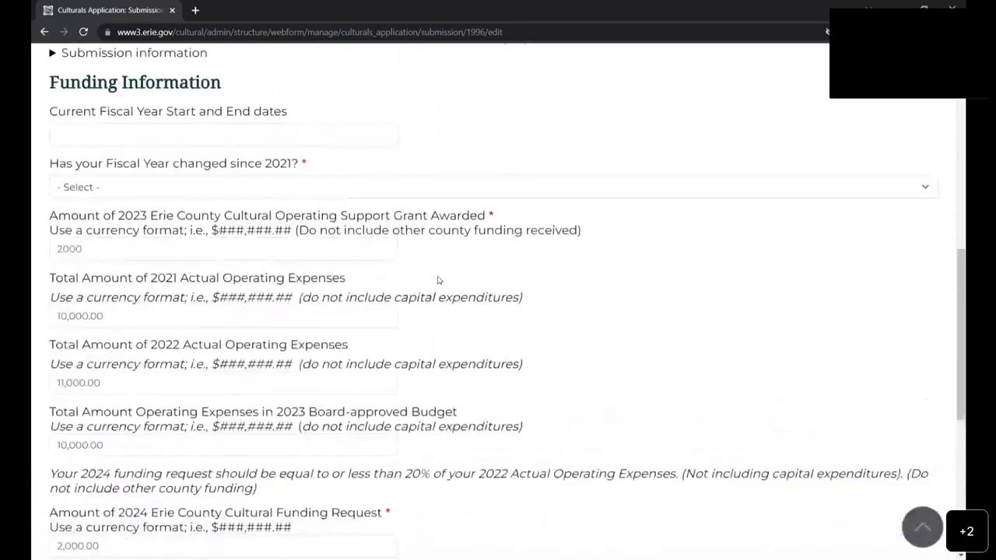
click(386, 326)
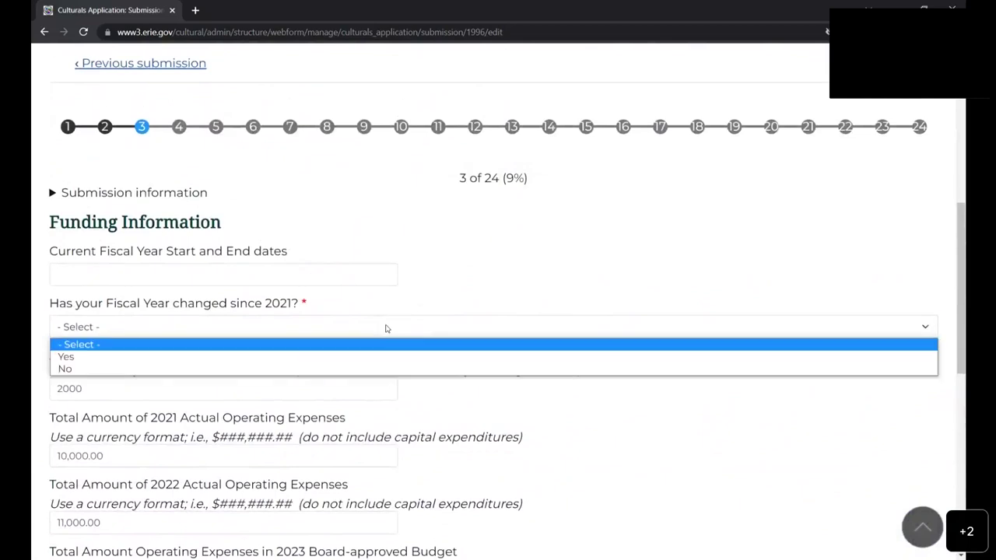
click(278, 368)
click(282, 276)
text(1/23)
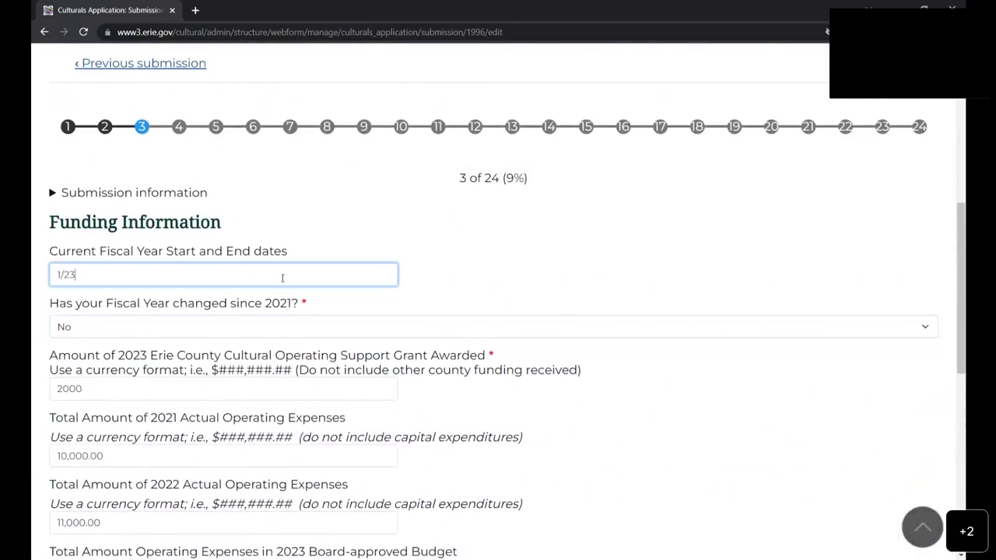
text( - 12/23)
scroll(282, 280, down, 6)
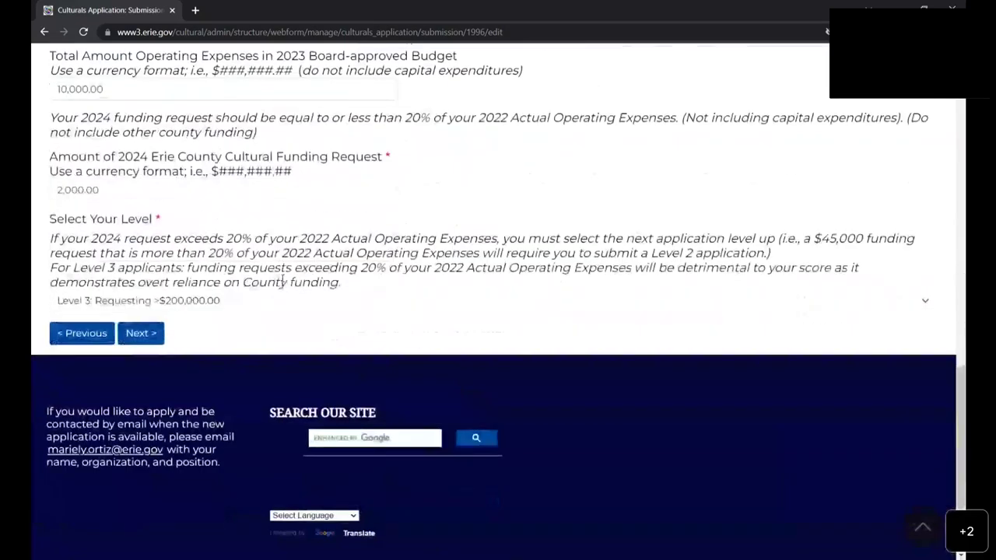
Advance through step 4 of the form to step 5.
click(141, 335)
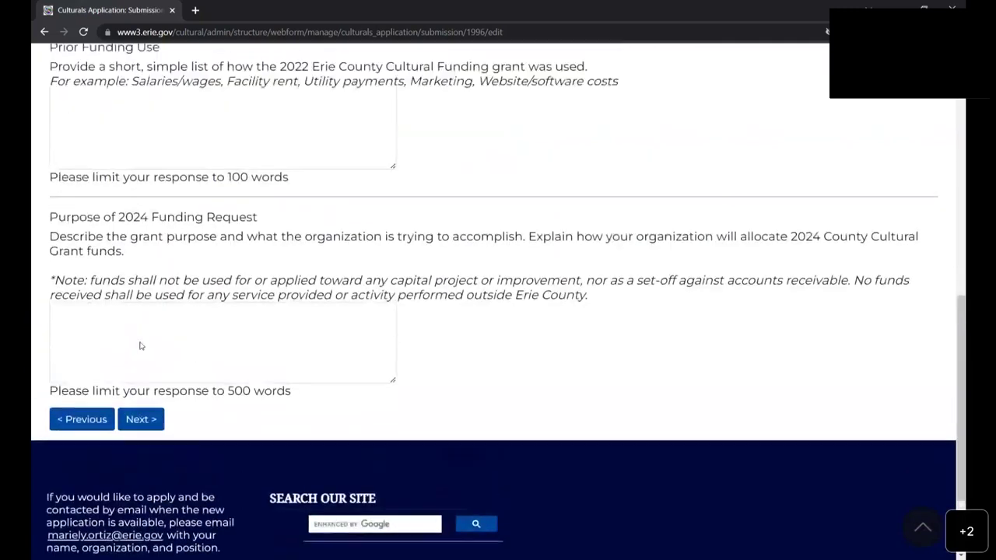
scroll(140, 345, down, 2)
scroll(140, 343, up, 1)
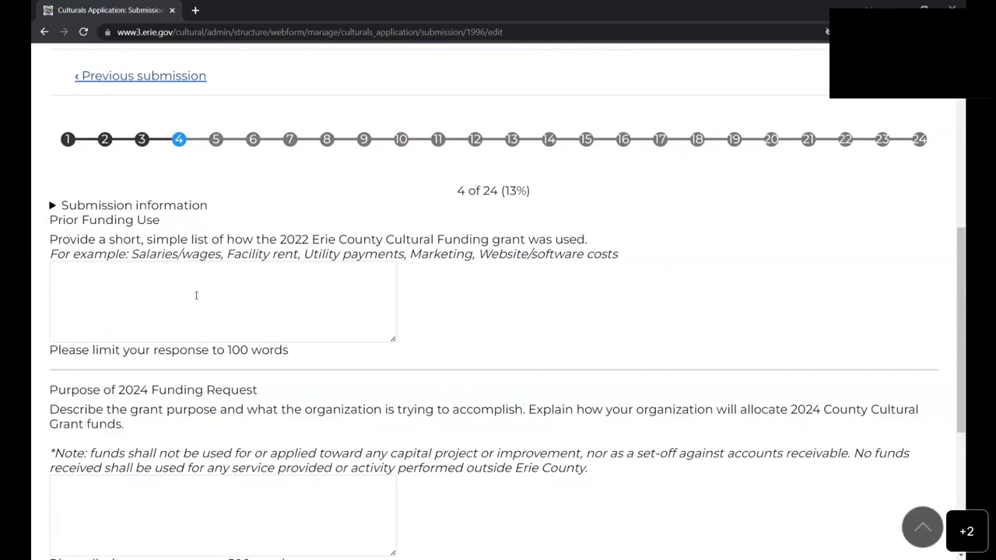
scroll(196, 295, down, 1)
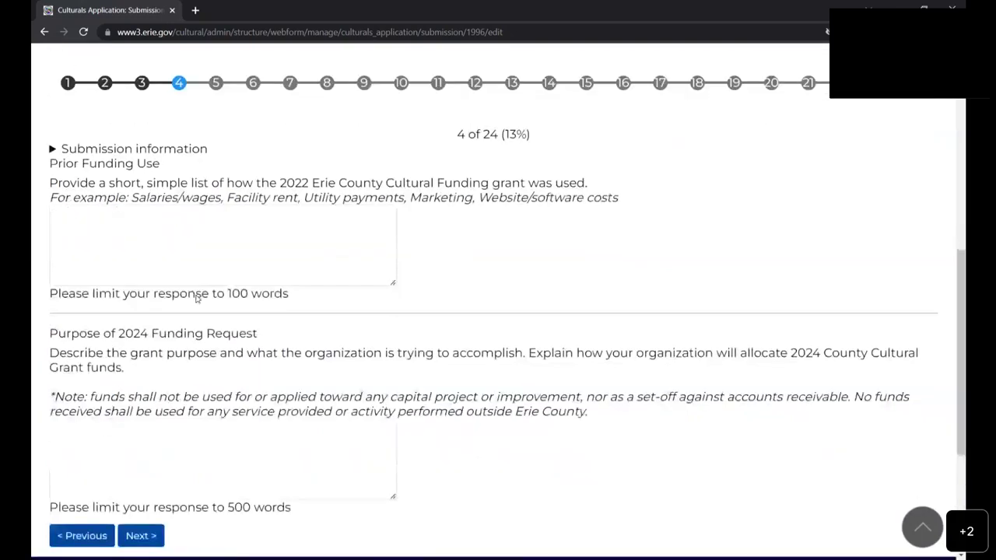
scroll(196, 295, down, 1)
scroll(196, 295, up, 1)
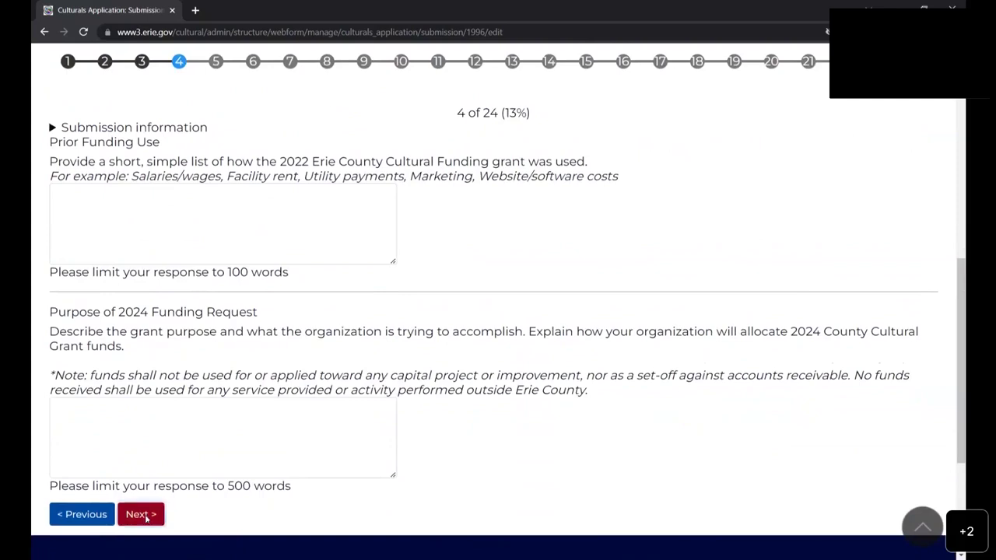
click(144, 518)
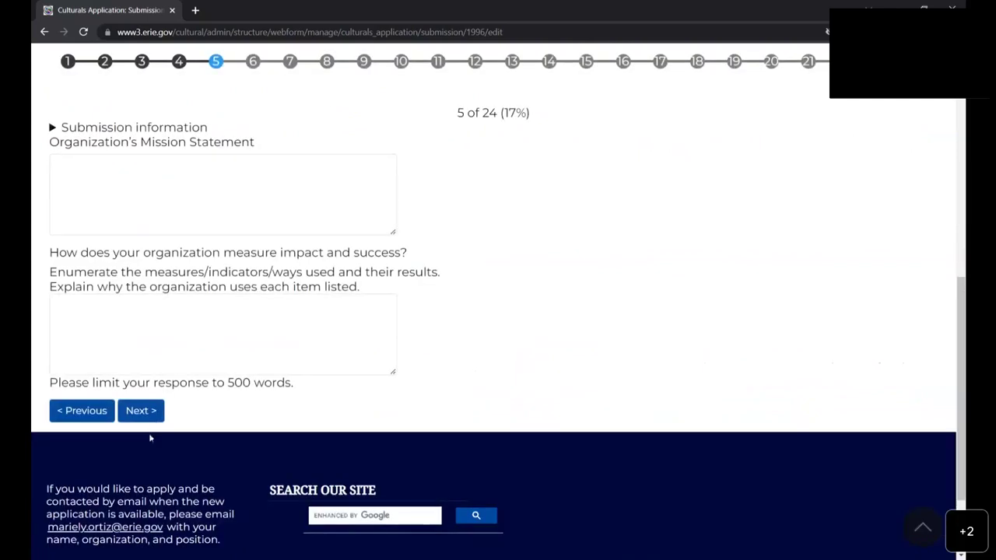
Go to Financial Information, review its endowment fields, and advance to Financial Documents.
click(139, 417)
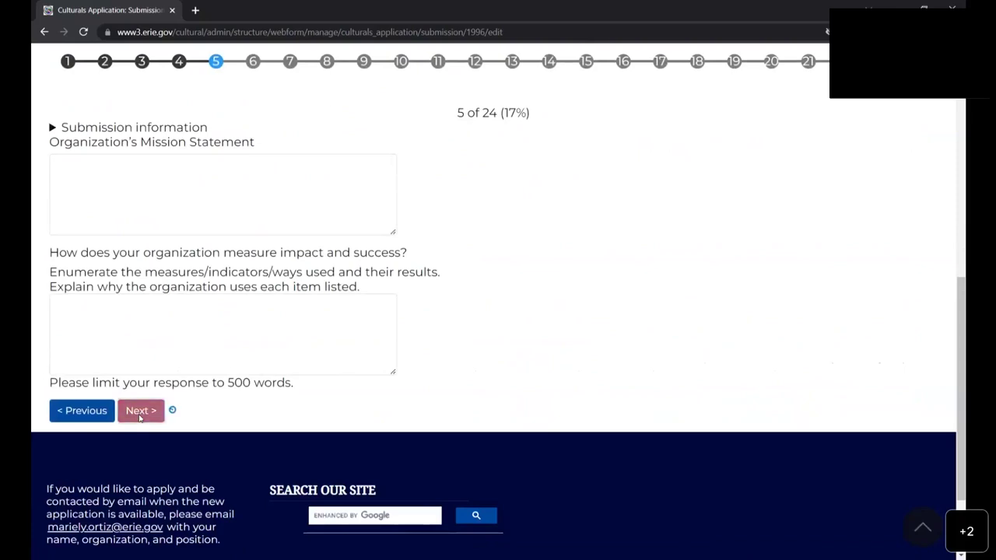
scroll(139, 416, down, 7)
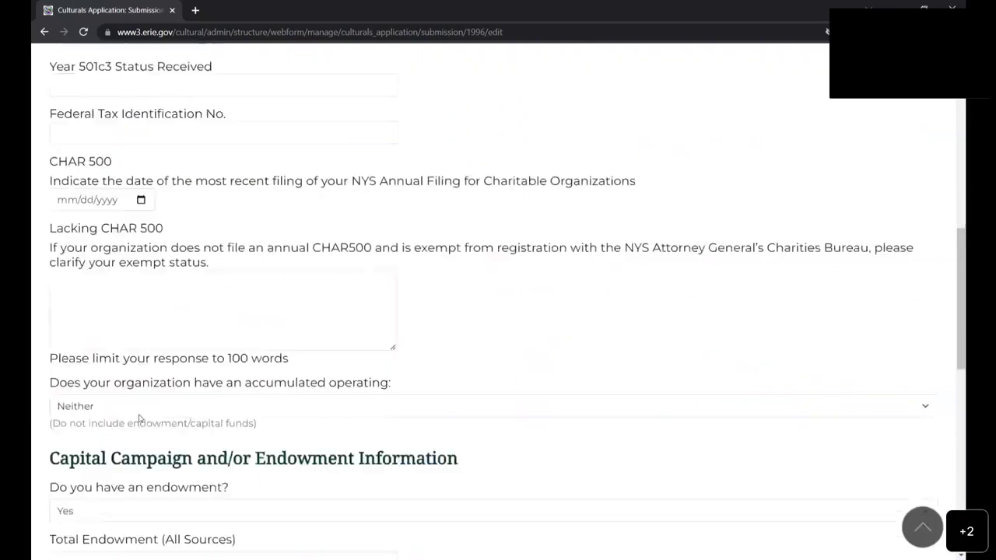
scroll(139, 418, up, 3)
scroll(139, 417, up, 5)
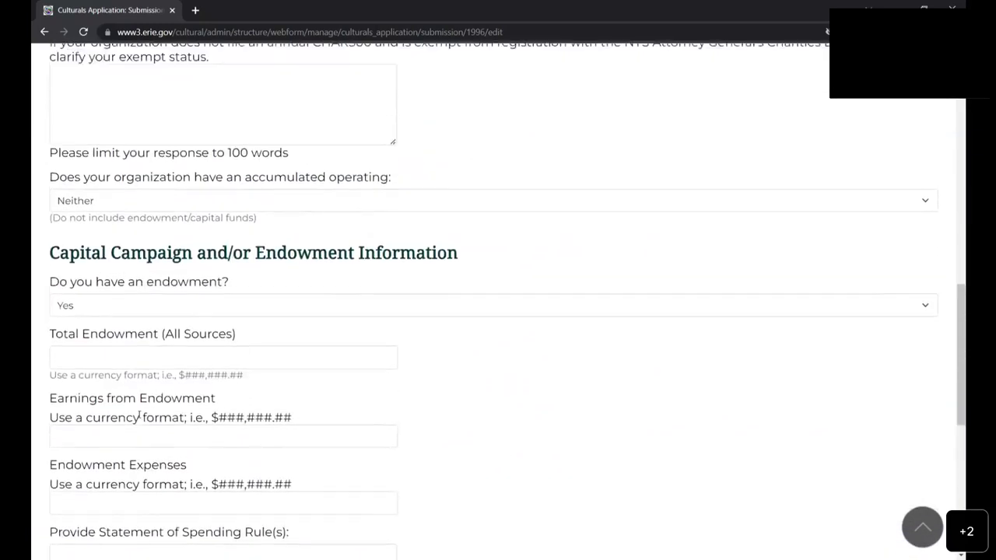
scroll(139, 417, down, 1)
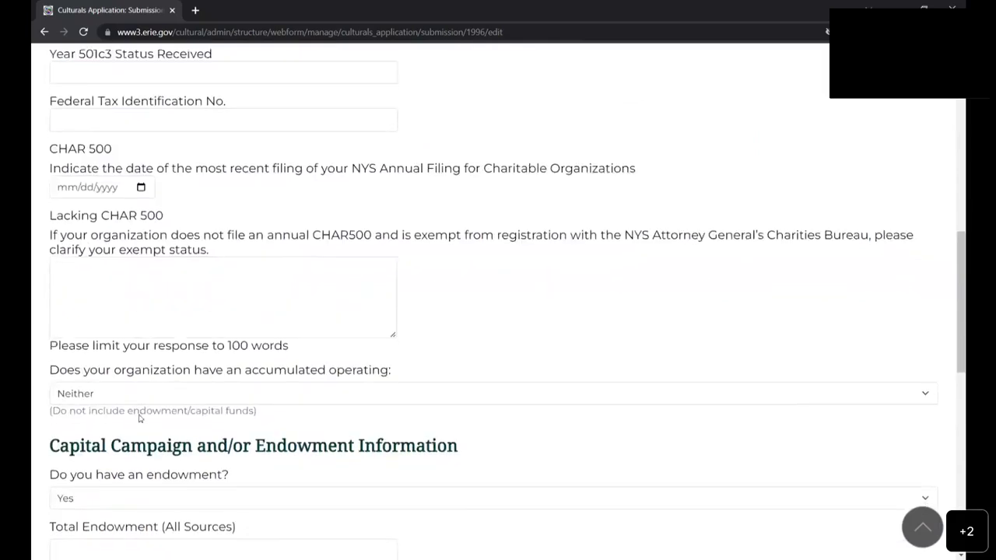
scroll(139, 418, down, 6)
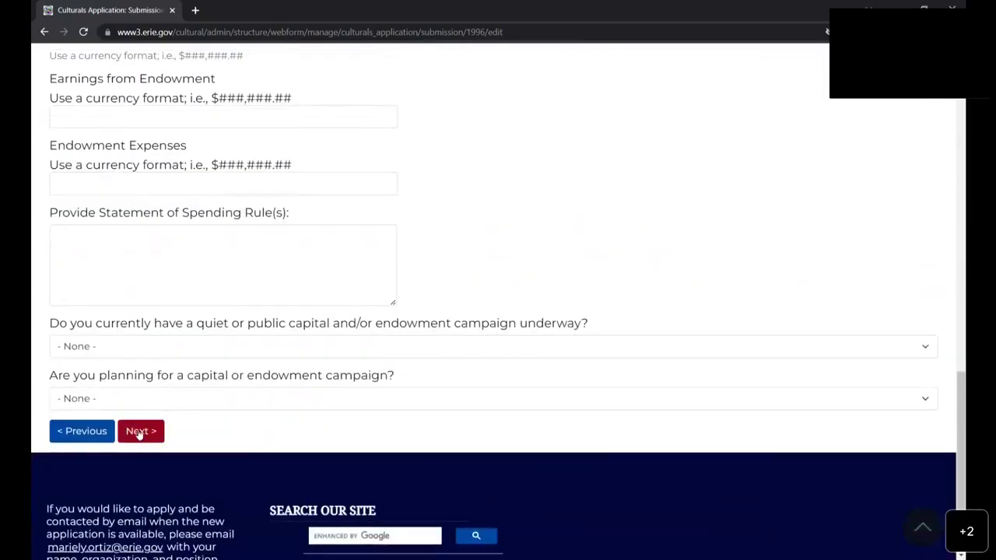
click(139, 432)
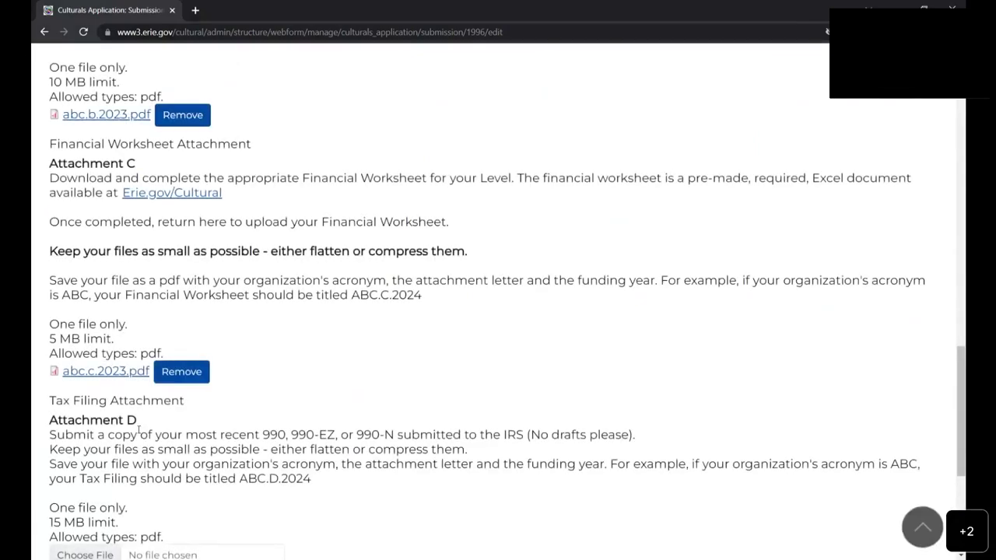
scroll(302, 230, up, 3)
scroll(302, 232, up, 5)
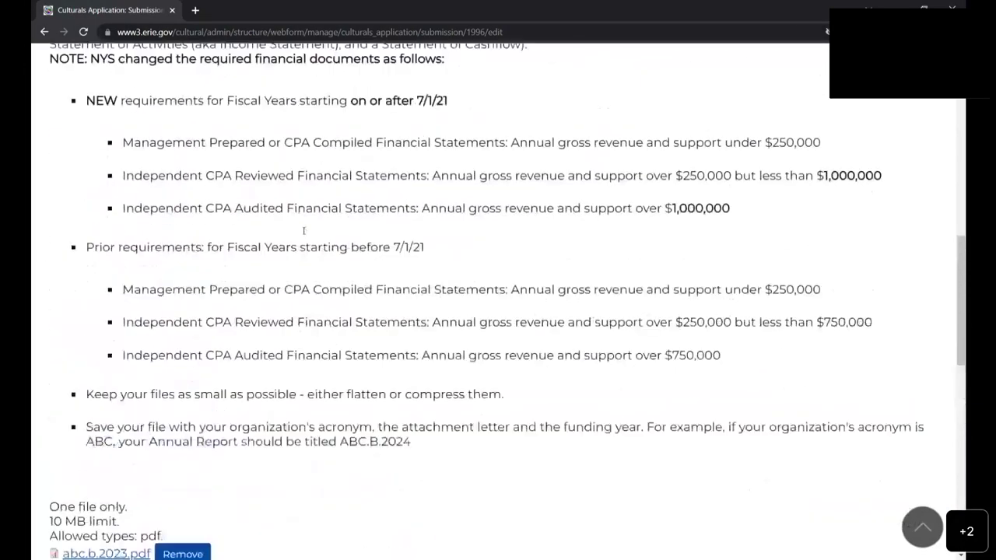
scroll(304, 234, down, 1)
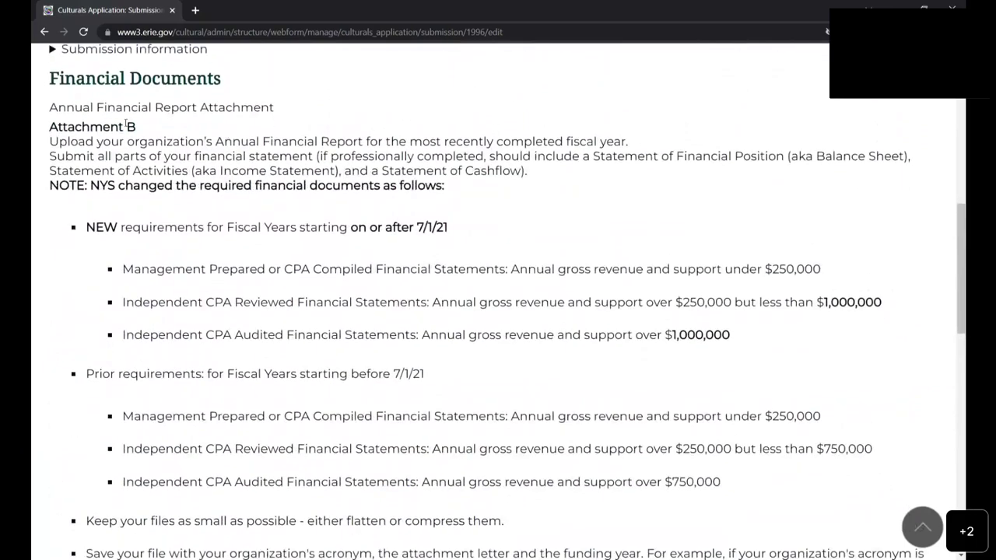
drag(124, 243, 823, 344)
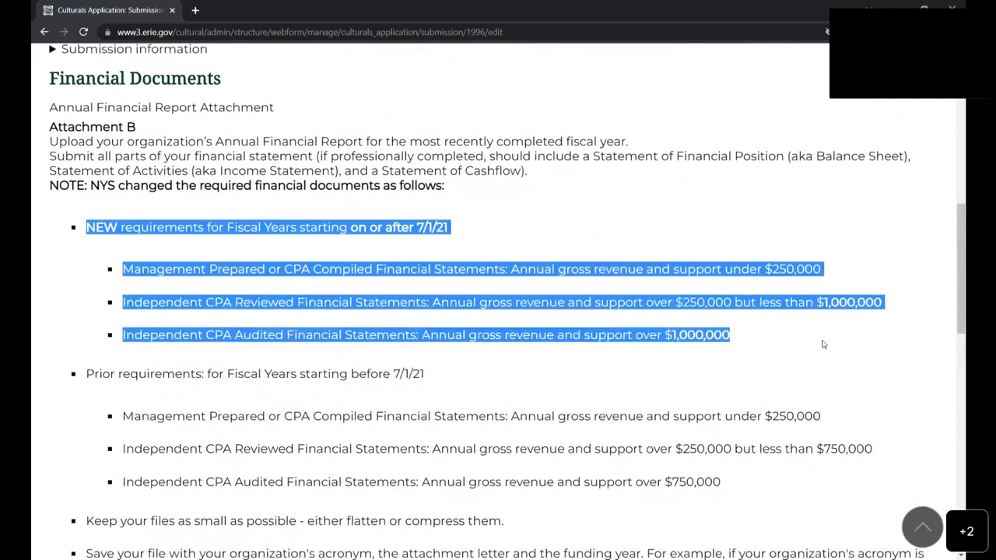
click(768, 330)
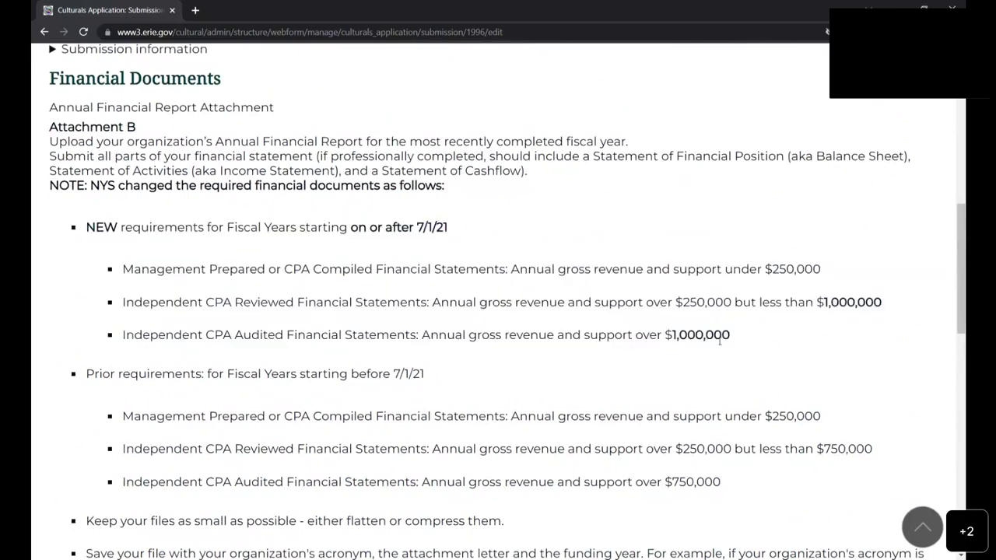
scroll(624, 334, down, 1)
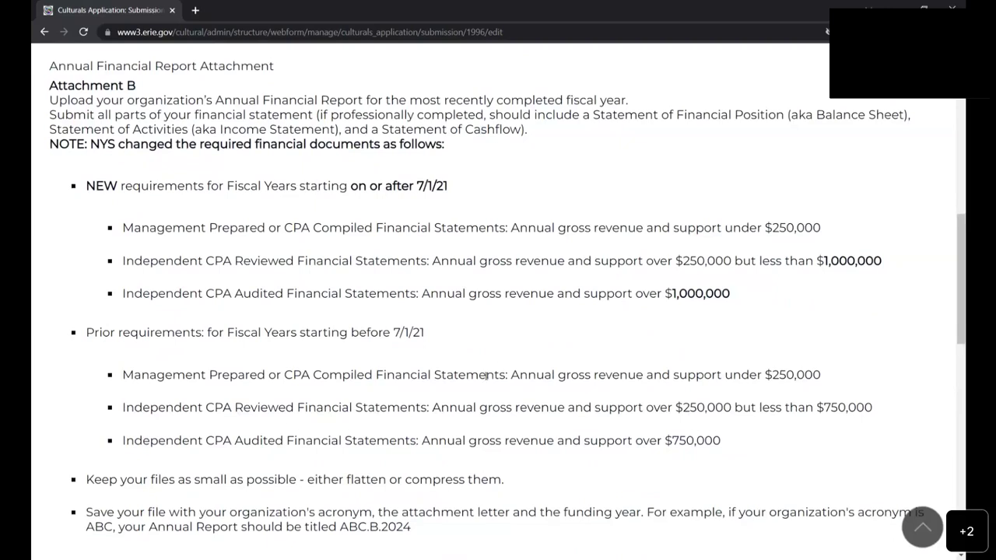
scroll(486, 377, down, 3)
scroll(486, 378, up, 2)
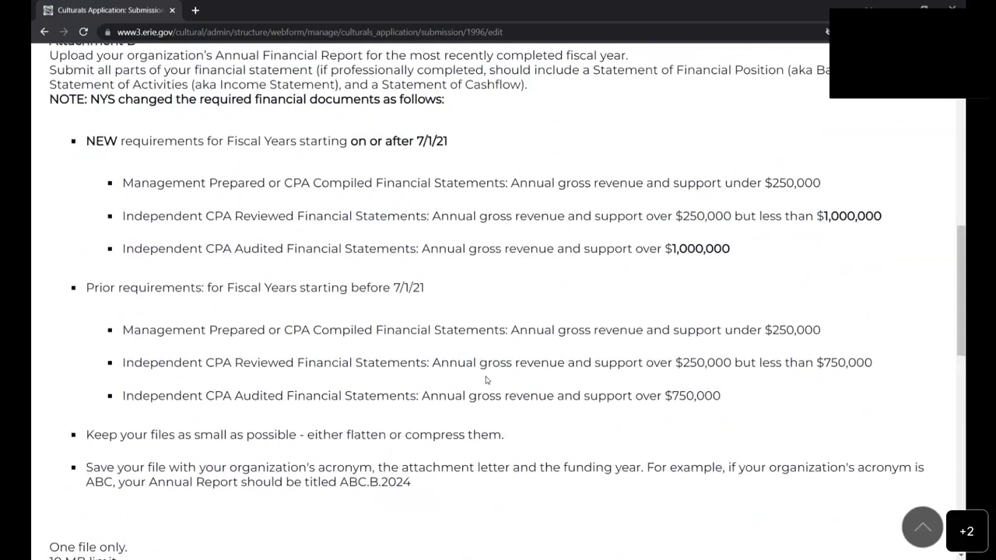
scroll(485, 379, down, 5)
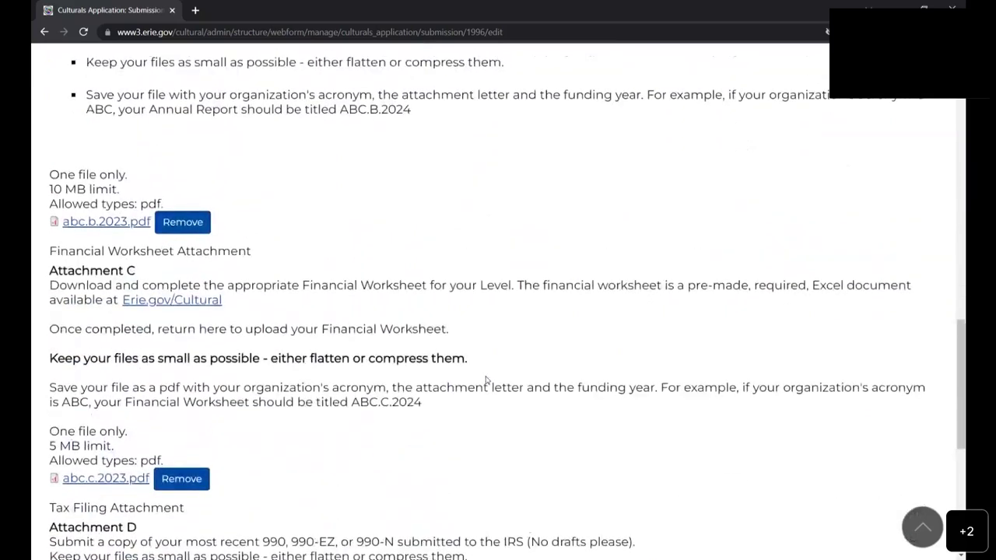
scroll(486, 380, up, 2)
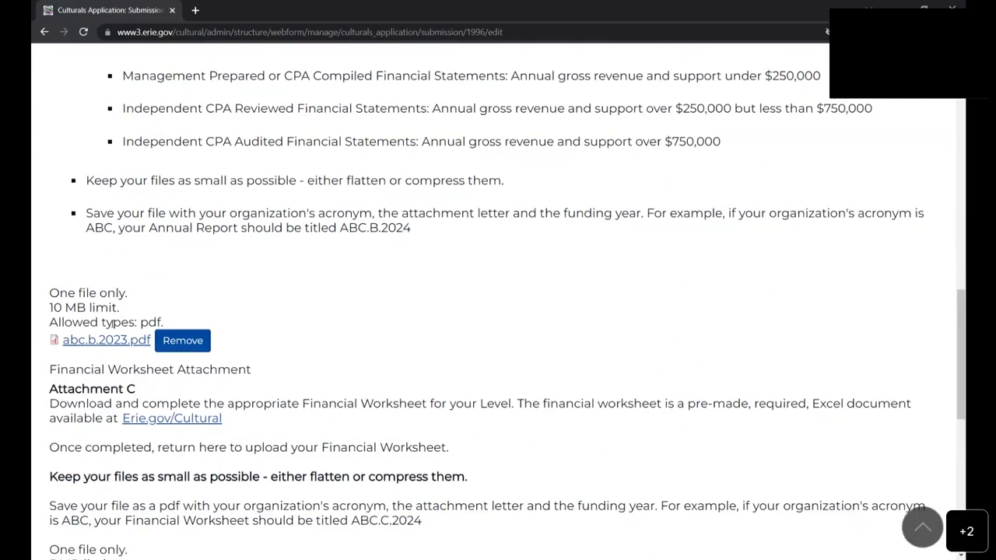
scroll(113, 322, down, 3)
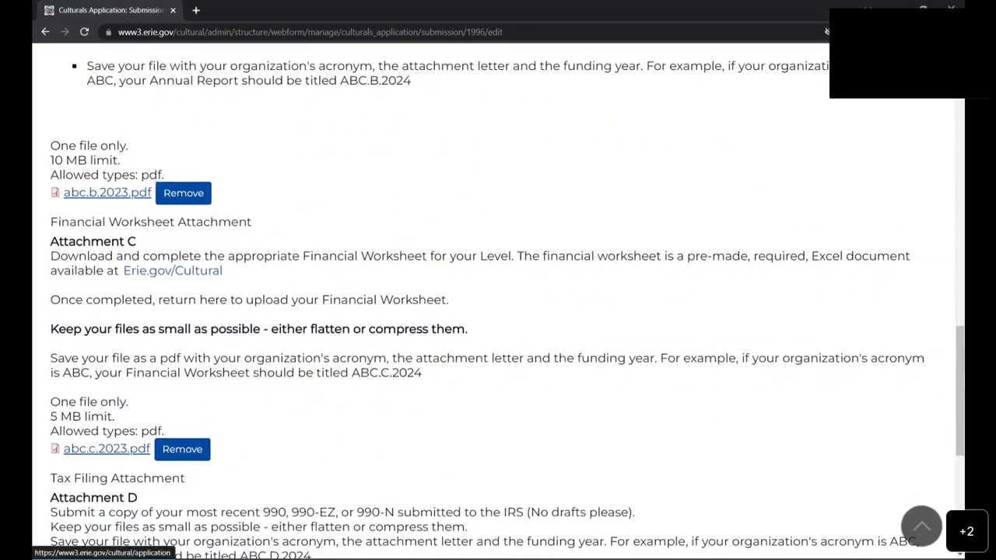
scroll(371, 183, up, 15)
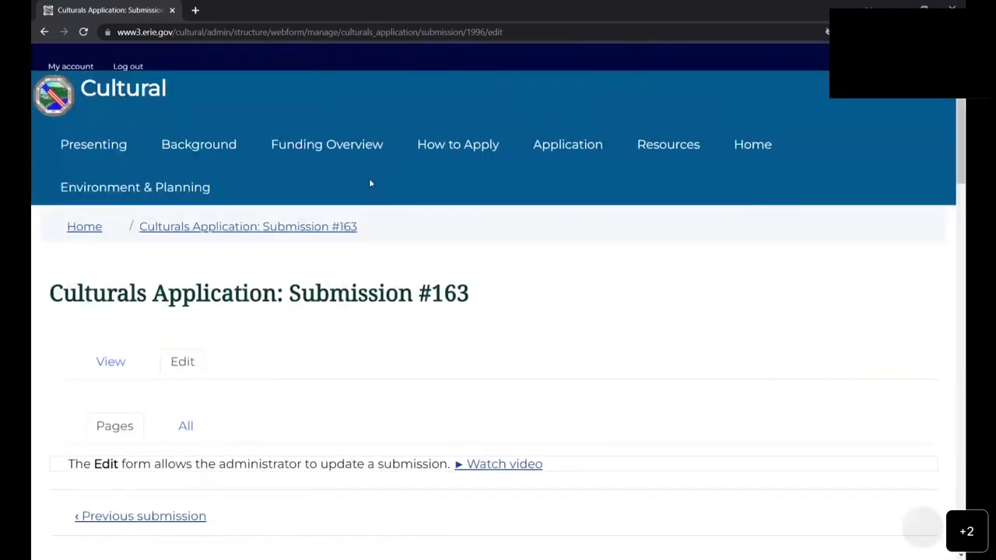
Open the Resources page's Templates section in a new tab, then return to the submission form.
right_click(651, 149)
click(677, 157)
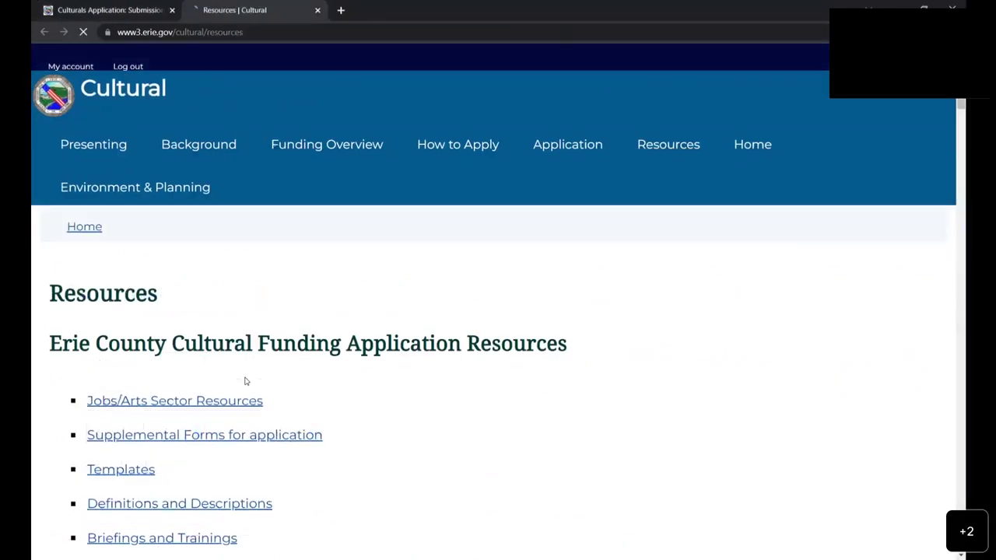
scroll(246, 381, down, 3)
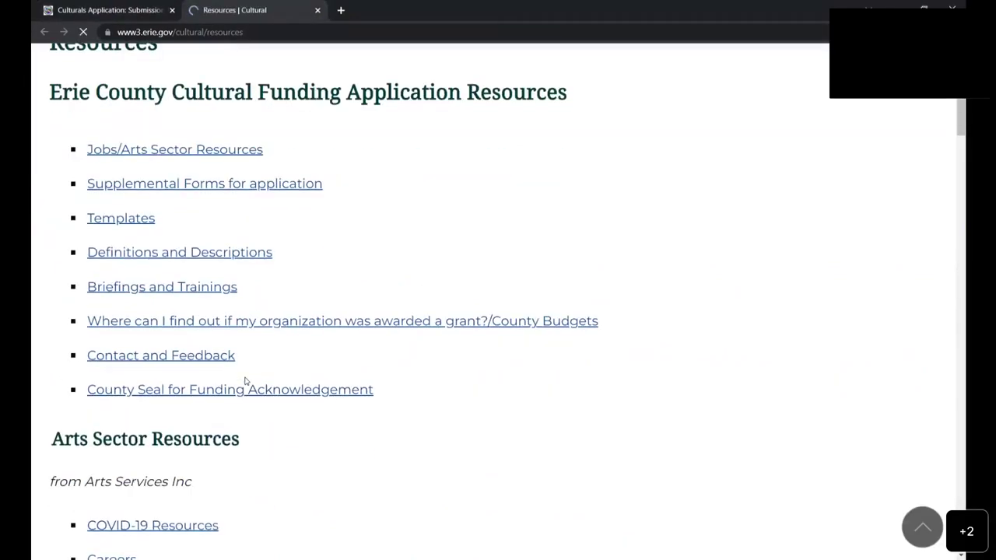
click(131, 221)
scroll(336, 260, up, 4)
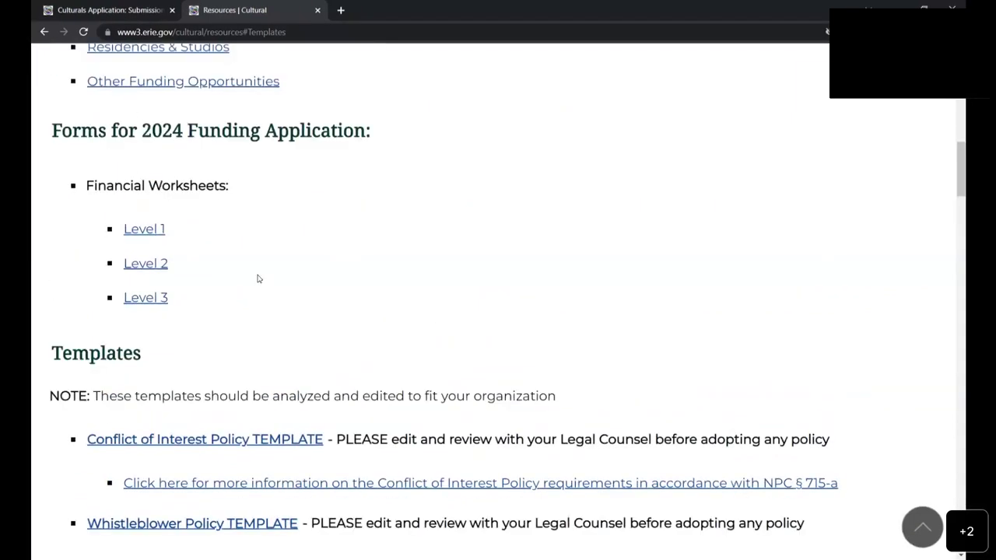
key(ctrl+shift+Tab)
scroll(260, 409, down, 4)
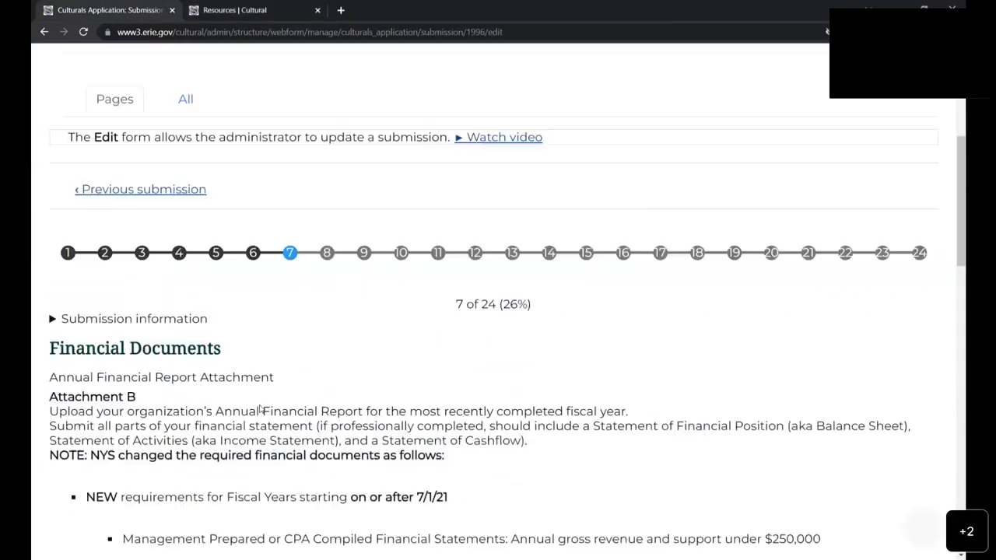
Advance past the Financial Documents step to the Bylaws page.
scroll(260, 410, down, 12)
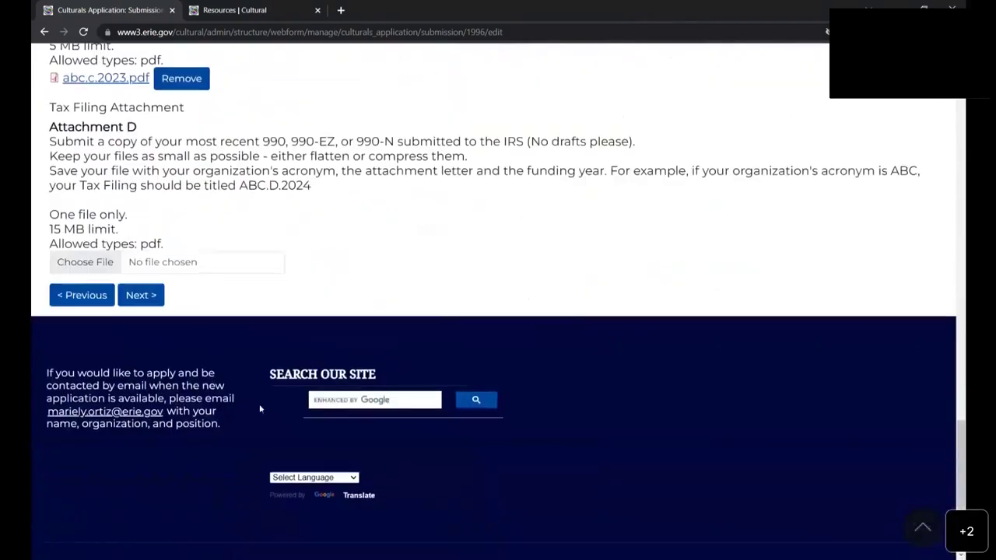
click(142, 299)
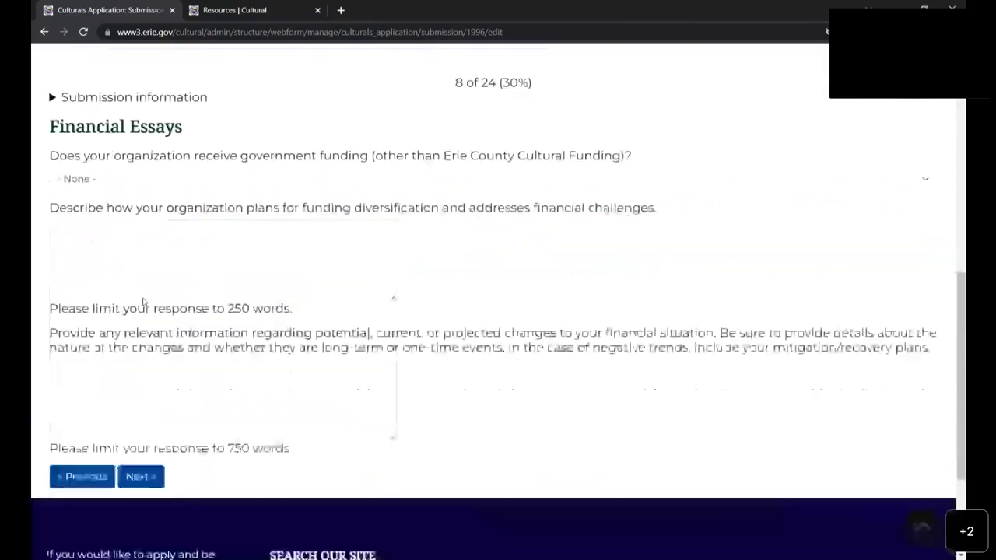
click(141, 460)
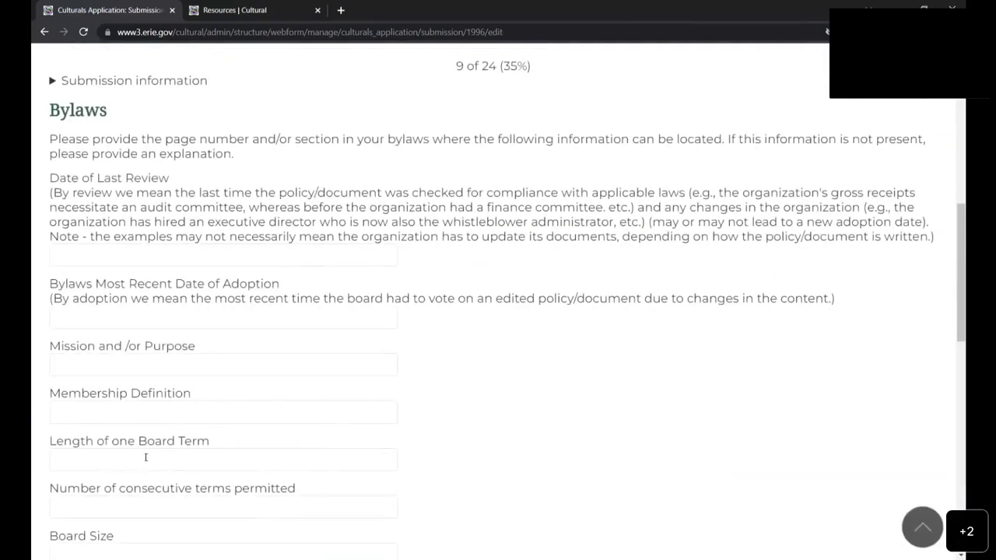
Review the Bylaws fields and advance to the Conflict of Interest Policy page, step 10 of 24.
scroll(145, 457, down, 8)
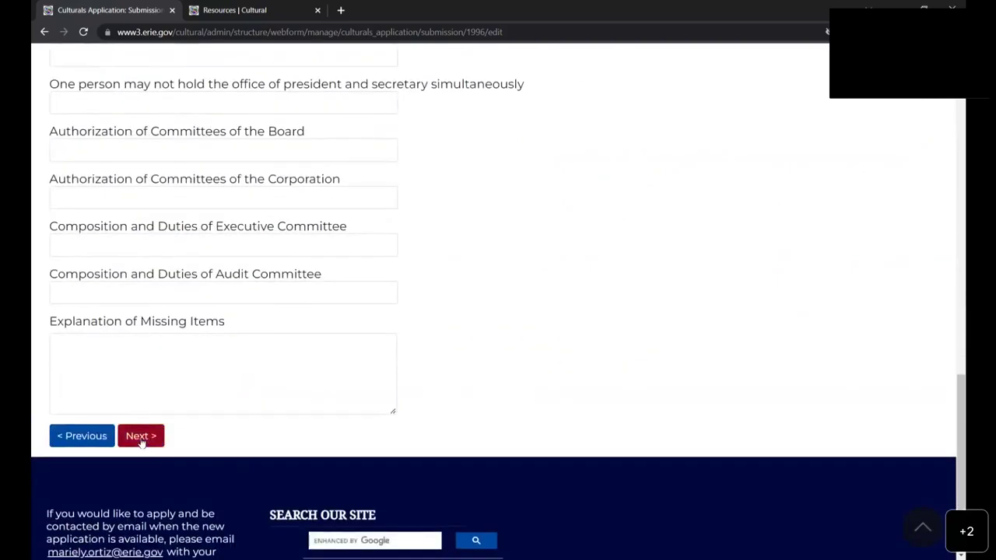
scroll(213, 178, up, 10)
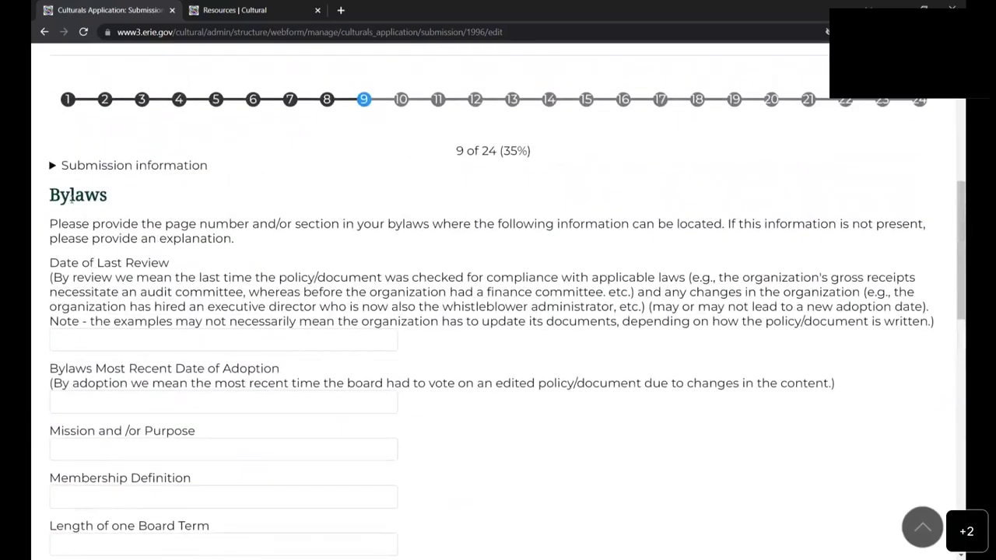
scroll(185, 337, down, 1)
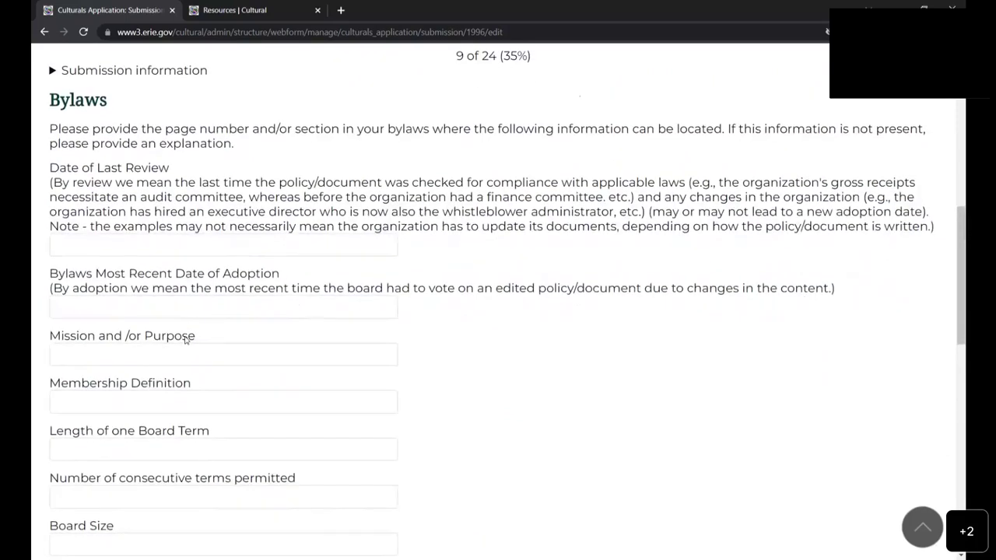
scroll(185, 338, up, 1)
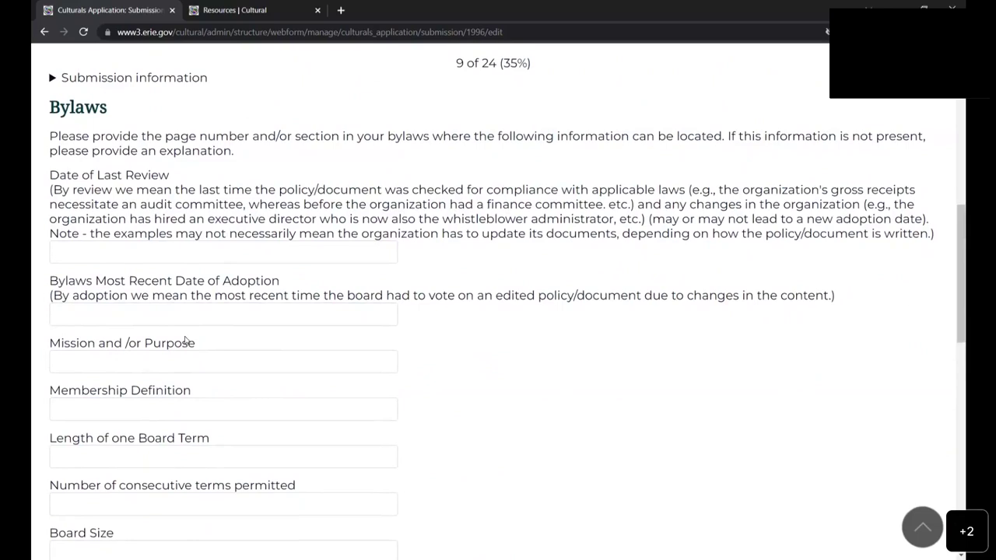
scroll(185, 339, down, 3)
scroll(185, 340, up, 7)
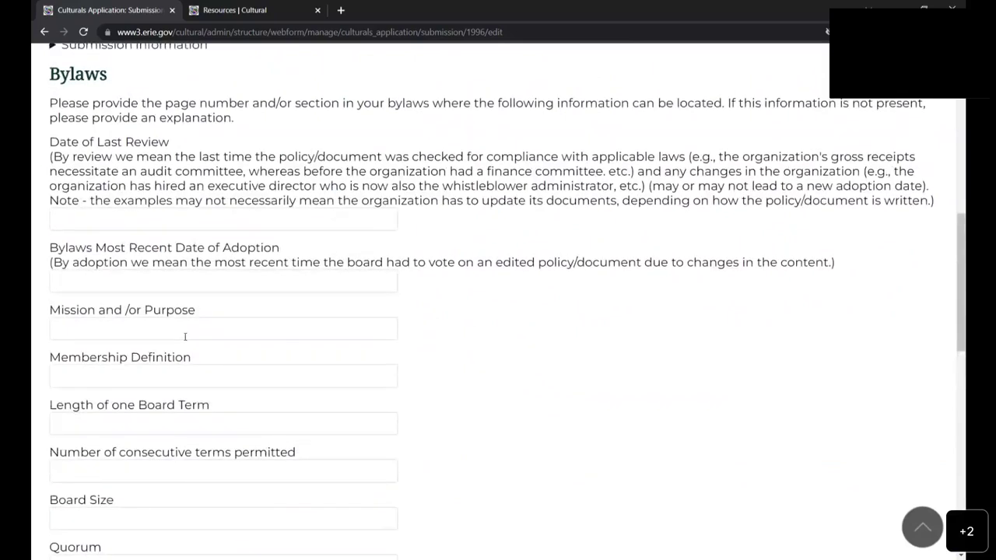
scroll(185, 336, down, 2)
scroll(185, 339, up, 1)
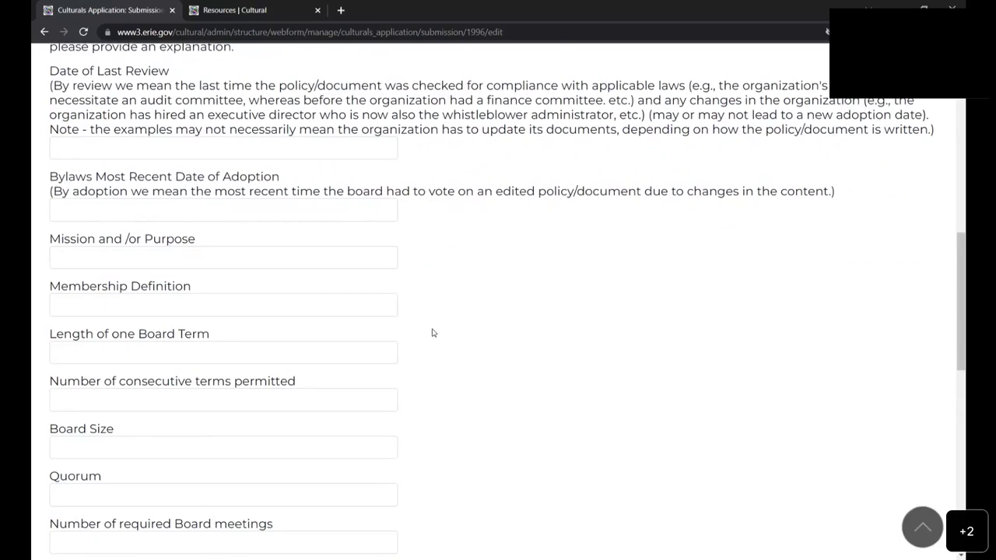
scroll(433, 333, down, 1)
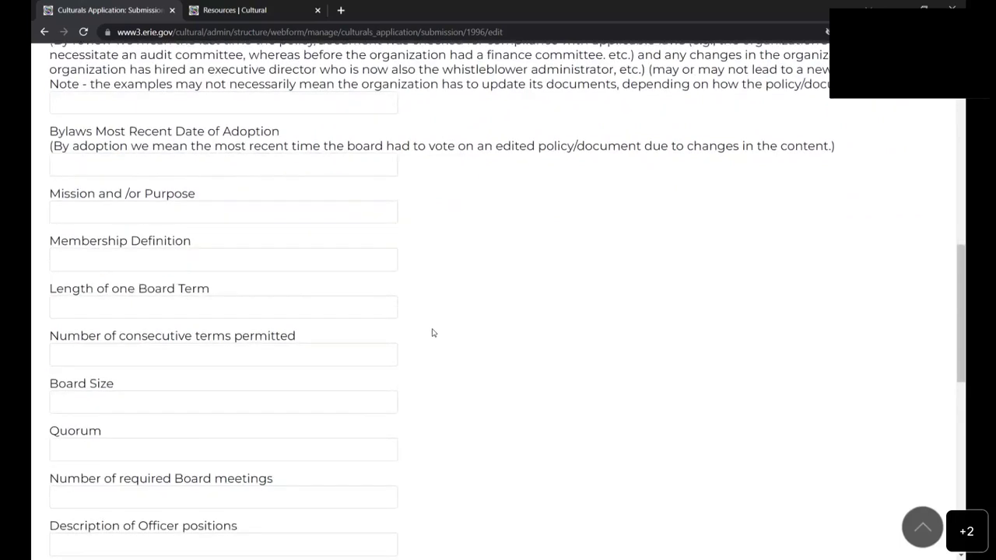
scroll(433, 333, down, 10)
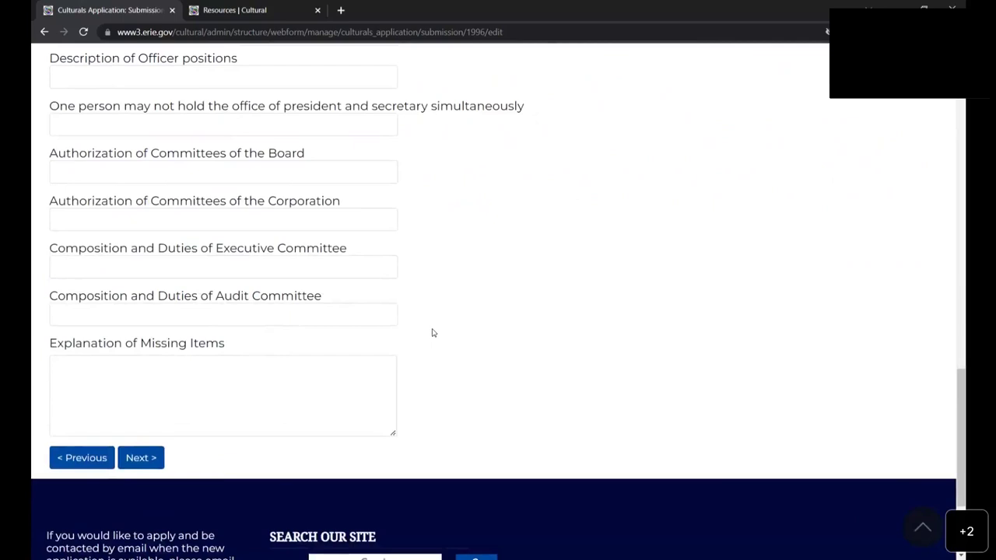
click(146, 458)
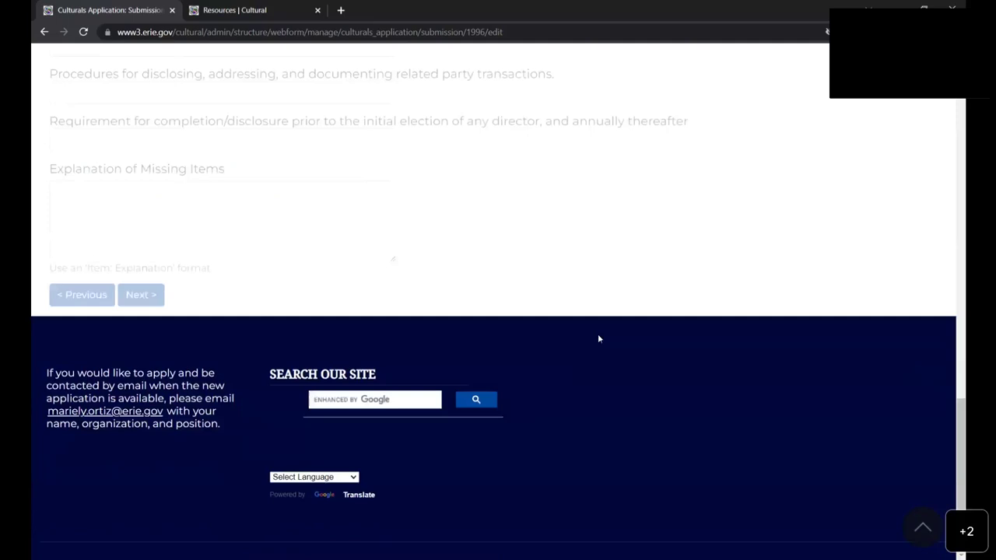
scroll(599, 339, up, 5)
scroll(599, 339, up, 3)
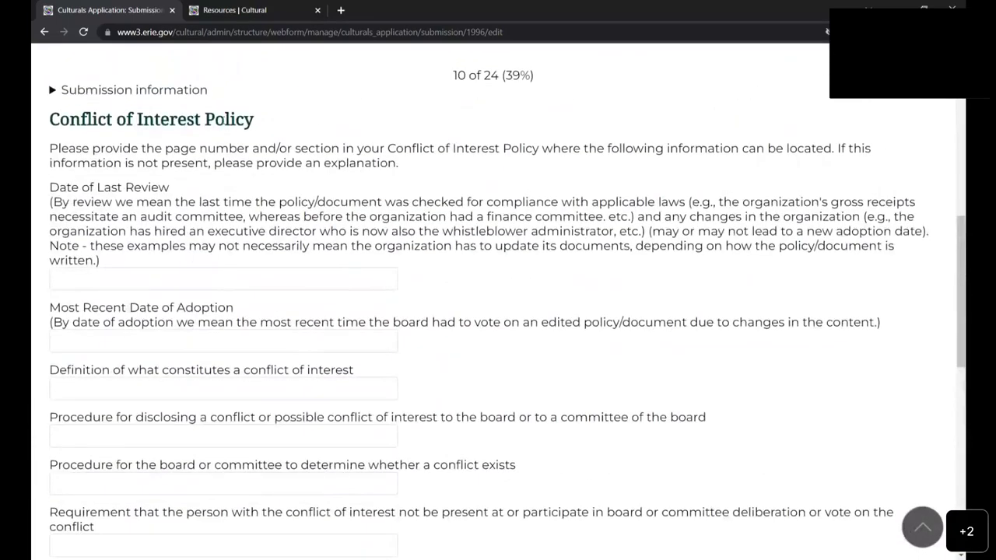
scroll(416, 270, down, 1)
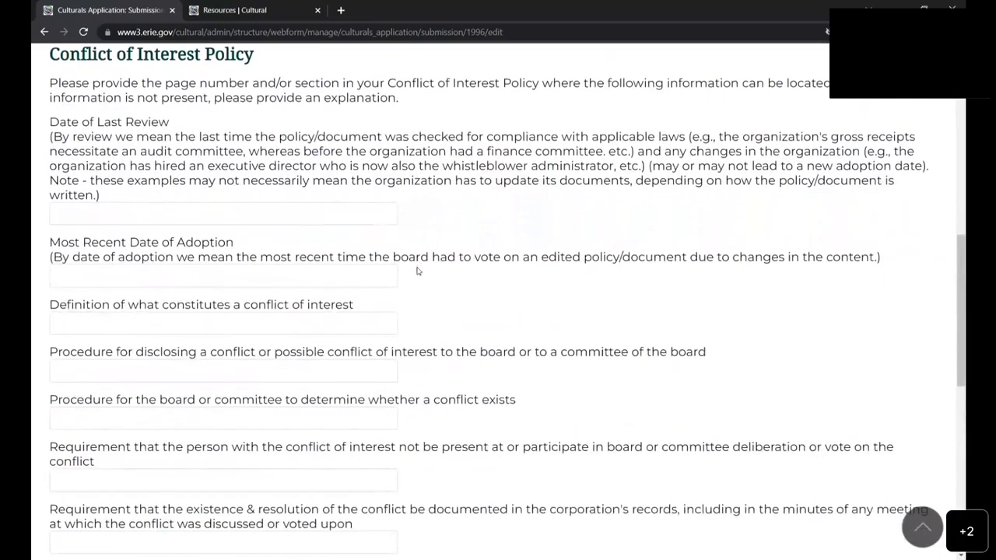
scroll(416, 270, down, 5)
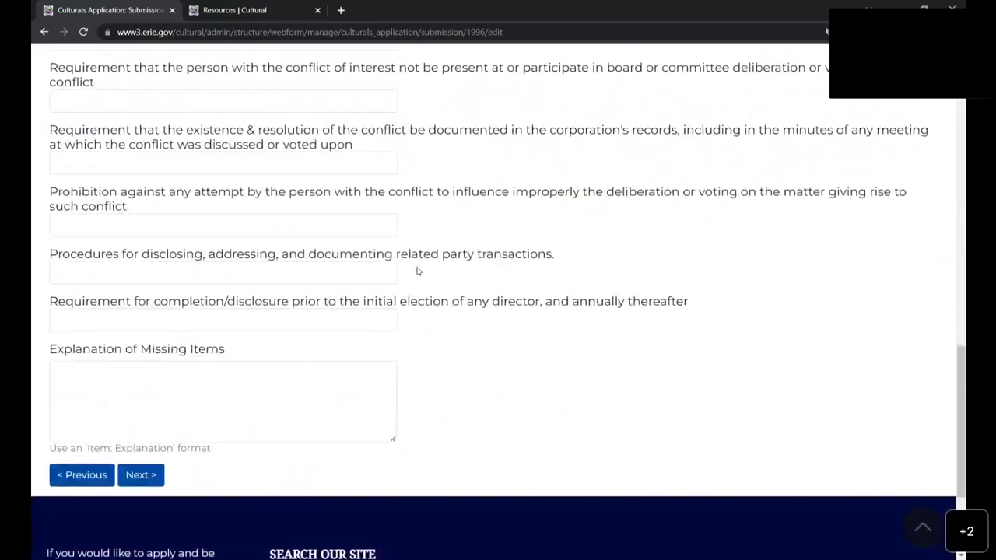
scroll(416, 270, up, 4)
scroll(416, 271, down, 4)
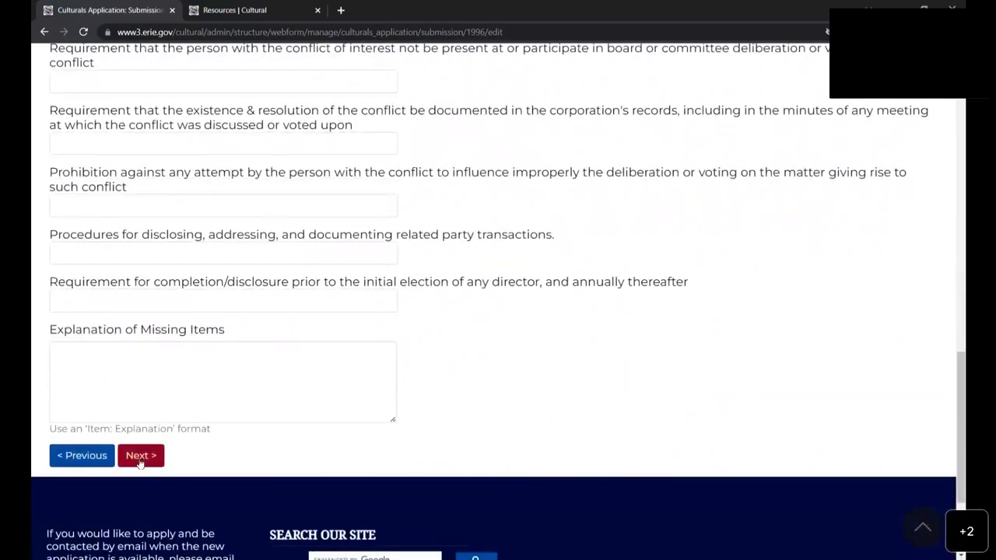
click(140, 456)
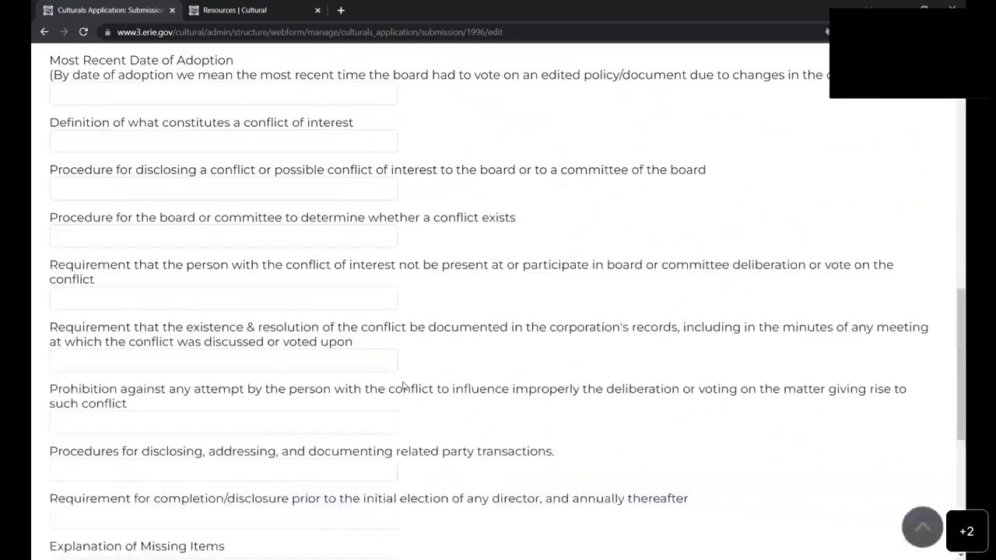
click(257, 9)
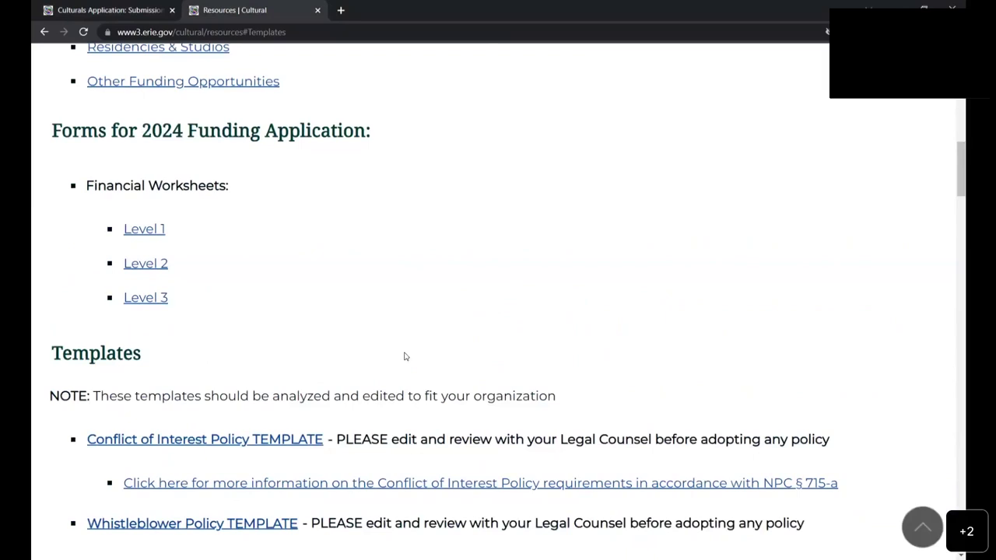
Open the NPC § 715-a Conflict of Interest requirements page from Resources Templates in a new tab.
scroll(403, 355, down, 2)
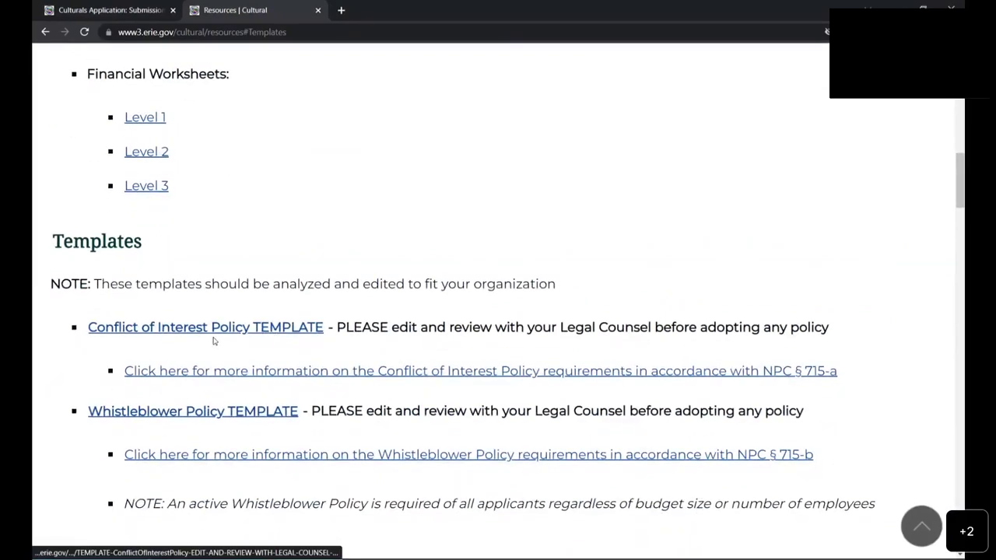
click(253, 334)
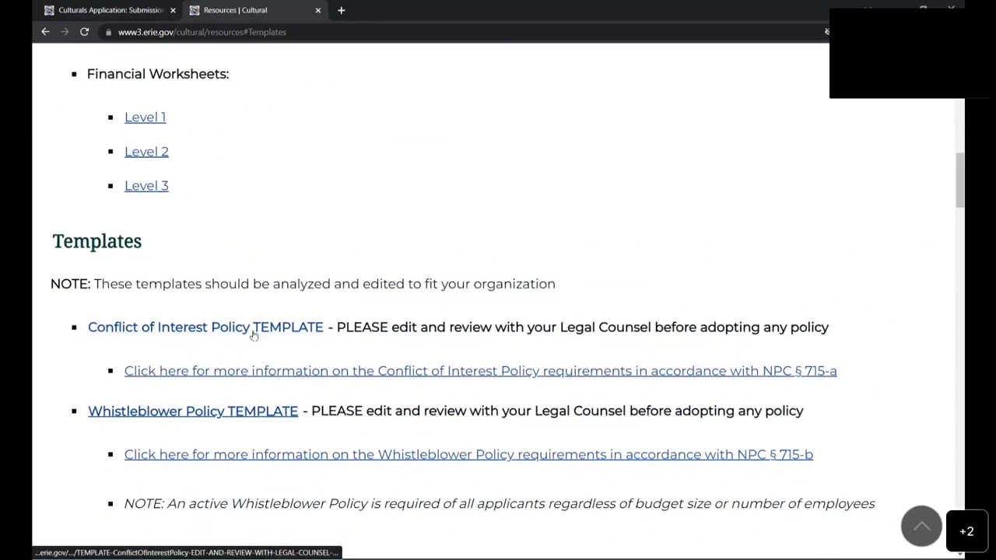
right_click(297, 376)
click(353, 383)
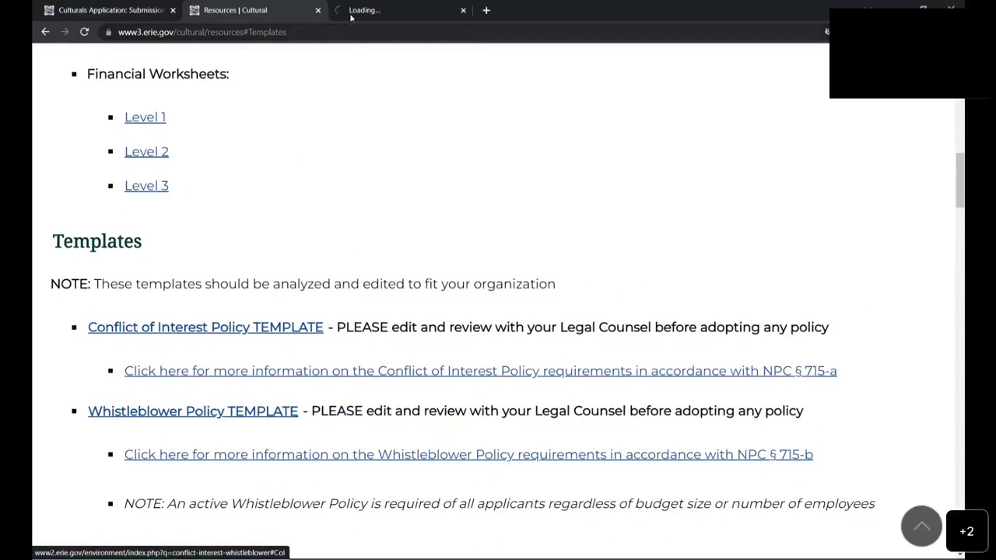
click(349, 12)
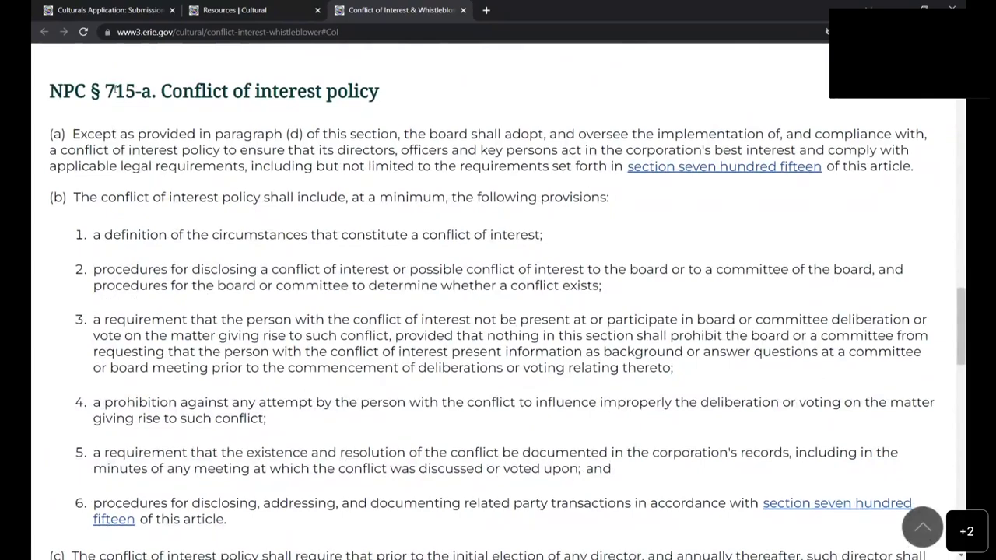
Highlight NPC § 715-a provisions (b) 1–6, then return to the Culturals Application submission.
scroll(115, 91, down, 2)
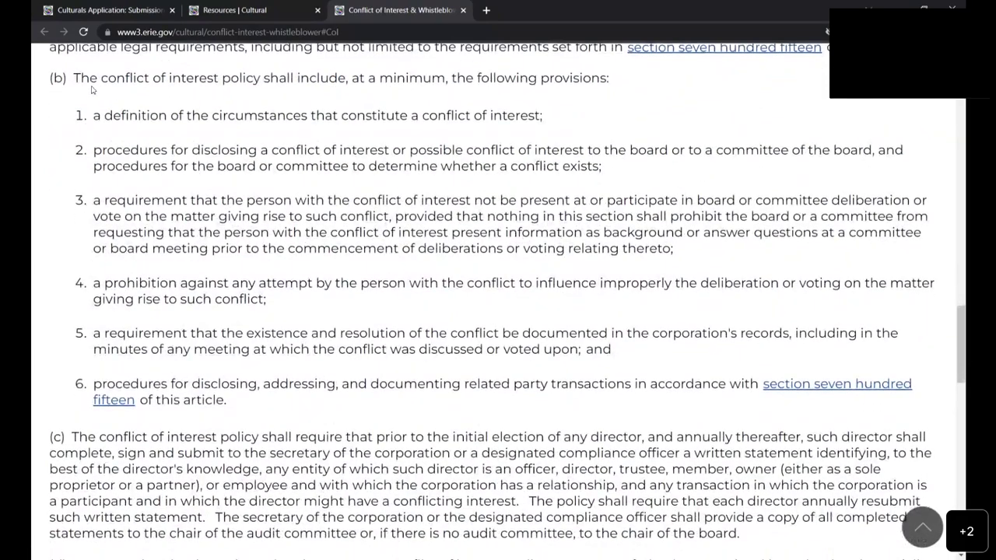
drag(71, 77, 236, 397)
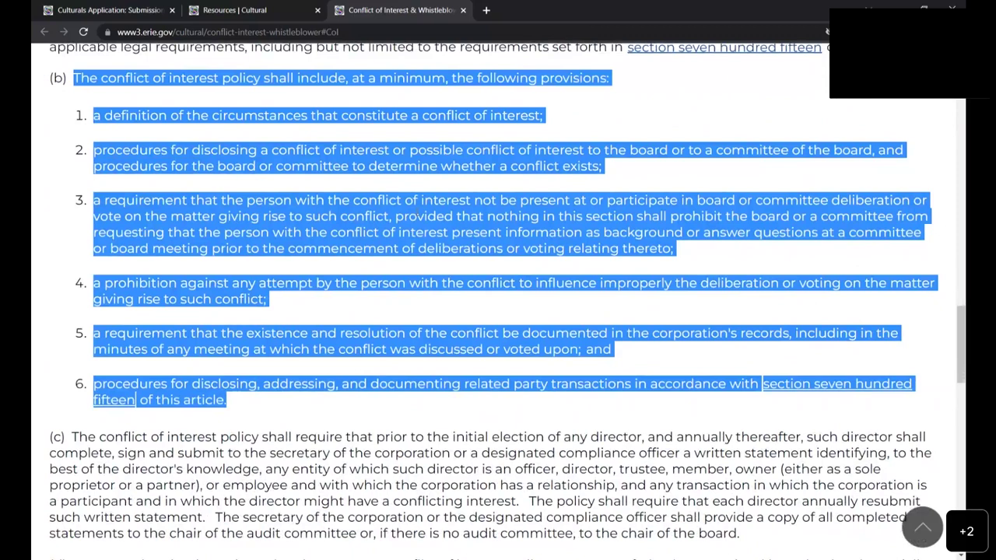
click(417, 212)
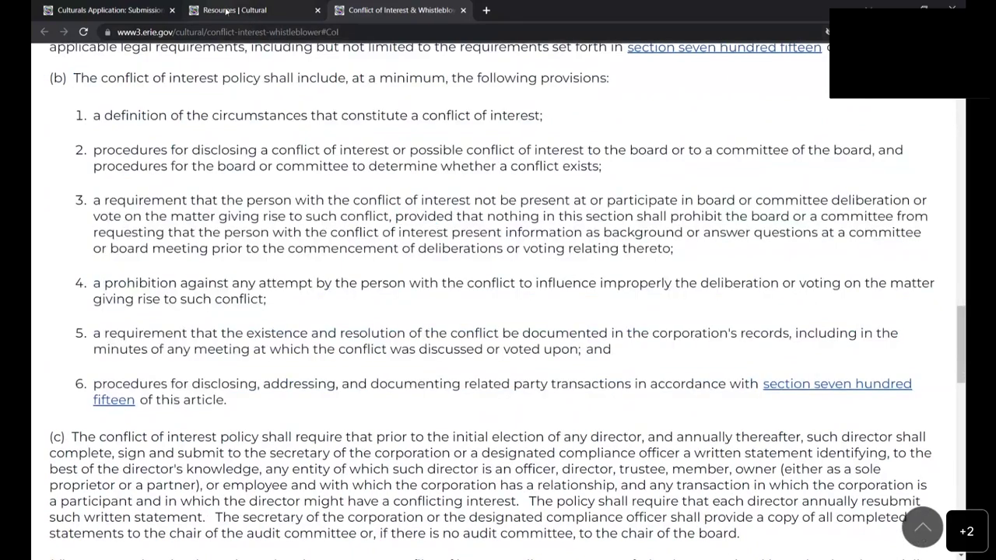
click(143, 9)
Advance past the Conflict of Interest and Whistleblower Policy pages to the policy attachments page.
scroll(290, 251, down, 5)
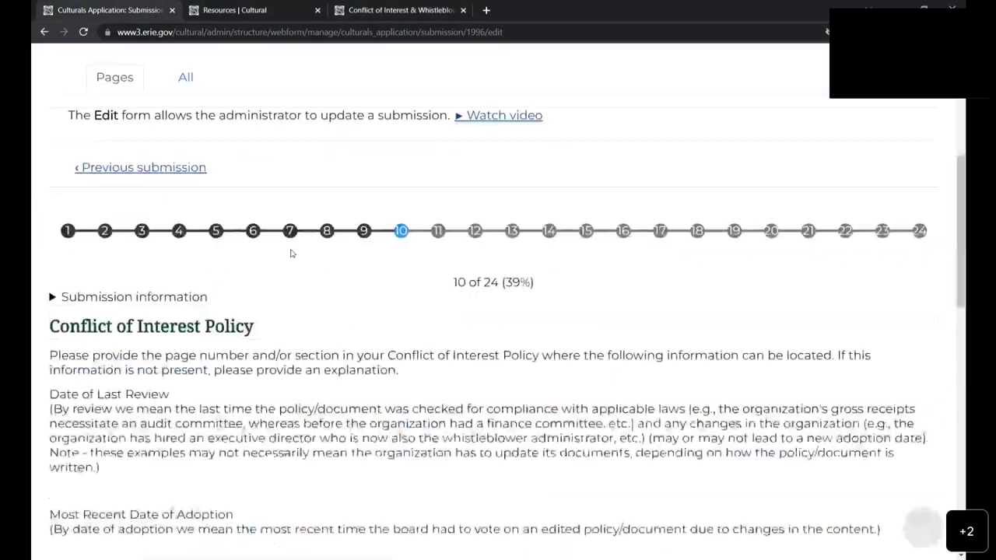
scroll(290, 252, down, 10)
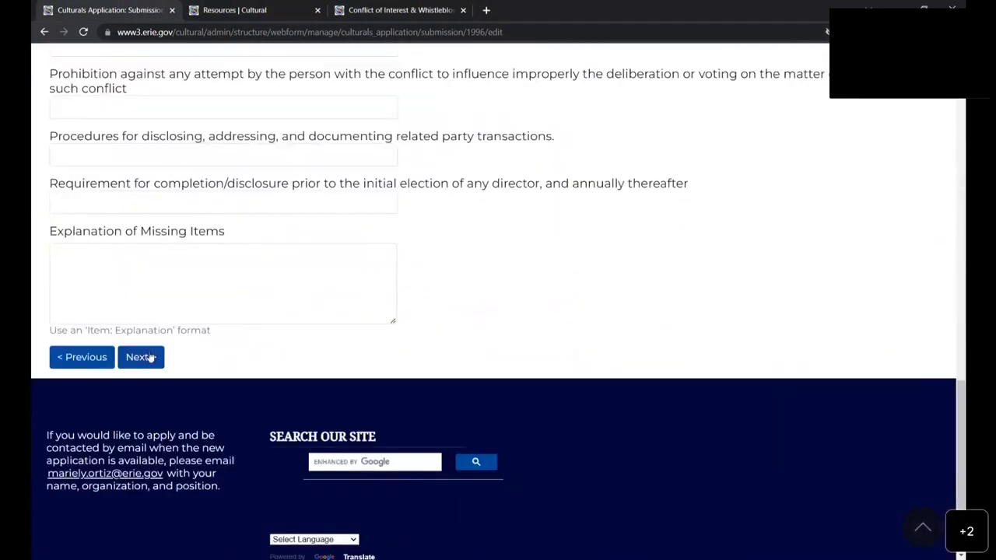
click(140, 356)
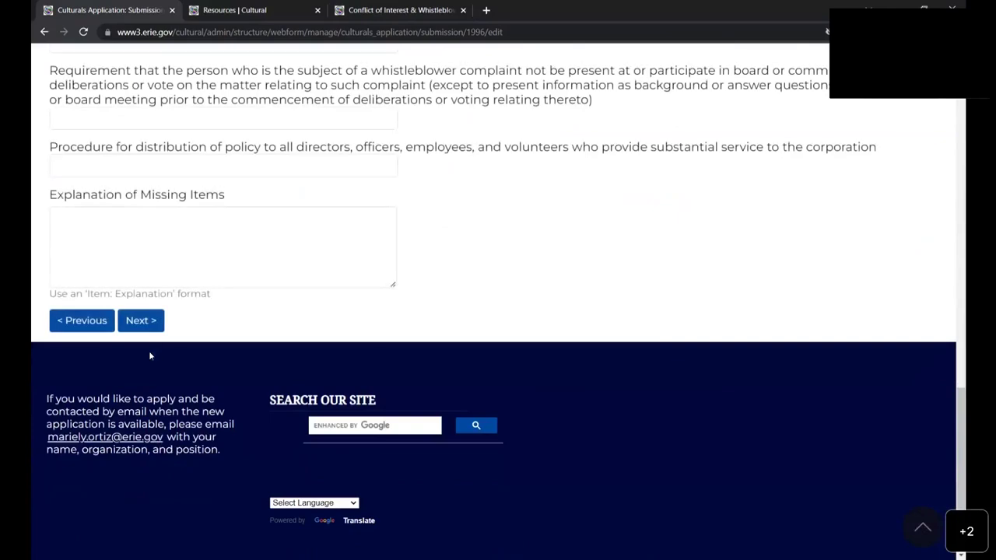
scroll(145, 309, up, 7)
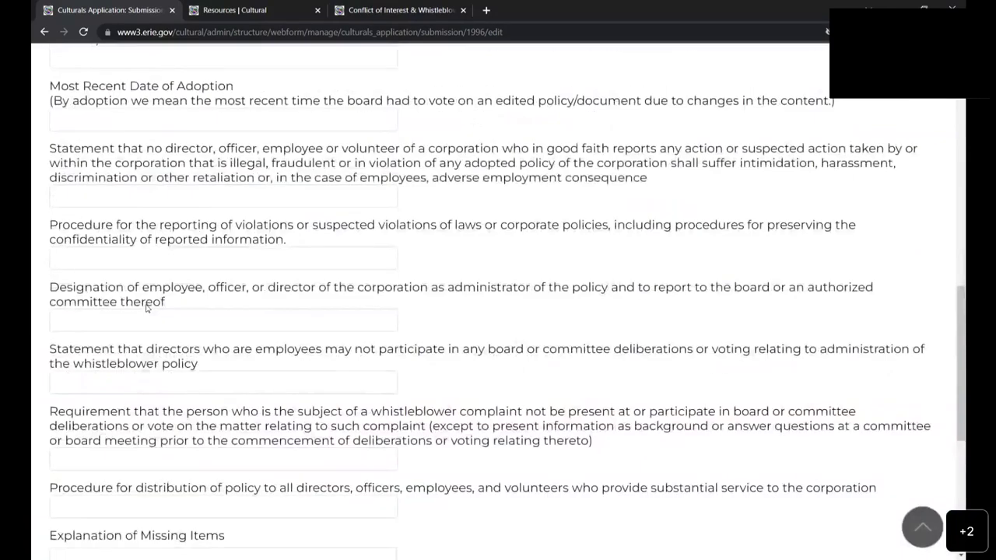
scroll(147, 304, down, 7)
click(139, 296)
Attach the Conflict of Interest PDF as Attachment G (ec.g.2024.pdf) and advance to the next page.
scroll(139, 297, up, 4)
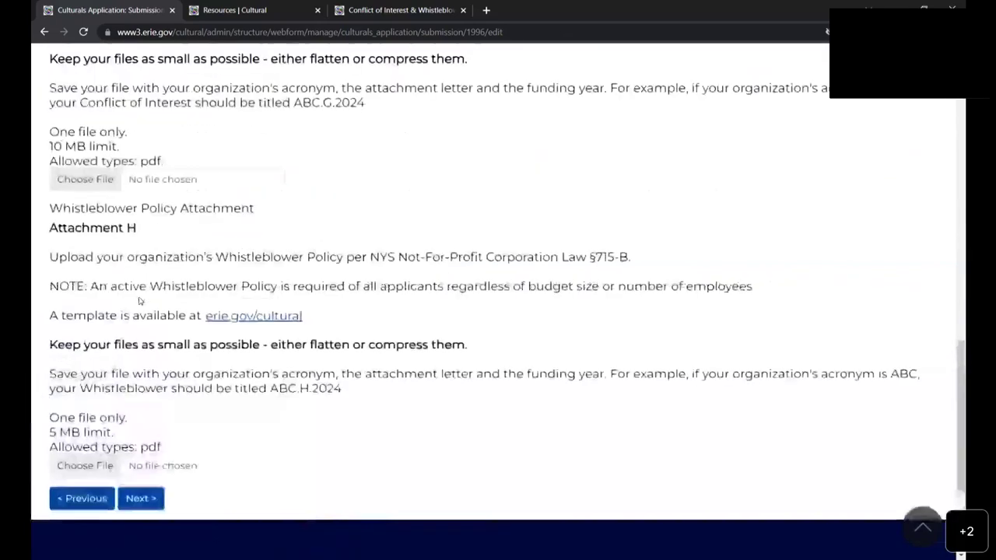
scroll(139, 297, down, 3)
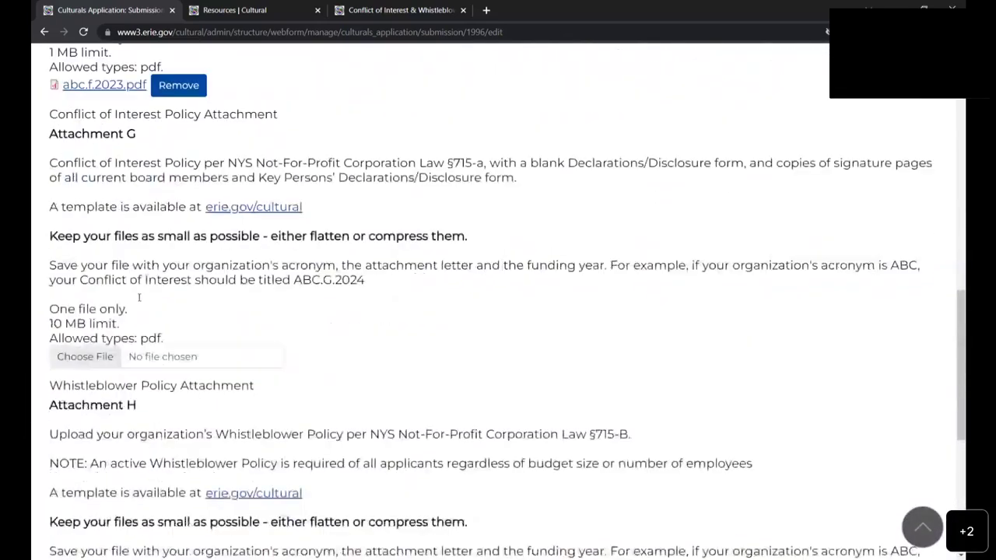
click(77, 309)
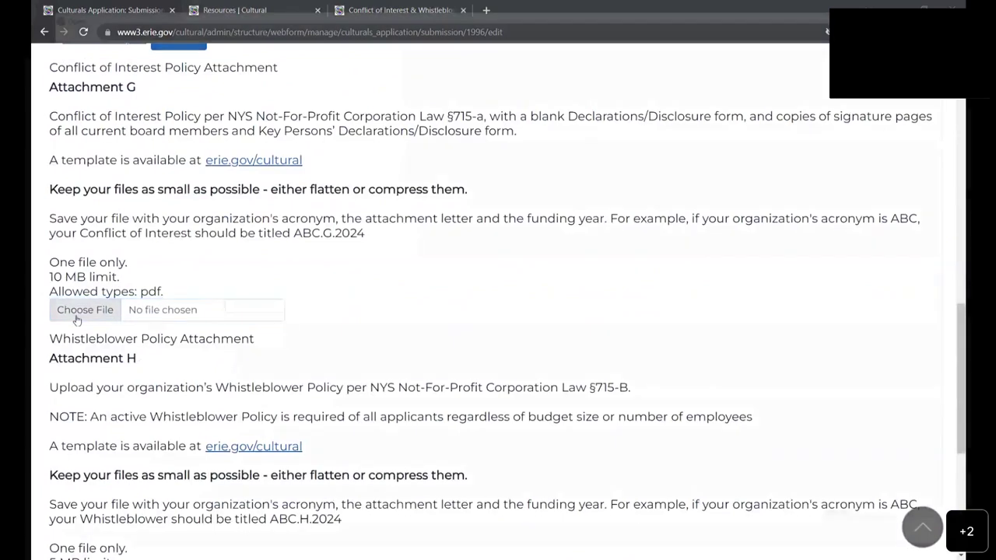
key(Escape)
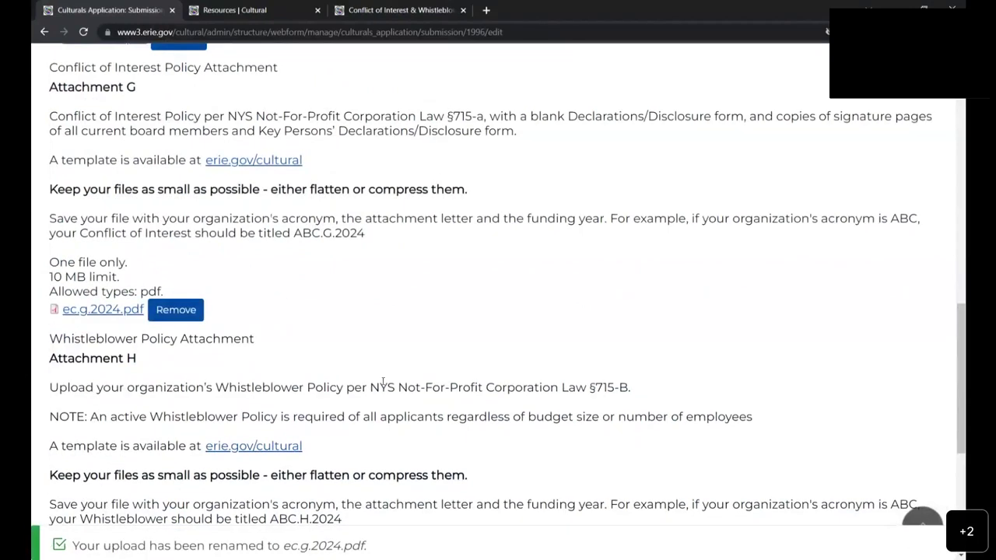
scroll(382, 381, down, 5)
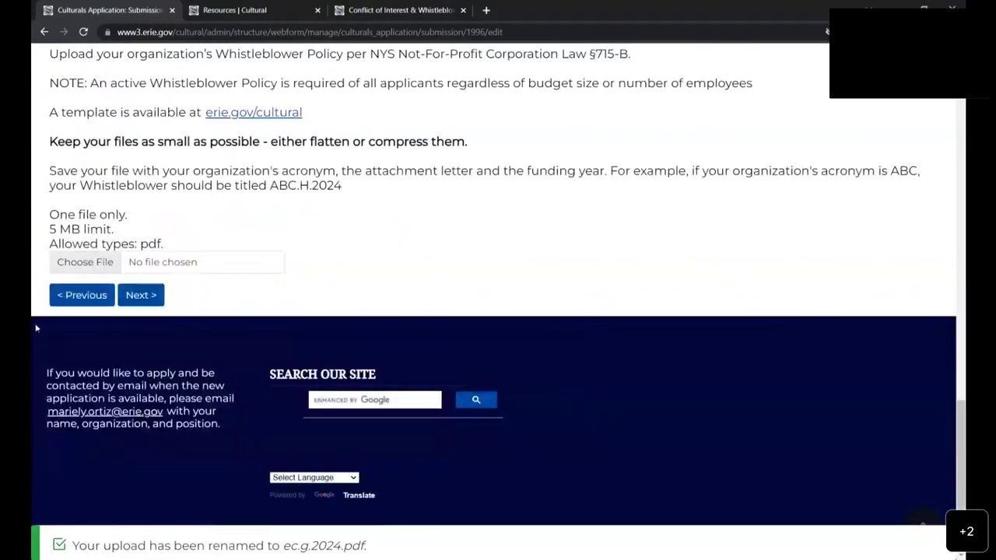
click(139, 296)
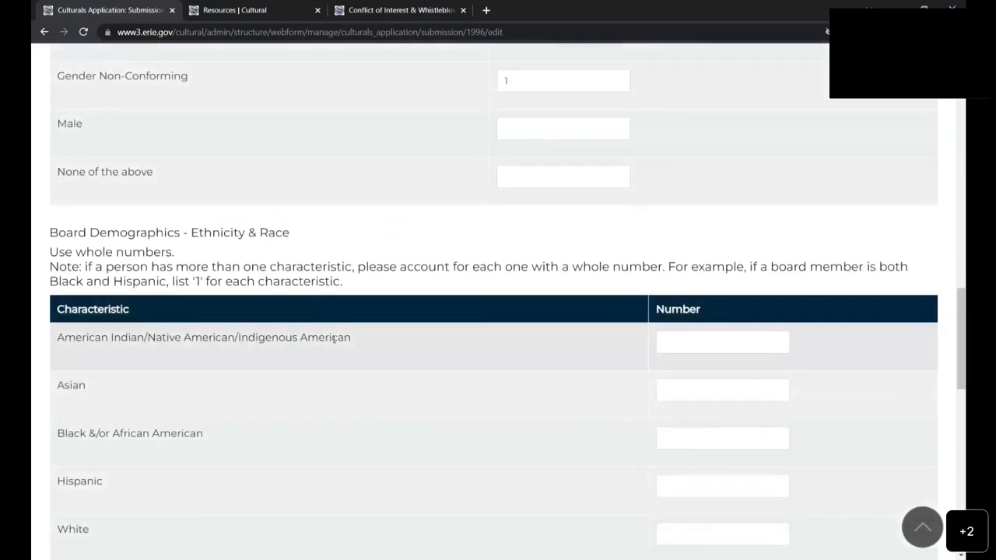
Enter the first board member's name, elected 2020, with the term ending 2024.
scroll(334, 339, up, 6)
scroll(333, 339, up, 5)
scroll(334, 343, down, 3)
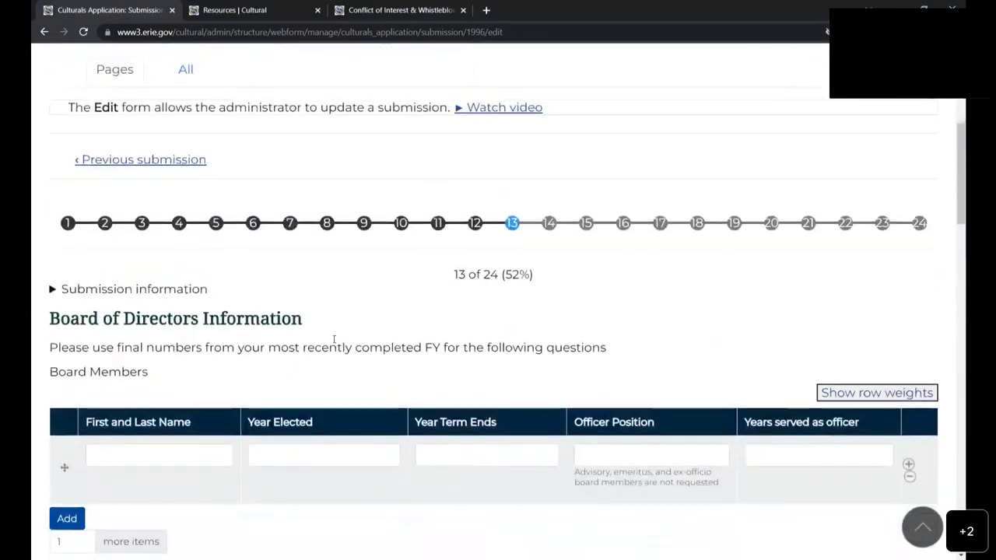
scroll(334, 343, down, 1)
click(152, 271)
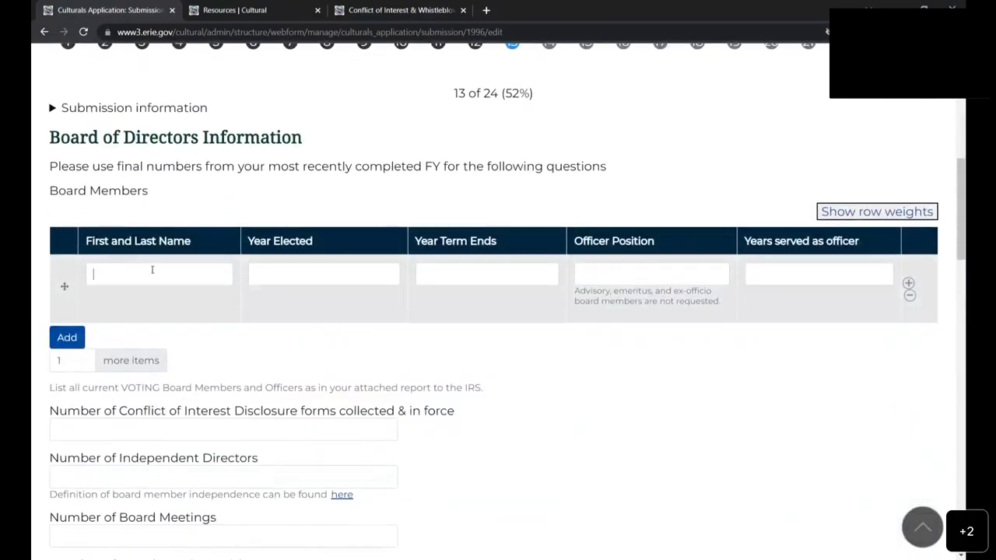
text(Mariely)
key(Tab)
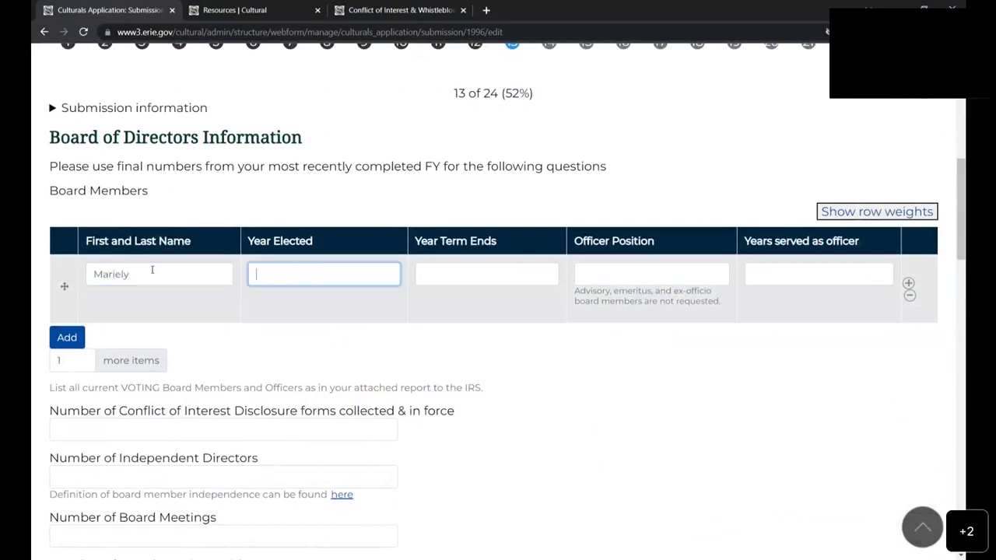
text(2020)
key(Tab)
text(2024)
Set that member's officer position to PLNANER and years served to 3.
key(Tab)
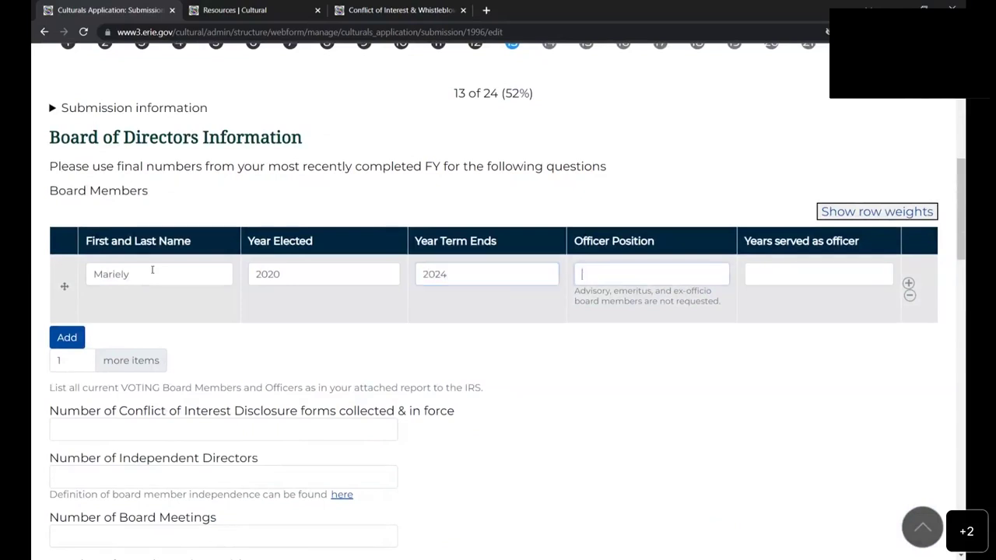
text(PLNANER)
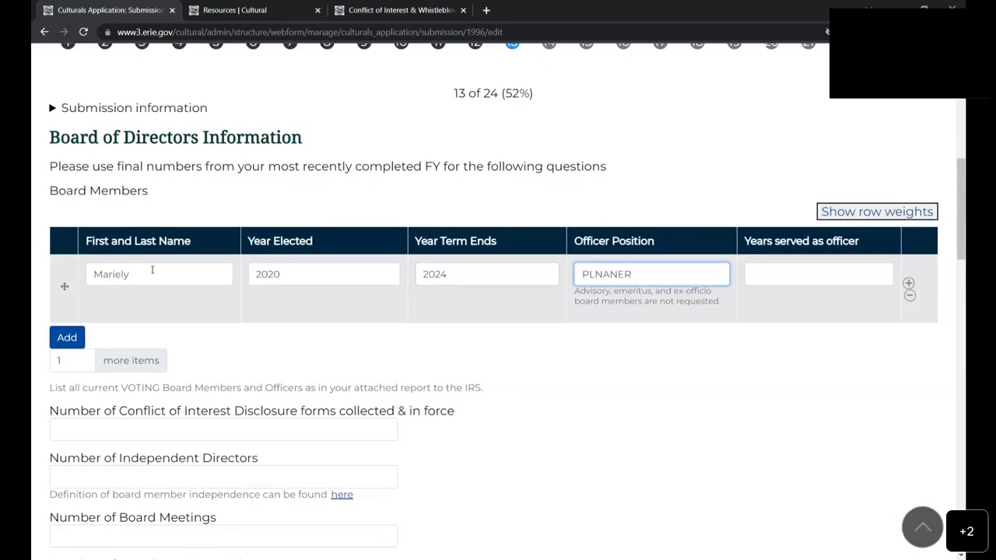
key(Tab)
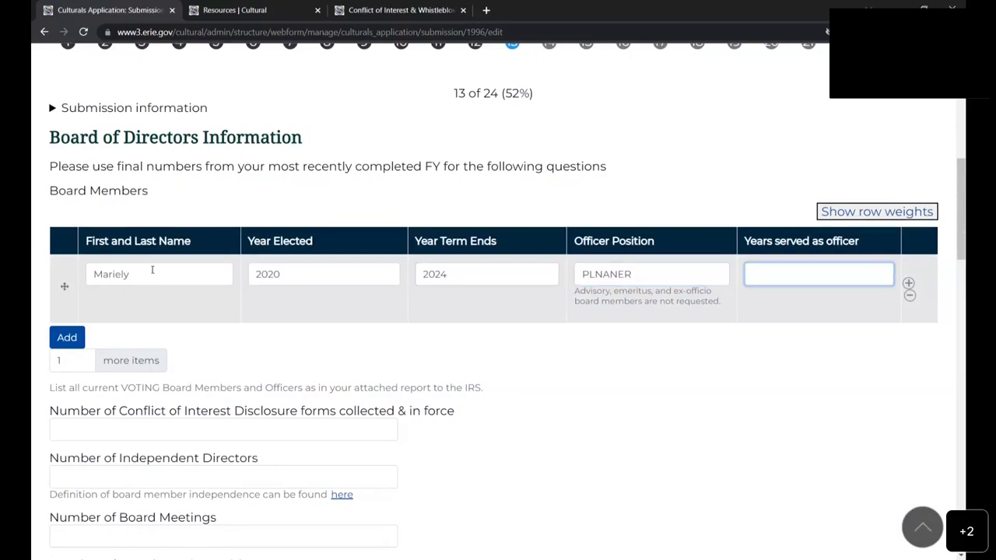
text(4)
key(BackSpace)
text(3)
Add a blank second board member row and place the cursor in its name field.
click(908, 284)
click(134, 342)
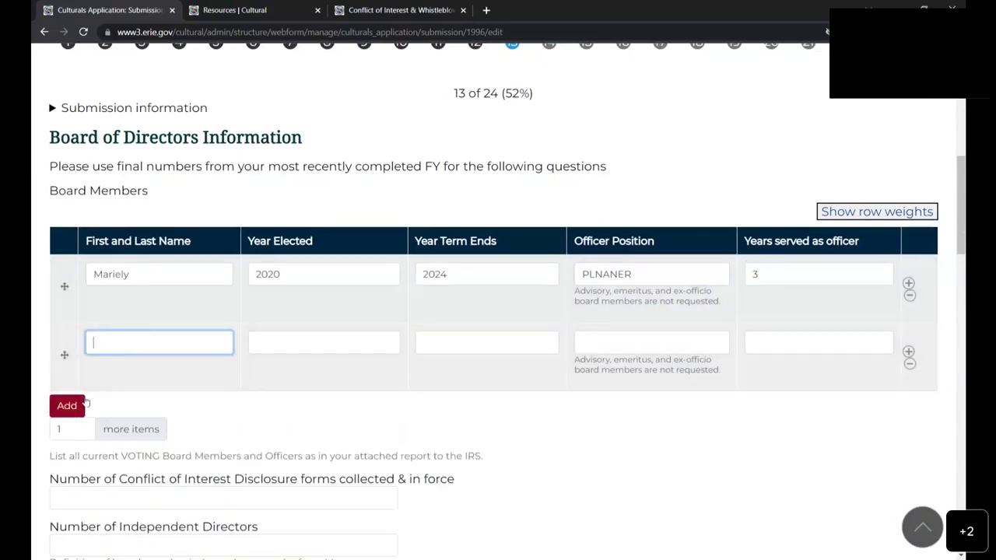
scroll(83, 394, down, 2)
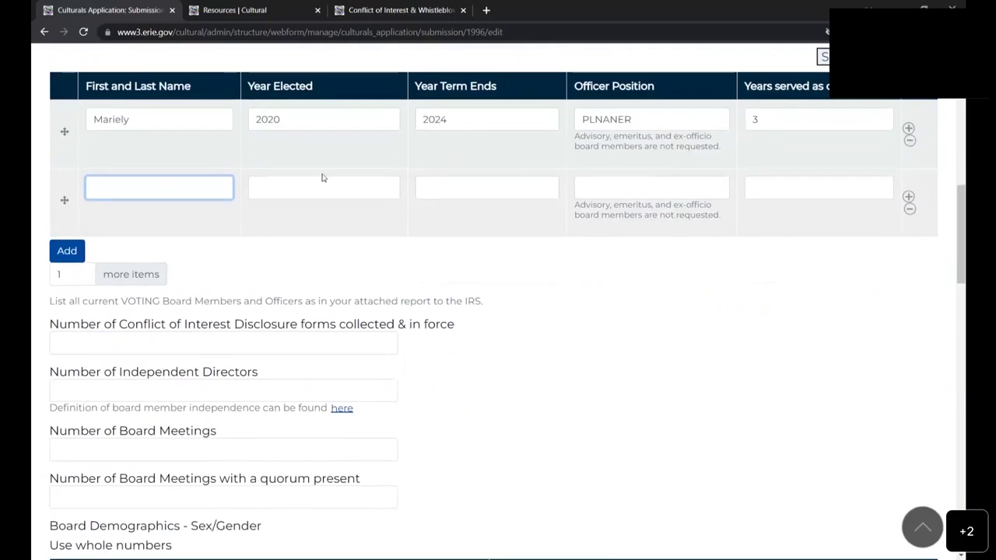
click(808, 187)
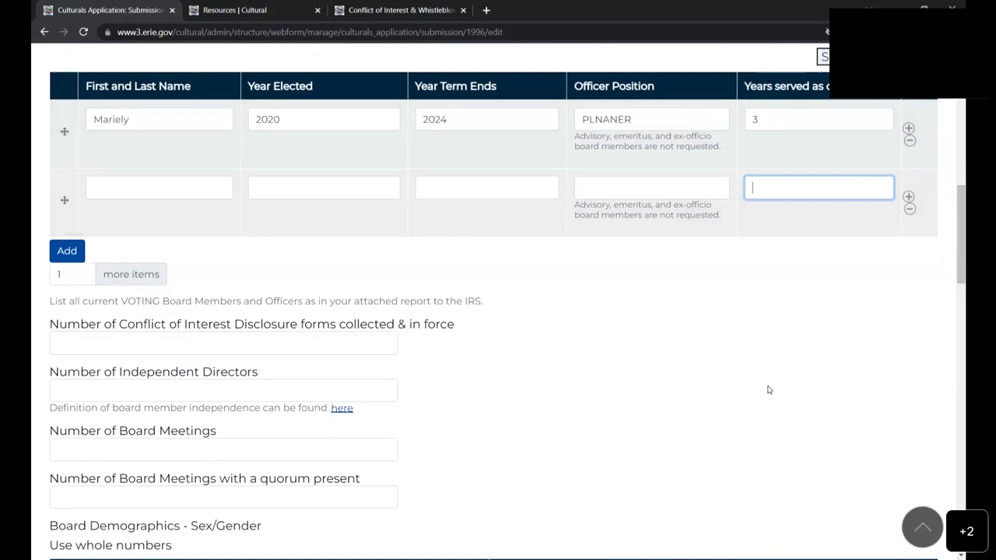
scroll(769, 390, down, 1)
scroll(768, 390, up, 3)
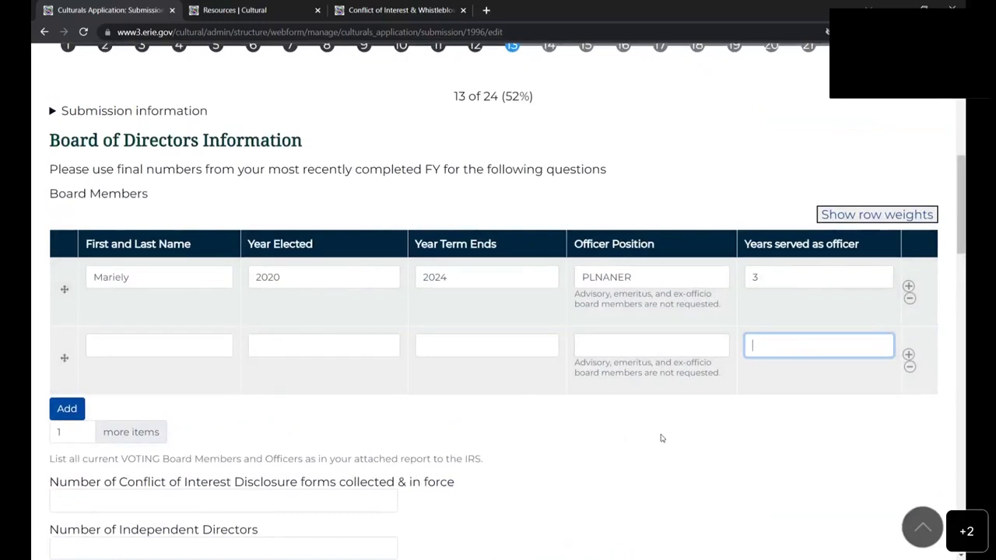
scroll(661, 438, down, 5)
scroll(661, 438, down, 2)
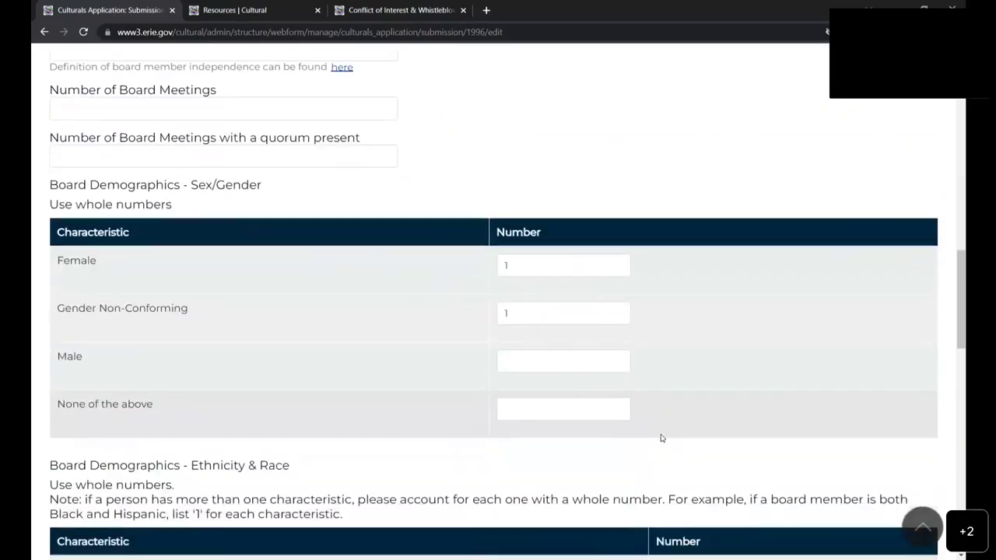
scroll(493, 300, up, 2)
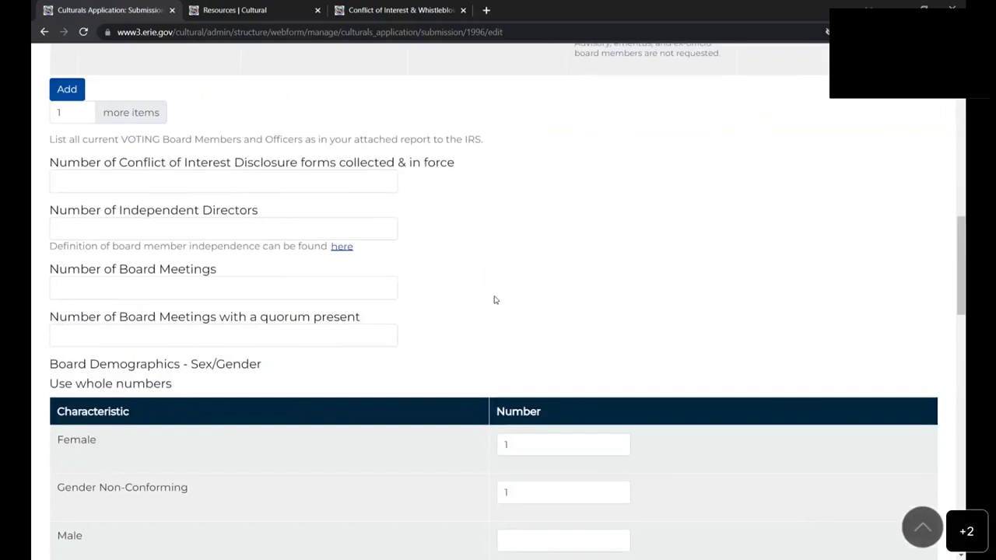
scroll(494, 299, down, 2)
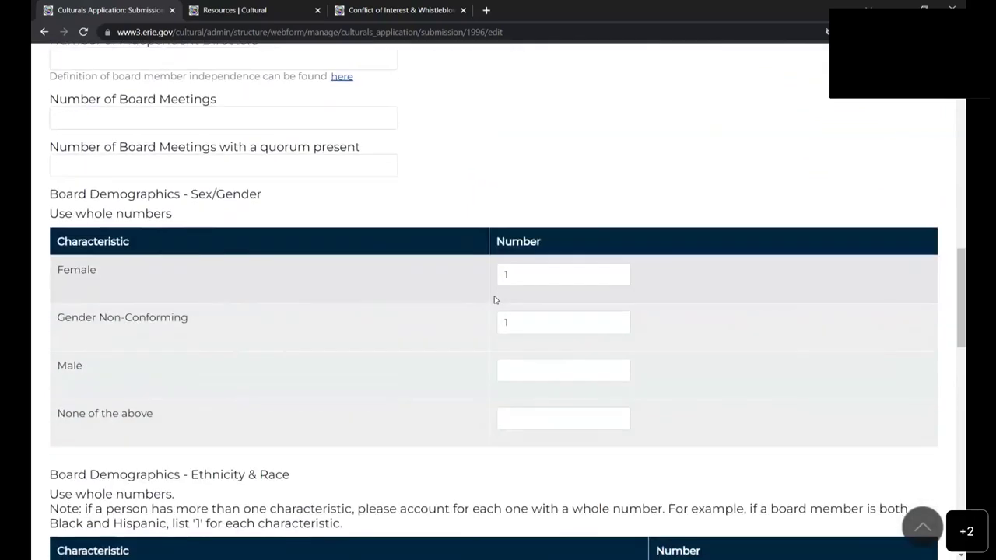
scroll(493, 299, down, 2)
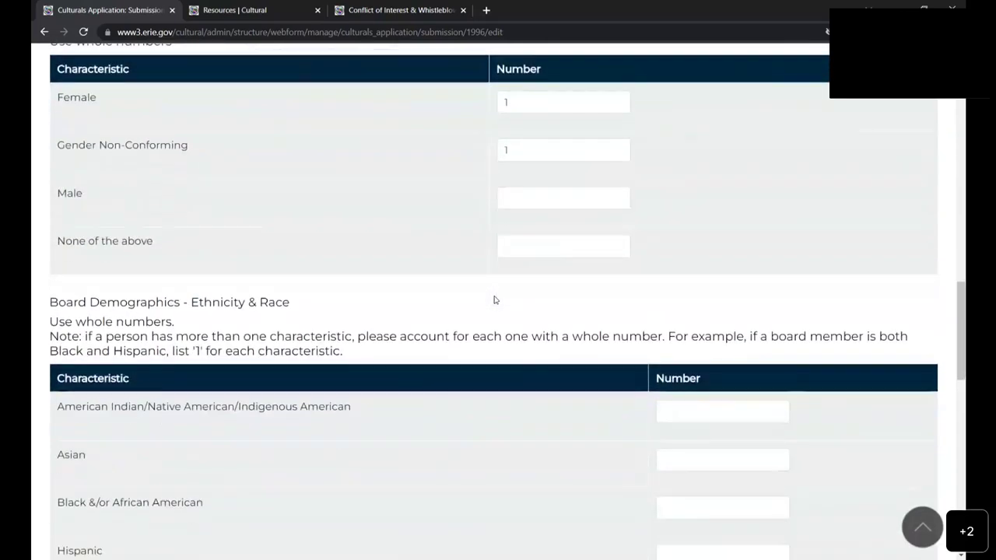
scroll(493, 299, up, 2)
scroll(493, 300, down, 1)
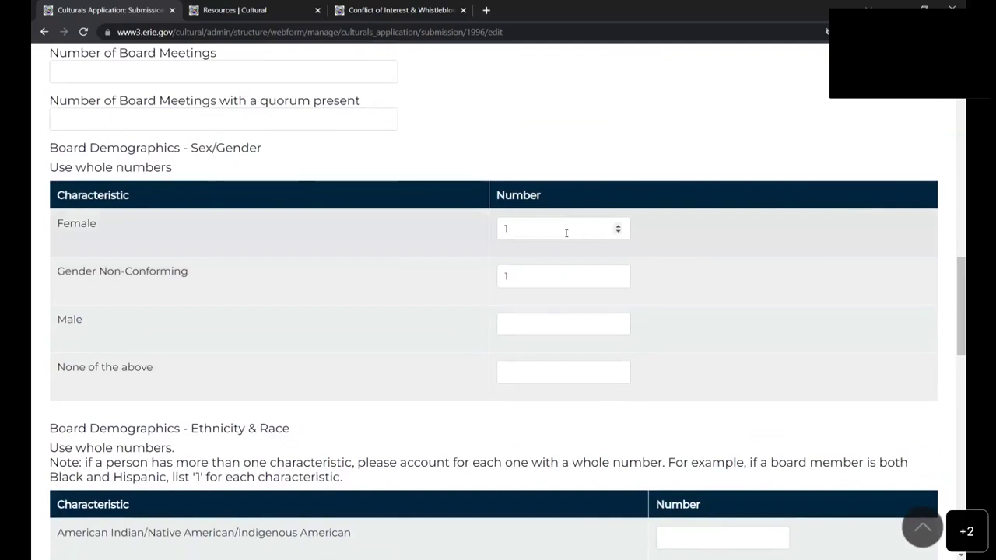
scroll(565, 232, down, 5)
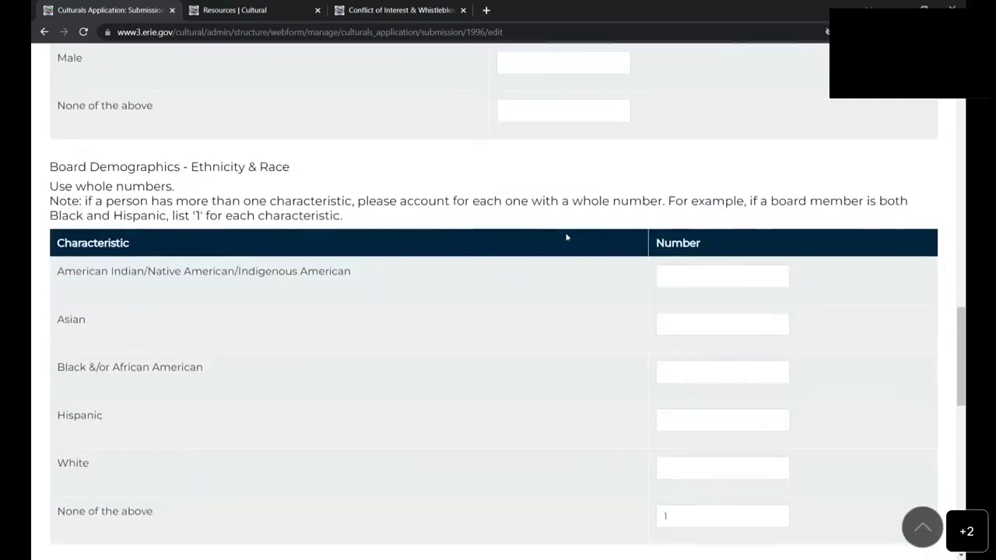
scroll(565, 237, down, 1)
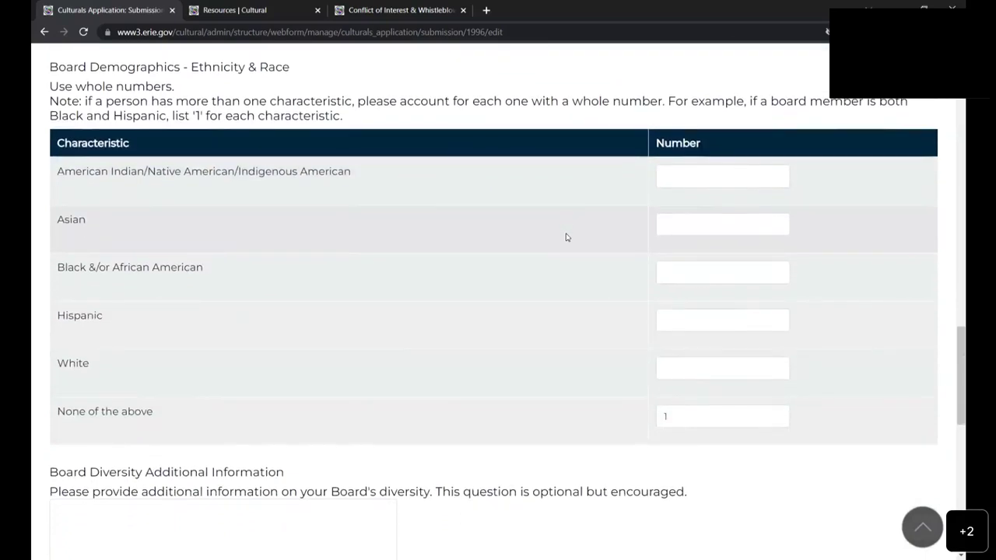
click(701, 178)
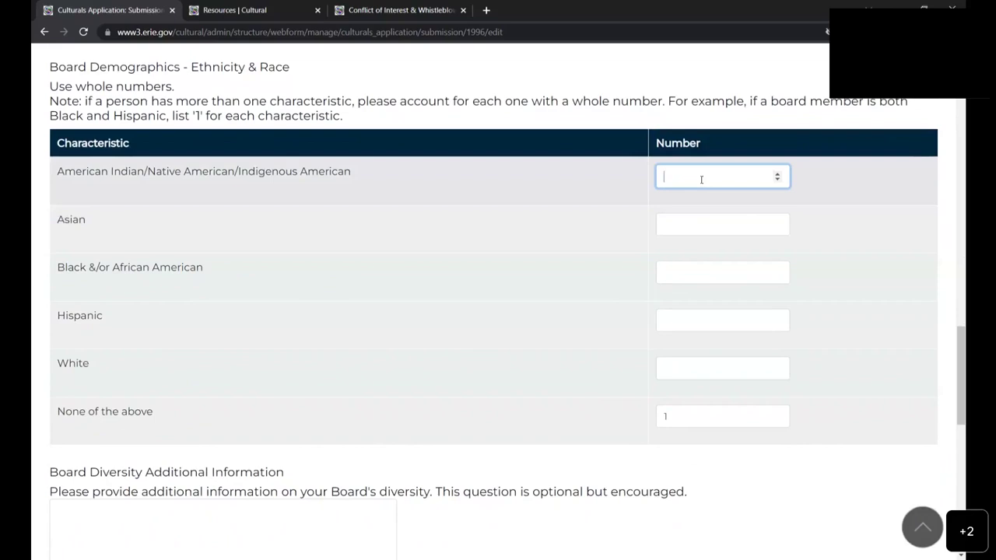
click(677, 409)
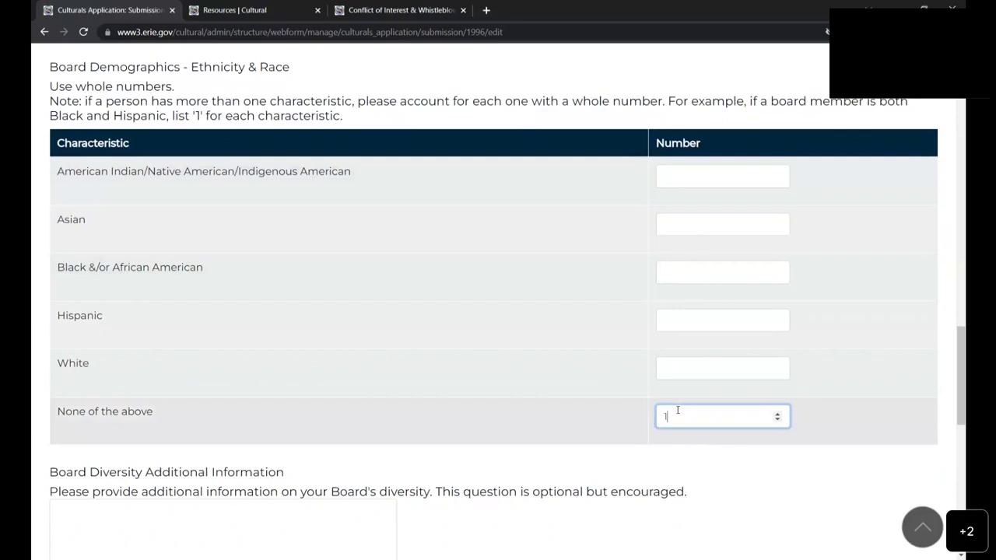
scroll(677, 410, down, 4)
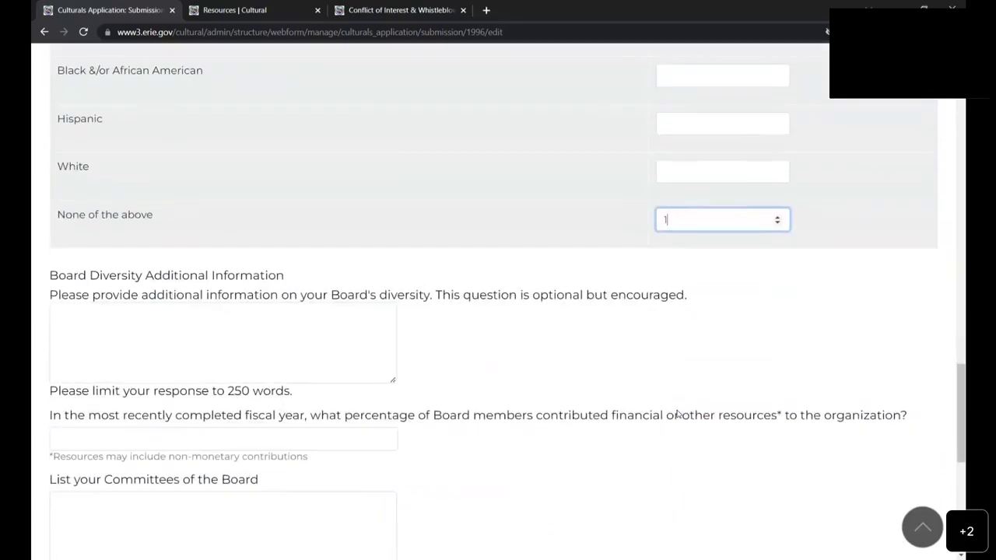
click(336, 237)
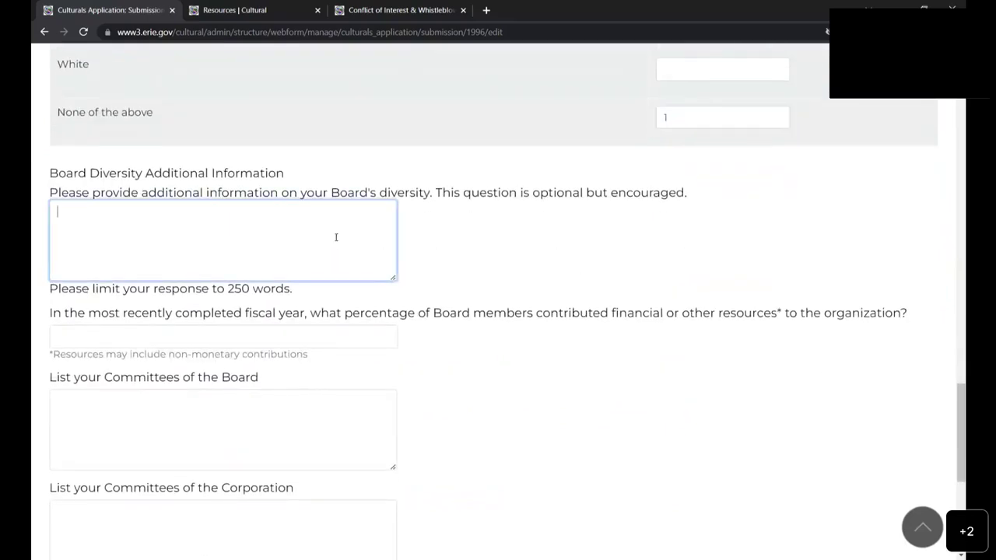
scroll(336, 237, up, 1)
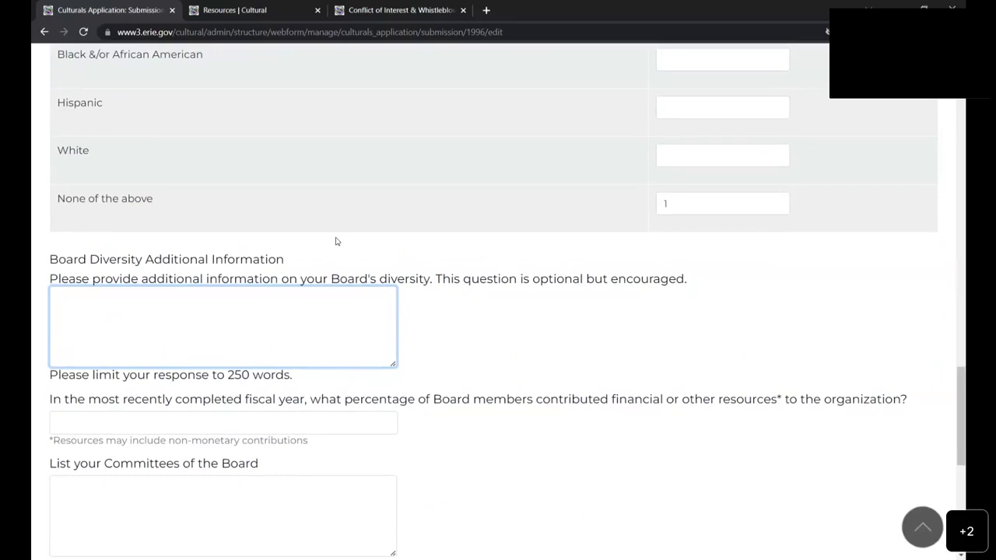
scroll(481, 427, down, 2)
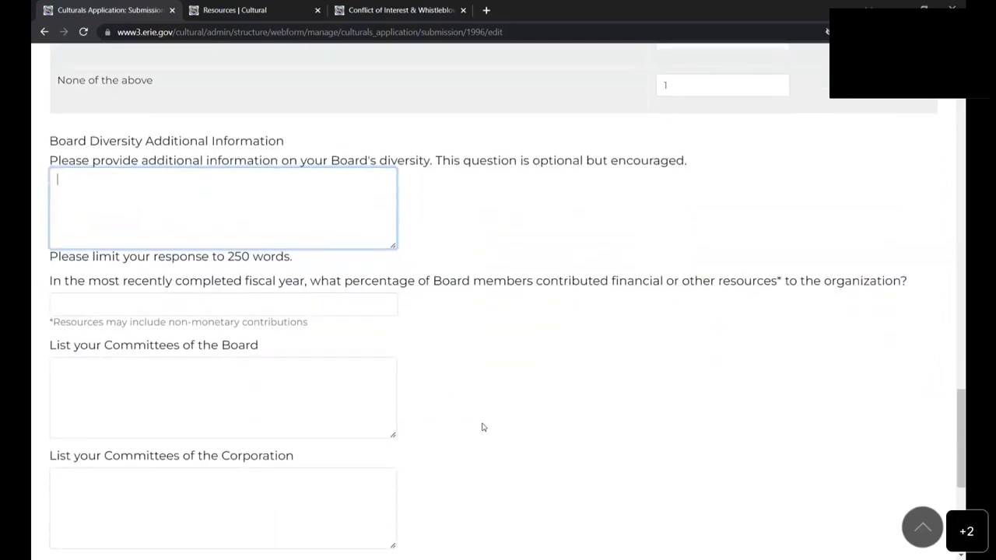
scroll(482, 427, down, 3)
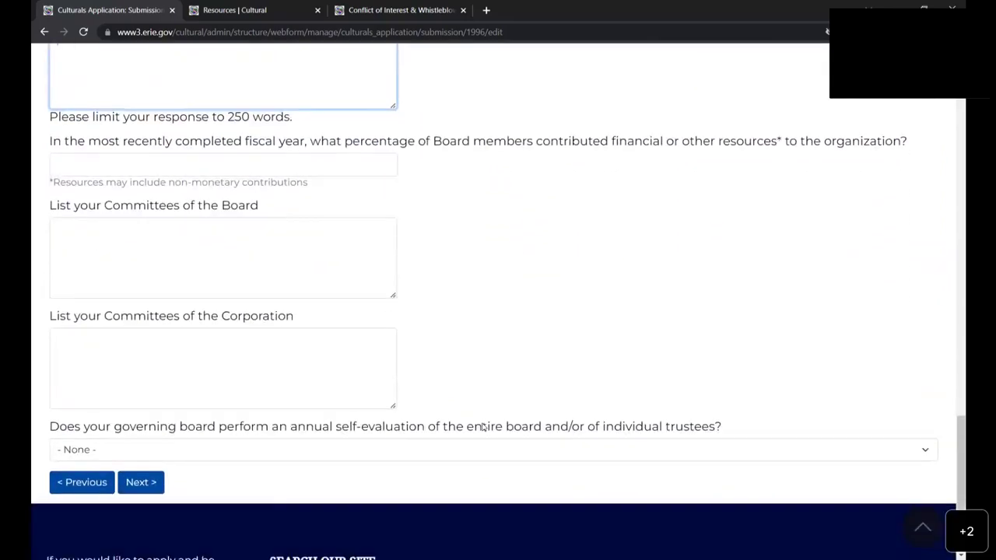
scroll(482, 427, down, 1)
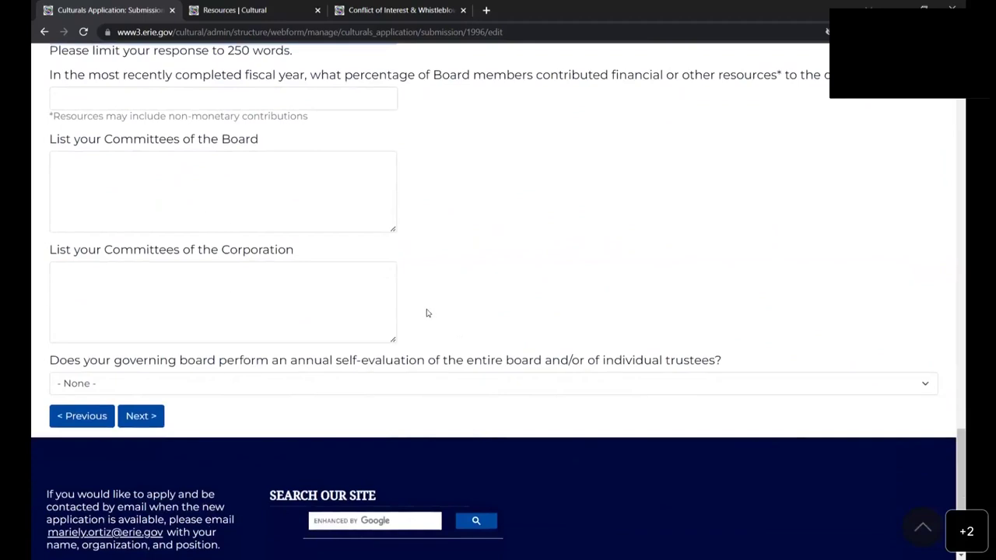
scroll(427, 313, down, 1)
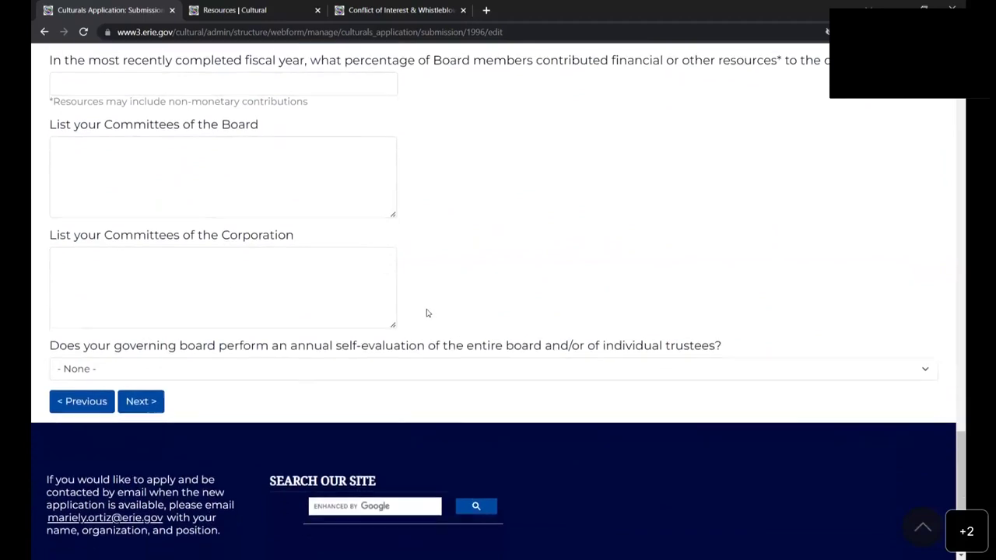
Open the Committees definitions link from the Resources page in a new tab.
click(350, 13)
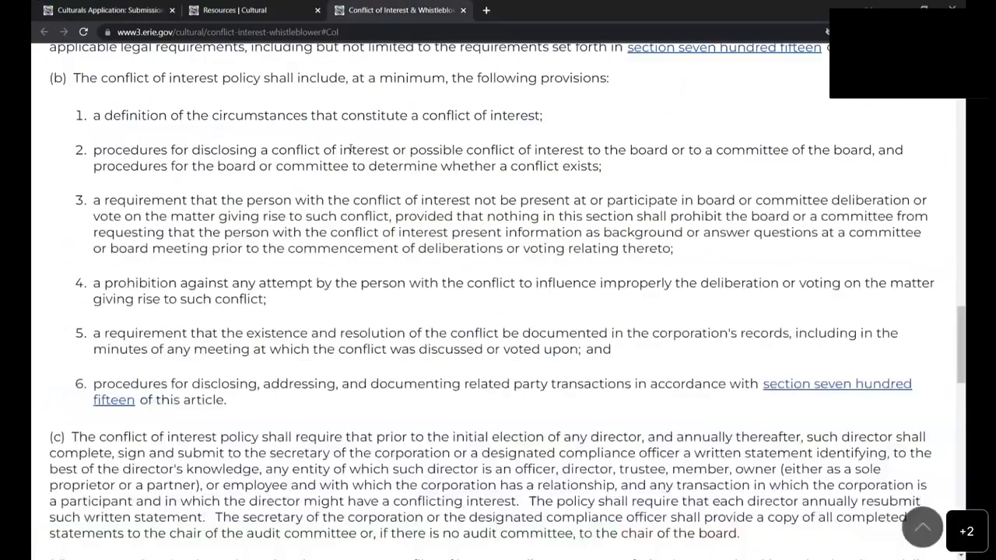
click(292, 11)
scroll(306, 285, up, 6)
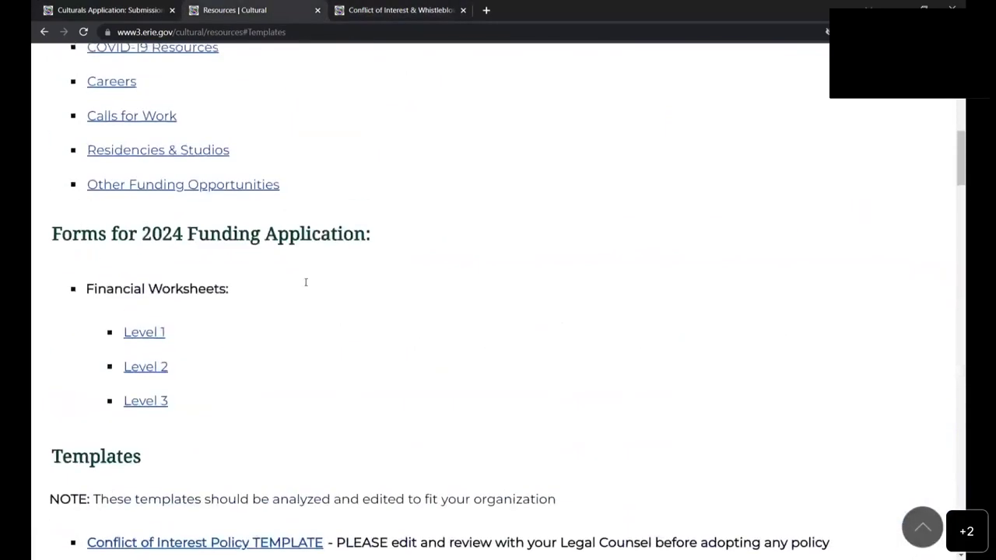
scroll(306, 284, down, 13)
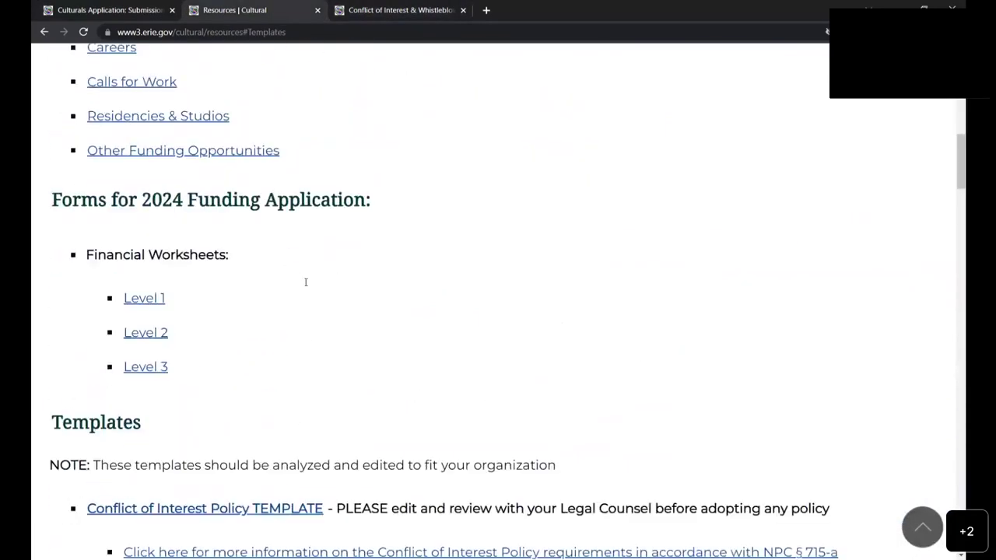
scroll(306, 285, down, 1)
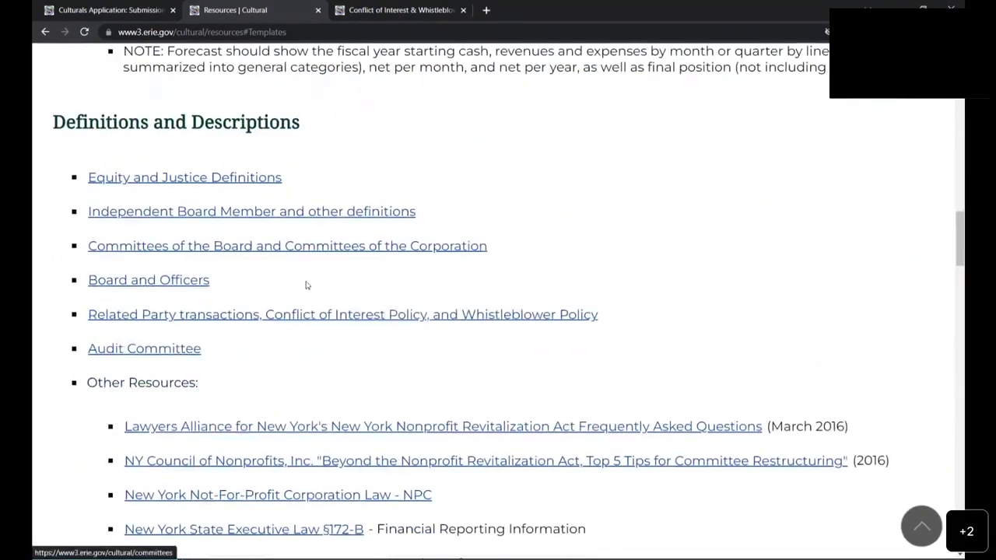
right_click(315, 238)
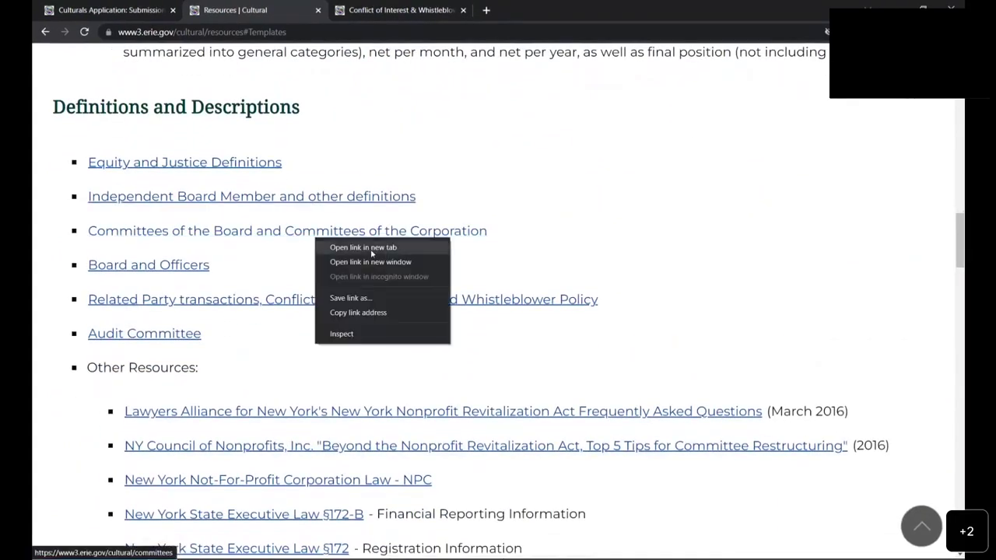
click(362, 247)
Review the Committees page, then return to the Culturals Application submission form.
key(ctrl+Tab)
scroll(242, 362, down, 8)
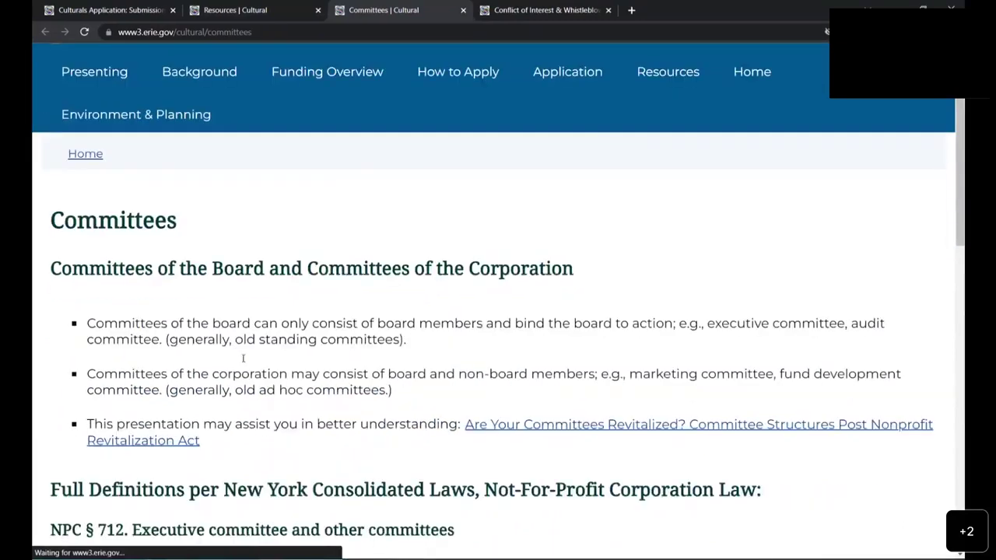
scroll(243, 358, down, 1)
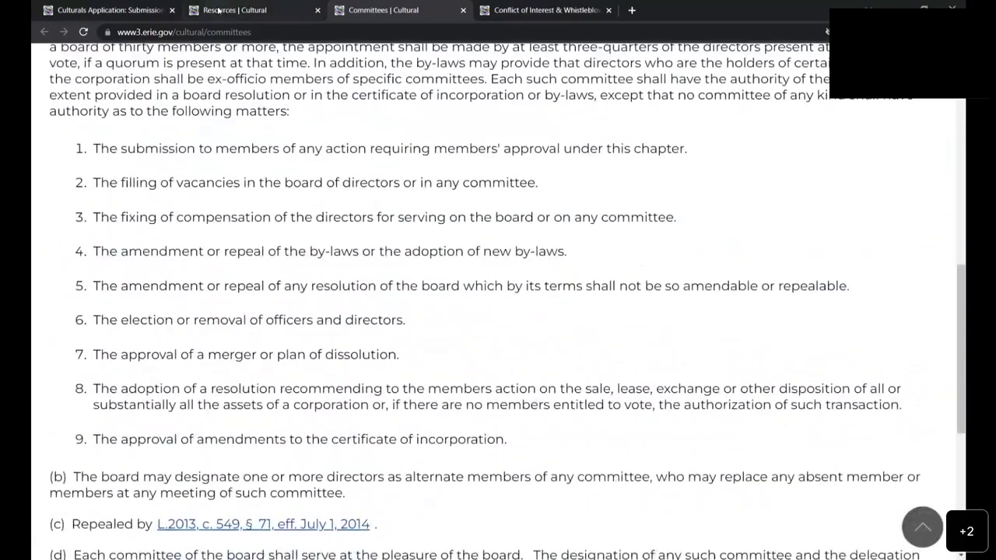
click(217, 10)
click(121, 12)
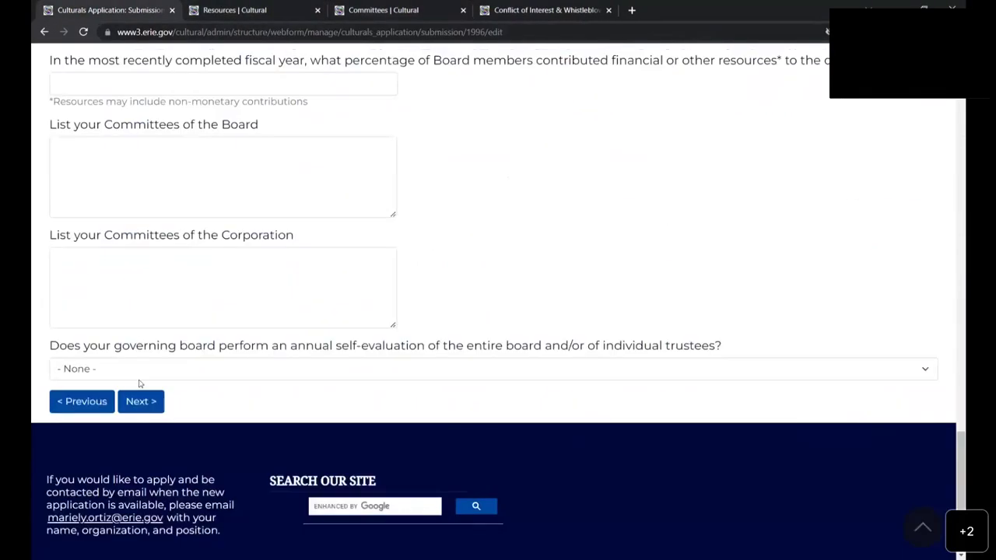
Advance to the Workforce page and review its questions.
click(144, 403)
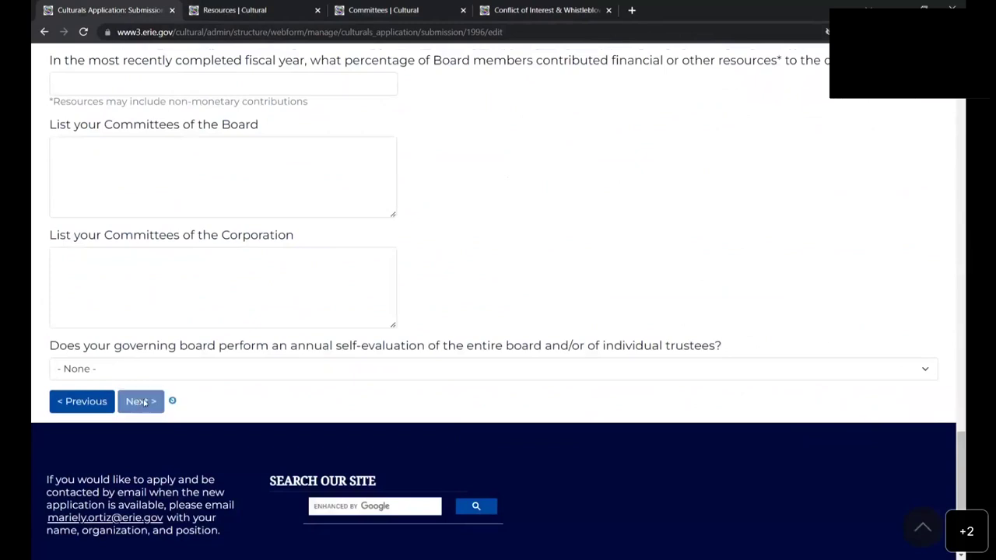
scroll(144, 399, up, 6)
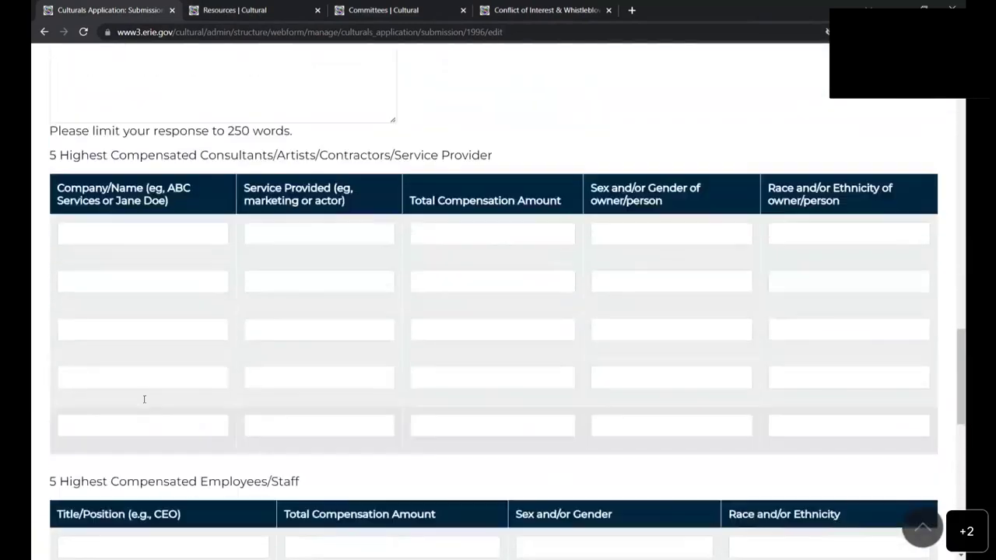
scroll(143, 399, up, 10)
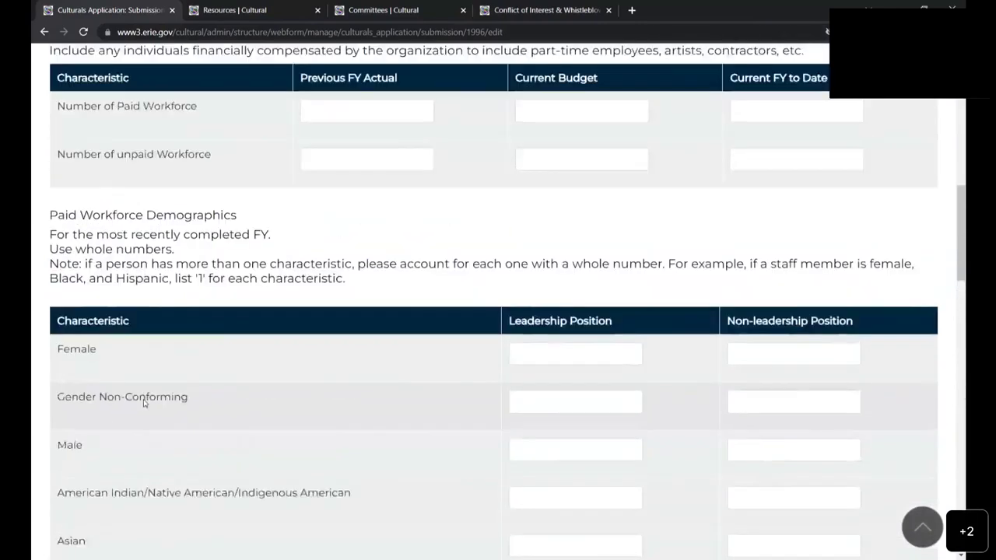
scroll(144, 403, up, 5)
scroll(144, 398, down, 3)
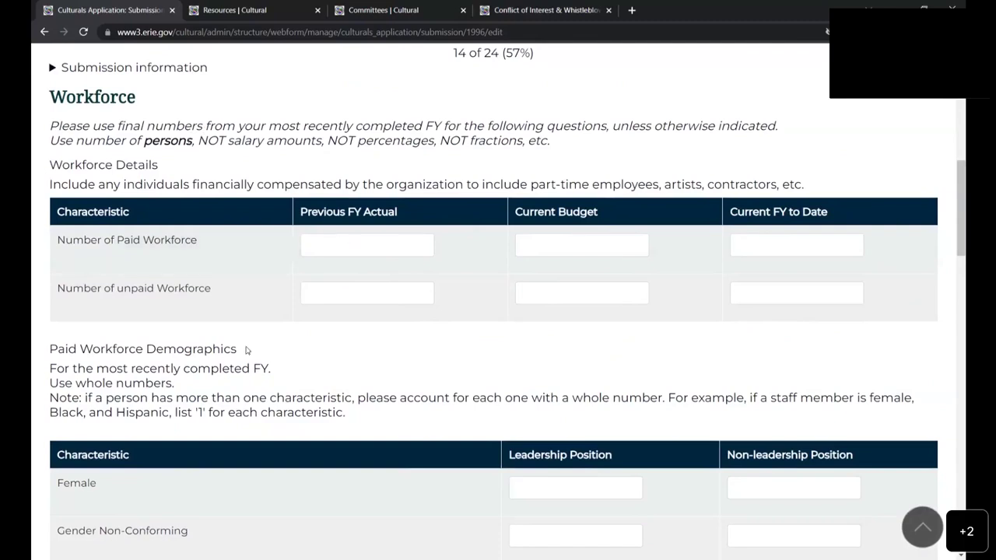
scroll(243, 348, down, 1)
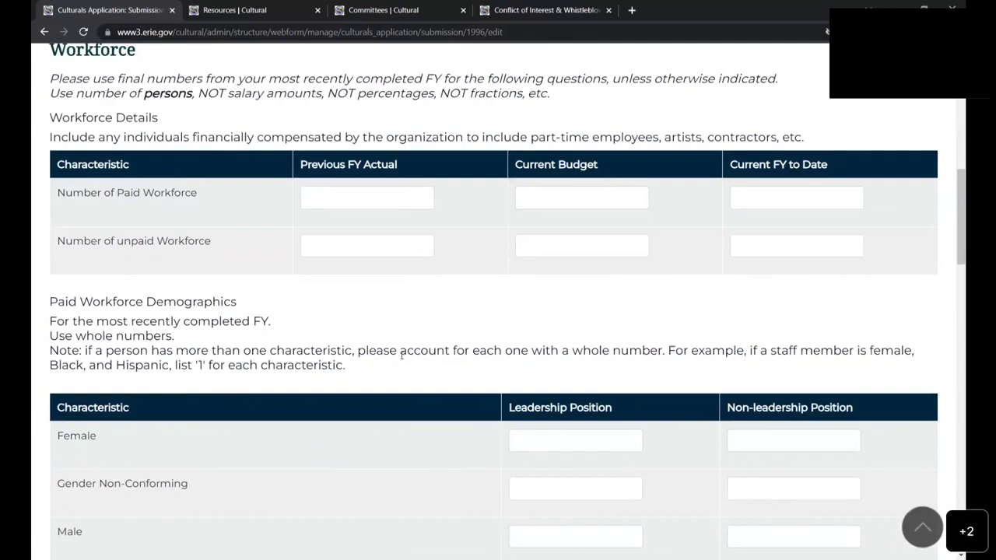
scroll(612, 169, up, 1)
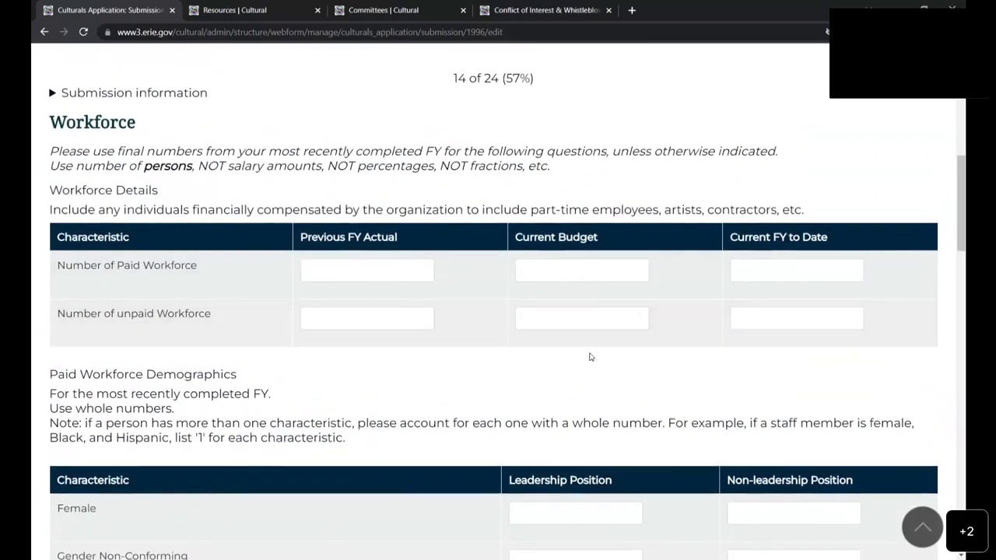
scroll(589, 357, down, 2)
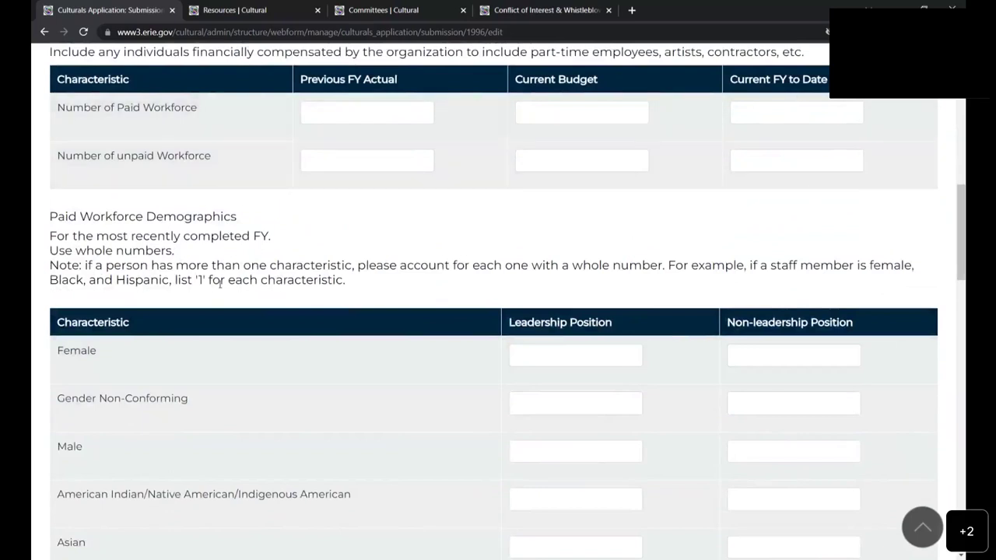
scroll(220, 285, down, 2)
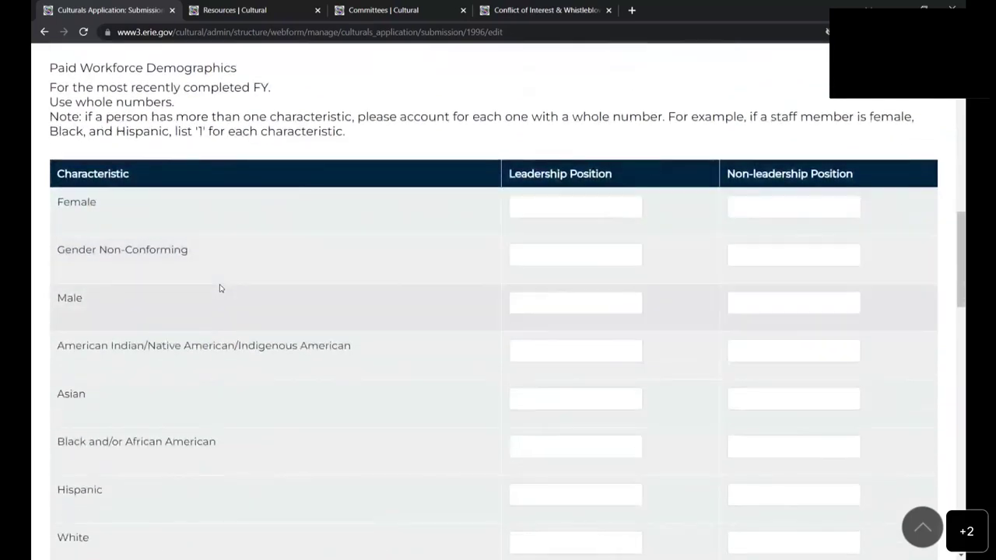
scroll(220, 288, down, 1)
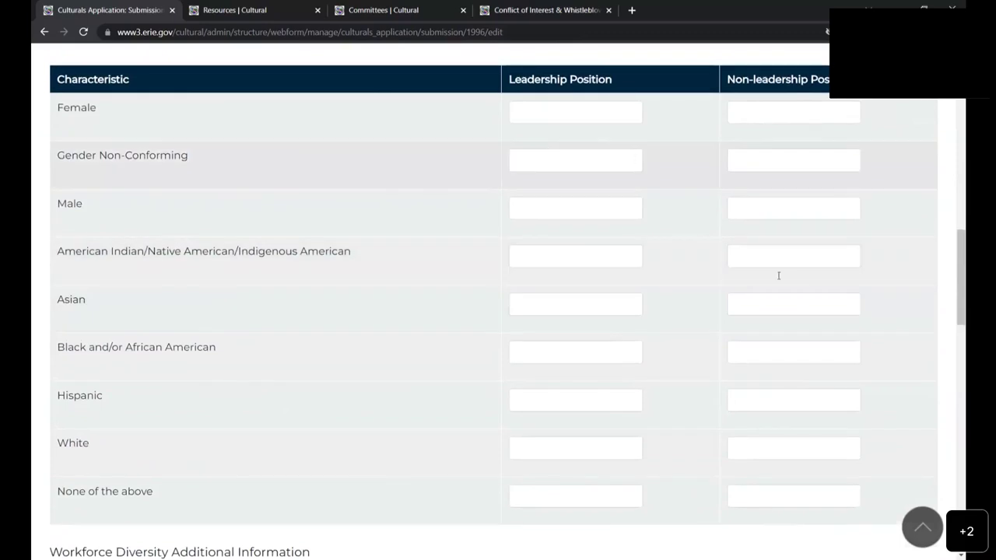
scroll(677, 471, down, 5)
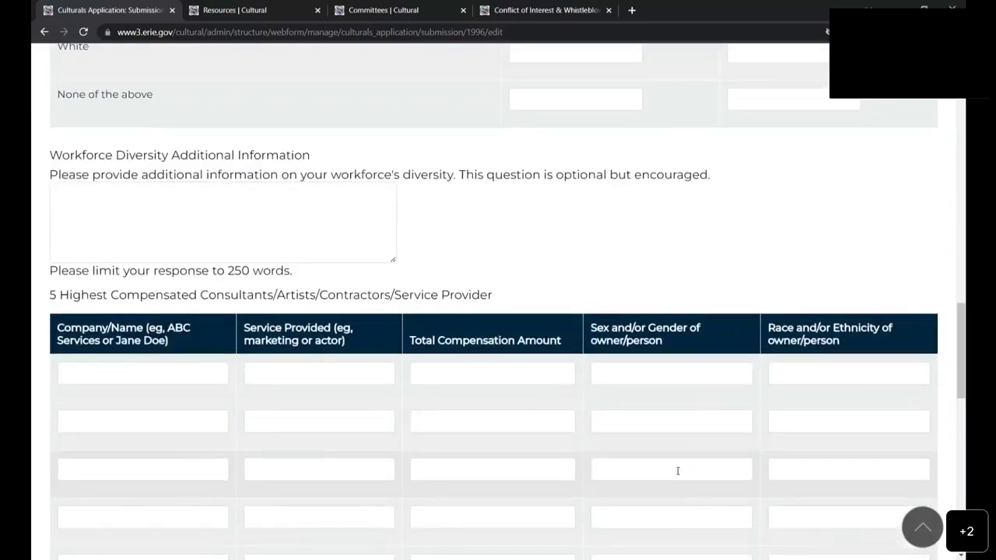
Focus the Workforce Diversity Additional Information box, then advance to Management, page 15 of 24.
click(288, 235)
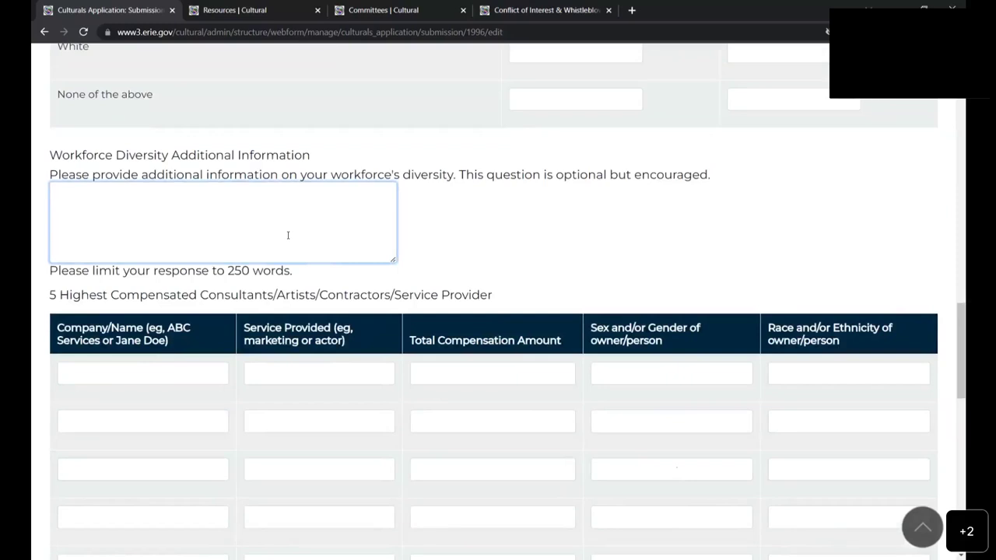
scroll(287, 235, down, 2)
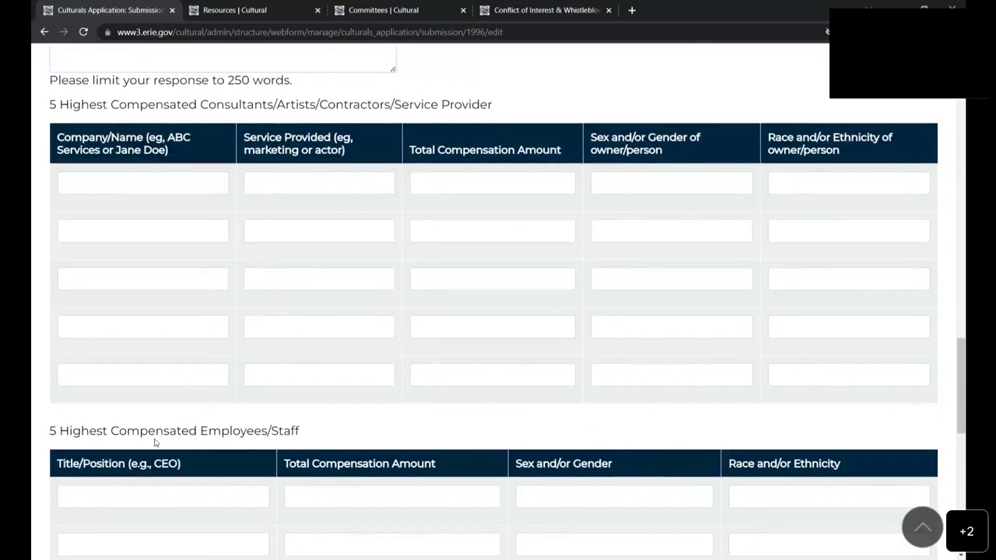
scroll(154, 442, down, 3)
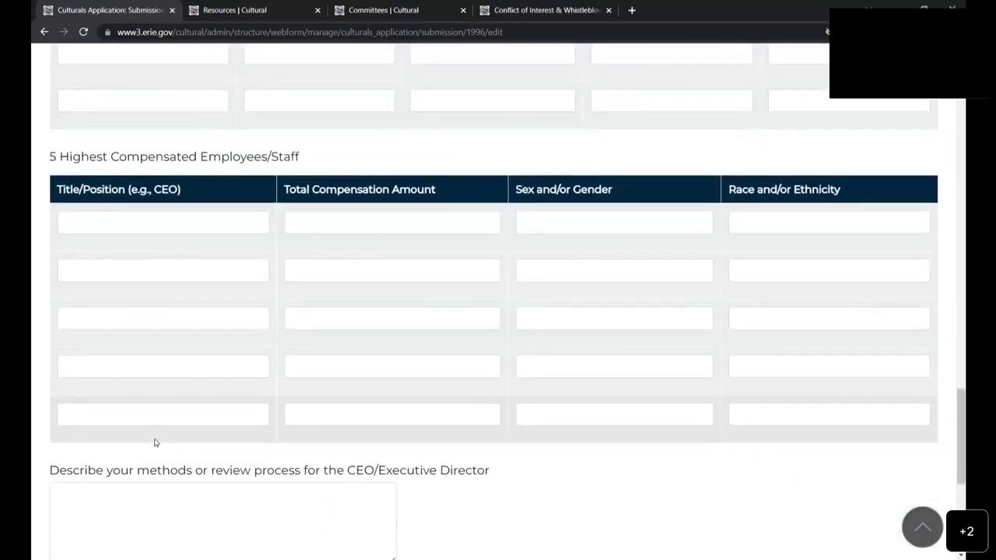
scroll(154, 442, down, 4)
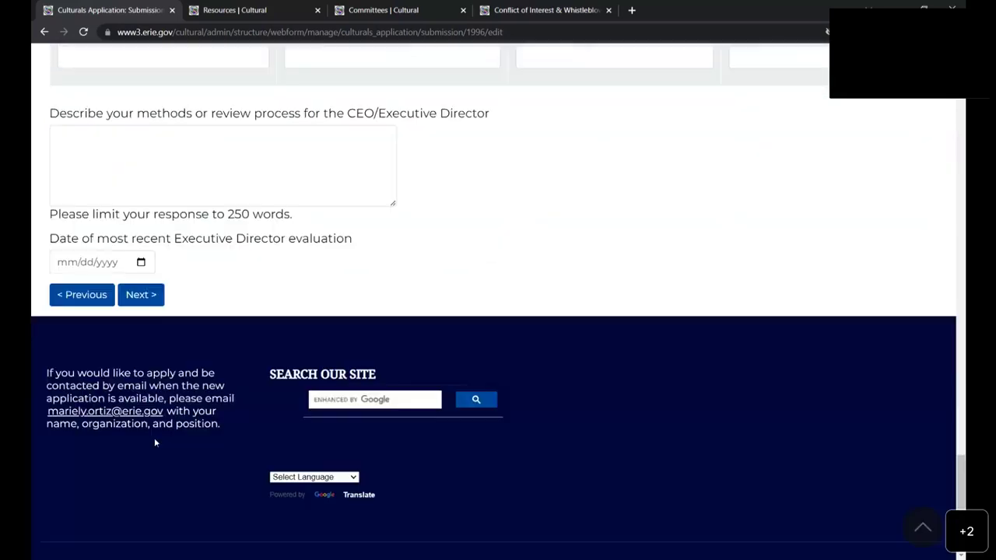
click(144, 298)
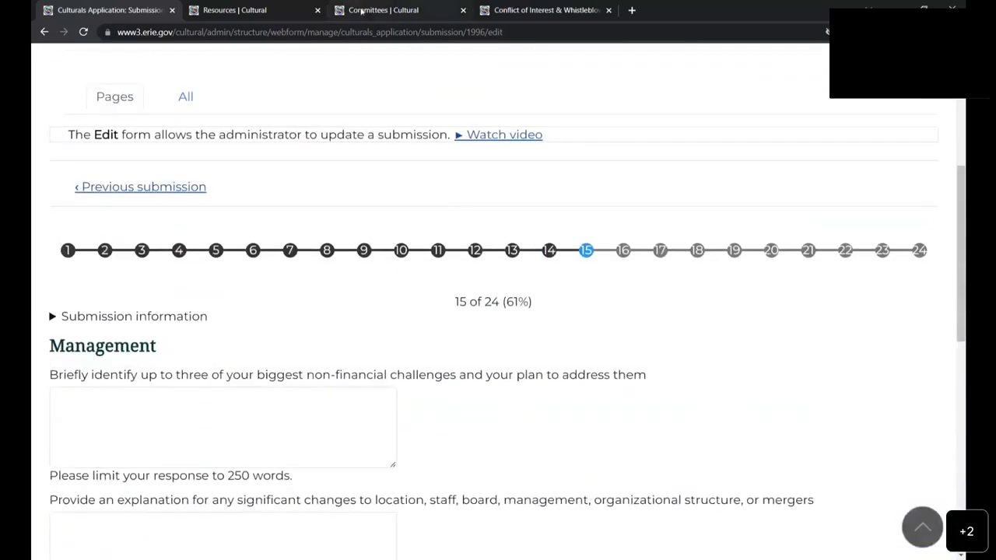
Browse the Resources page, briefly checking the Committees page before coming back.
click(269, 11)
scroll(304, 225, up, 1)
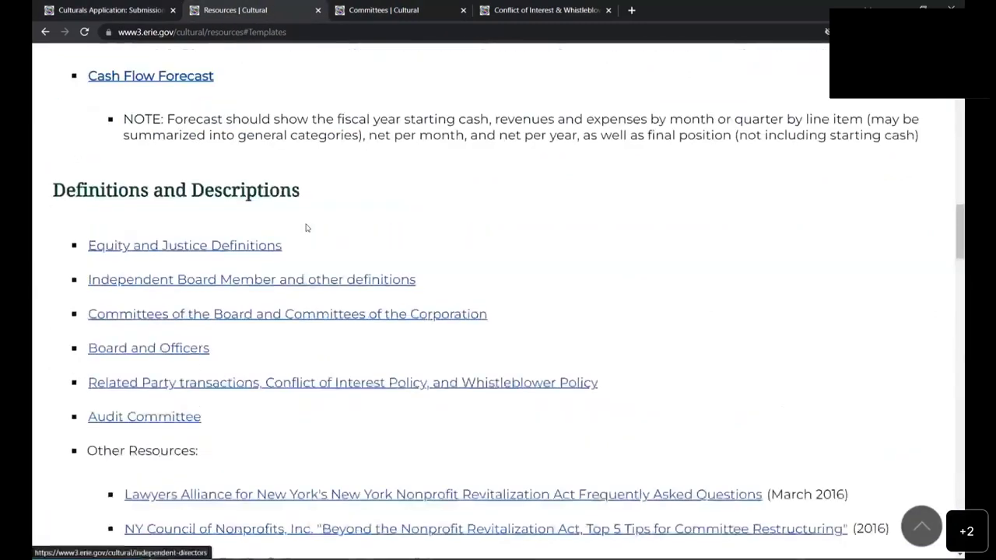
scroll(306, 227, down, 10)
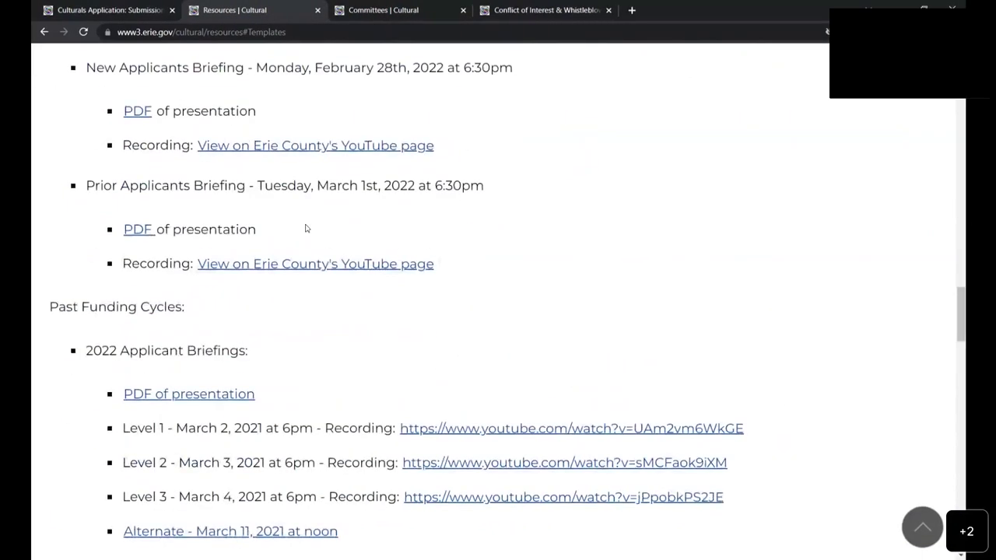
scroll(305, 227, down, 8)
scroll(306, 227, up, 11)
scroll(305, 229, up, 15)
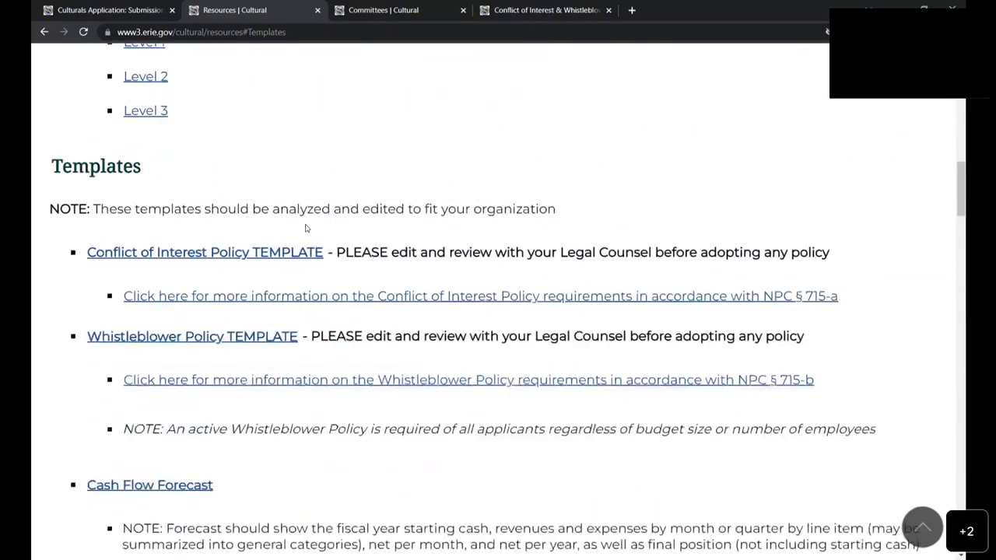
scroll(306, 227, up, 7)
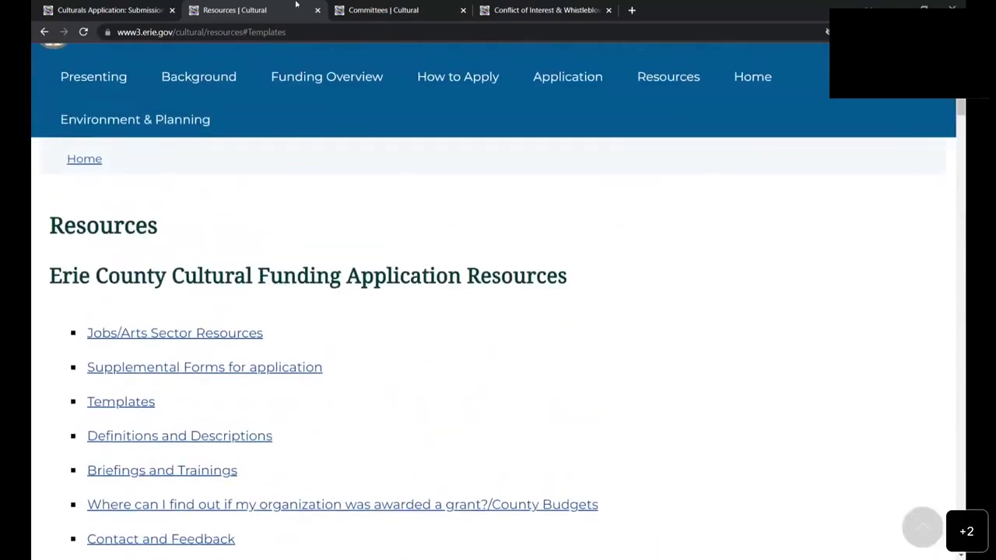
click(352, 11)
click(233, 10)
Download the Level 1 questions list, 2024-lv1-questions.docx, from the Application page.
click(546, 76)
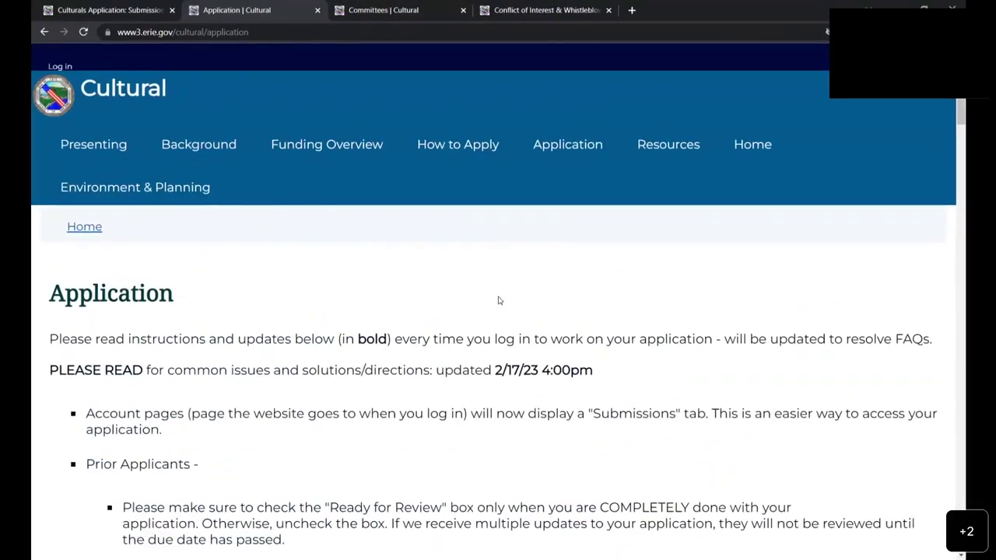
scroll(500, 300, down, 12)
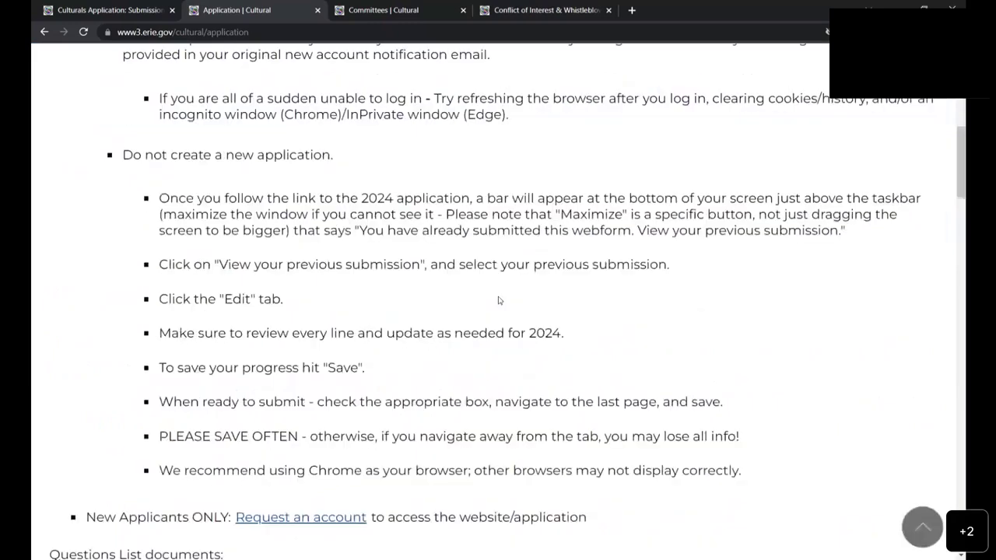
scroll(500, 300, up, 1)
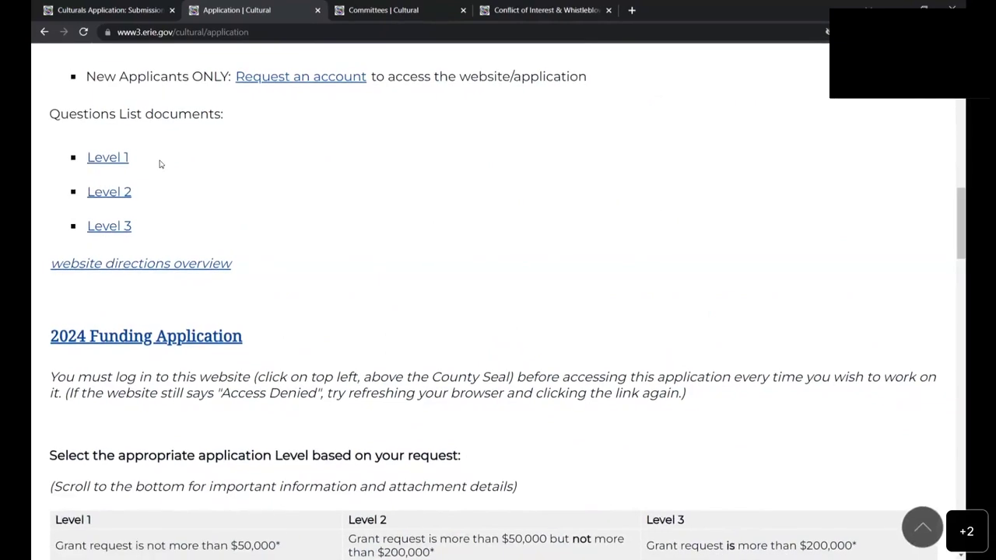
click(109, 158)
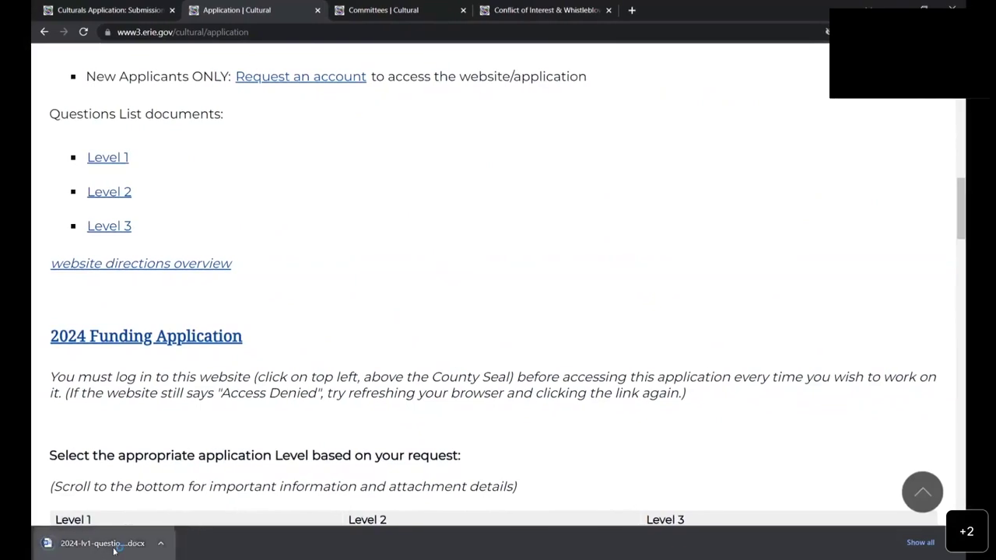
click(114, 549)
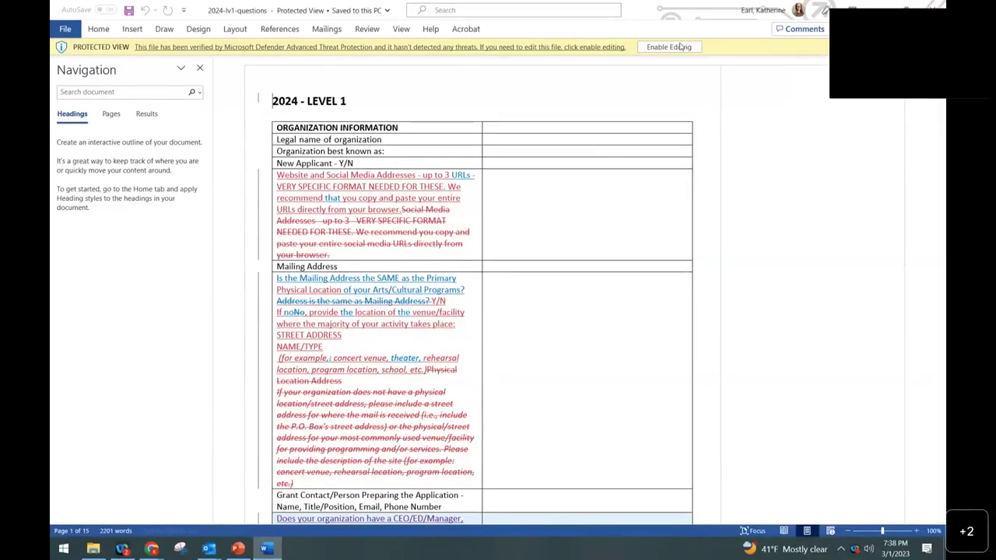
click(670, 47)
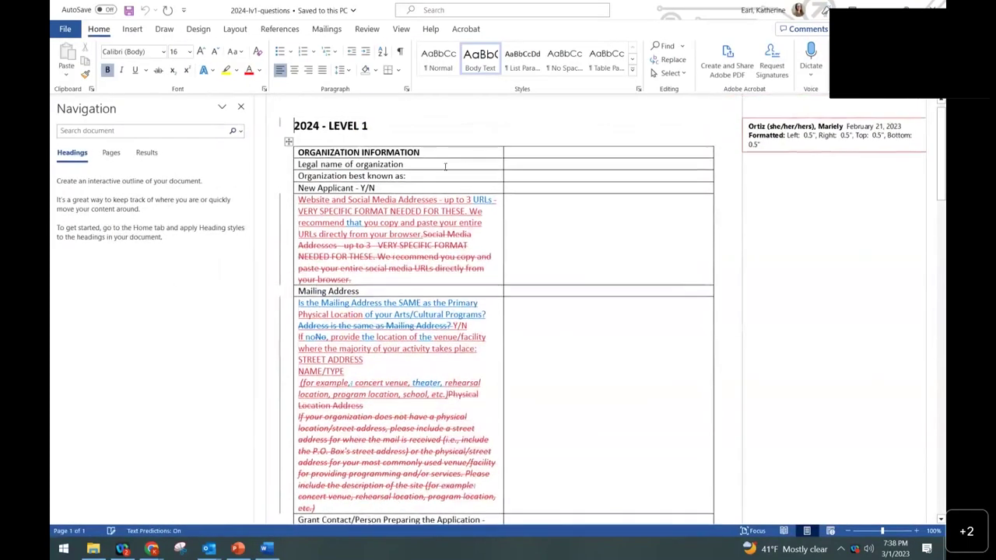
click(367, 28)
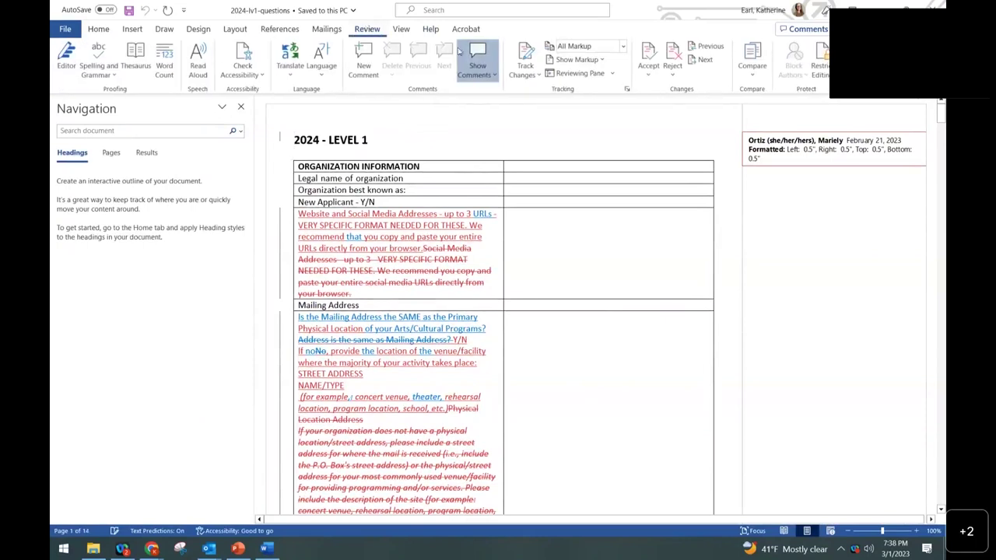
click(622, 46)
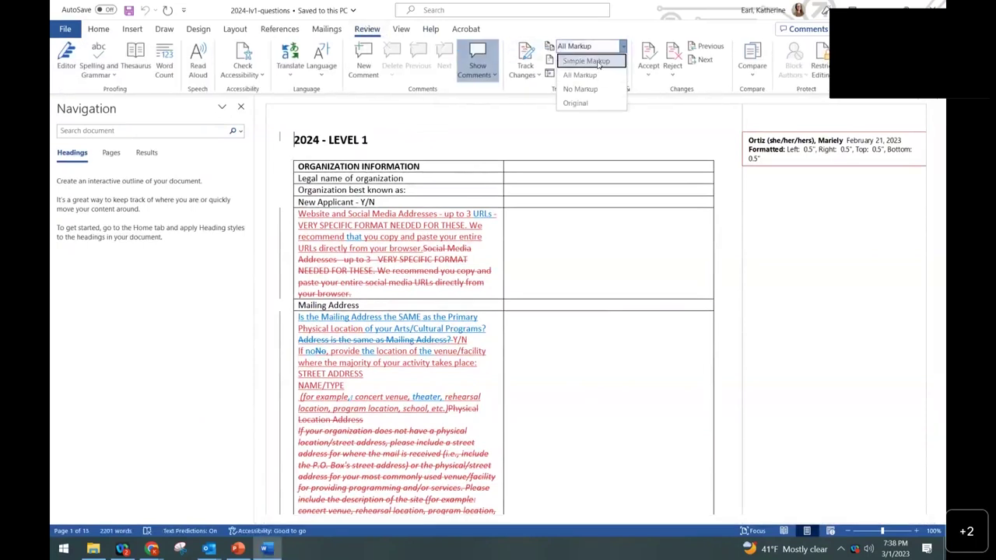
click(588, 90)
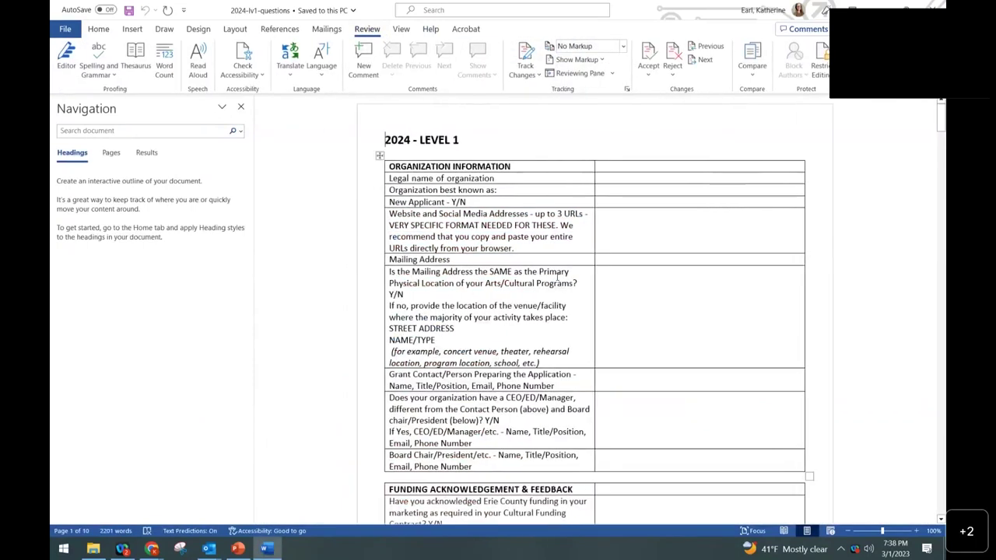
scroll(557, 276, down, 15)
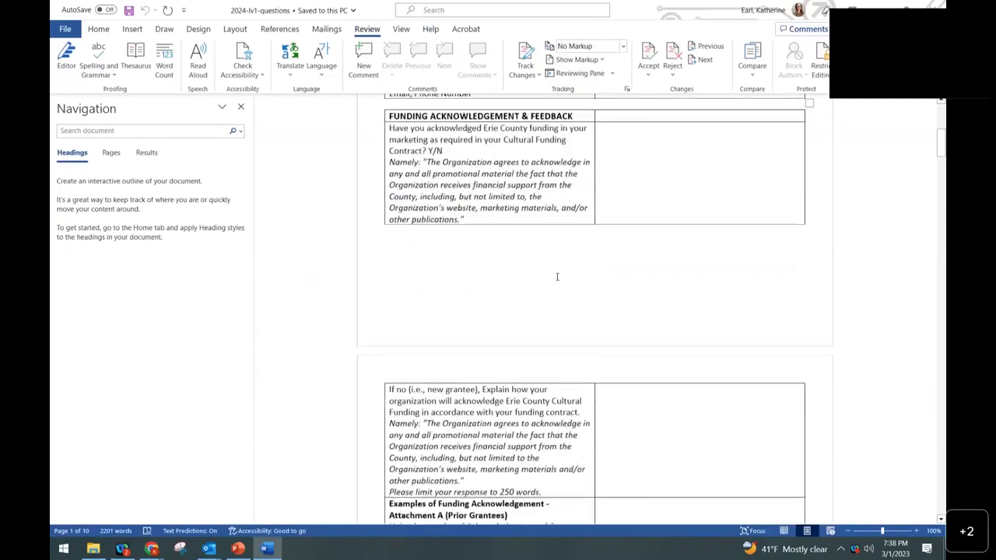
scroll(557, 276, down, 15)
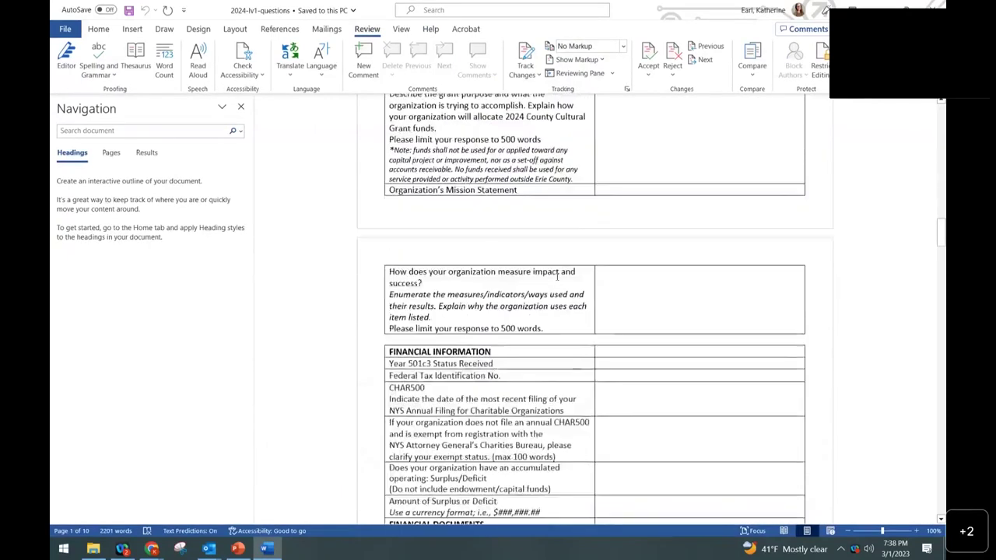
scroll(557, 276, down, 15)
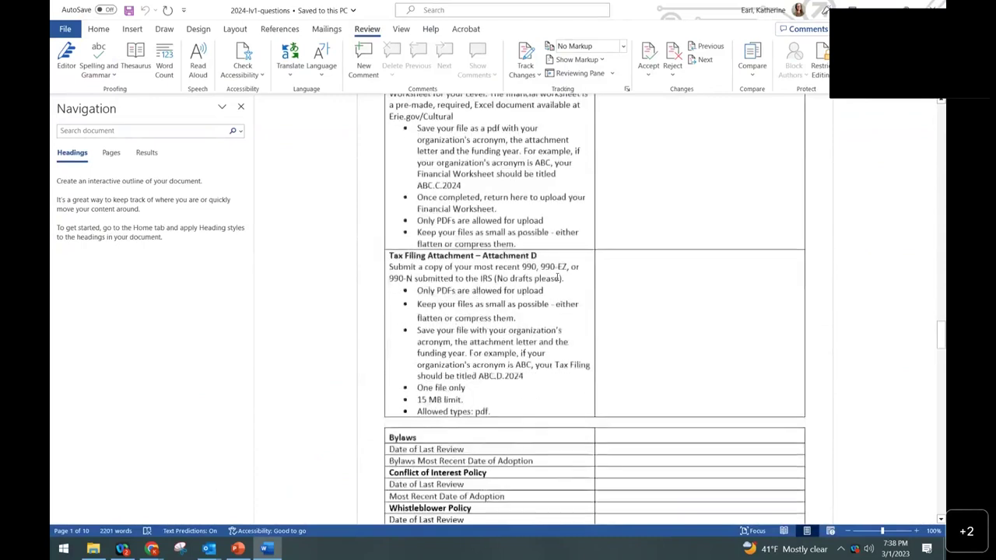
scroll(557, 276, down, 15)
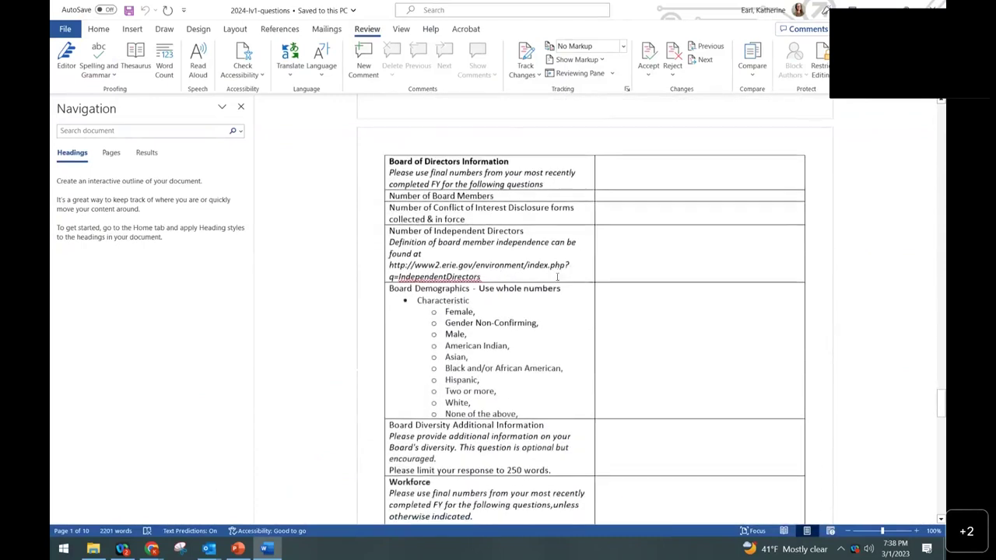
scroll(557, 276, down, 15)
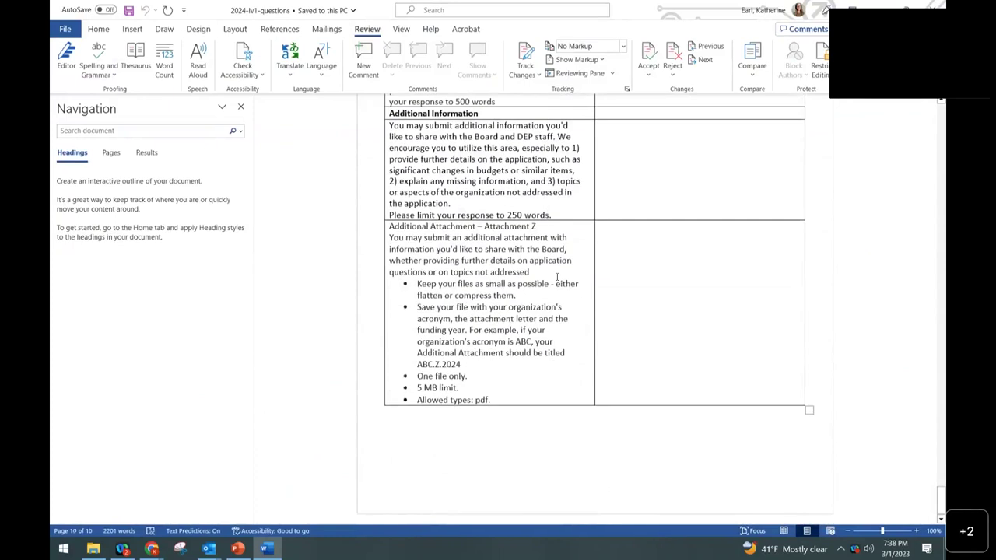
scroll(556, 276, up, 10)
scroll(556, 276, up, 10)
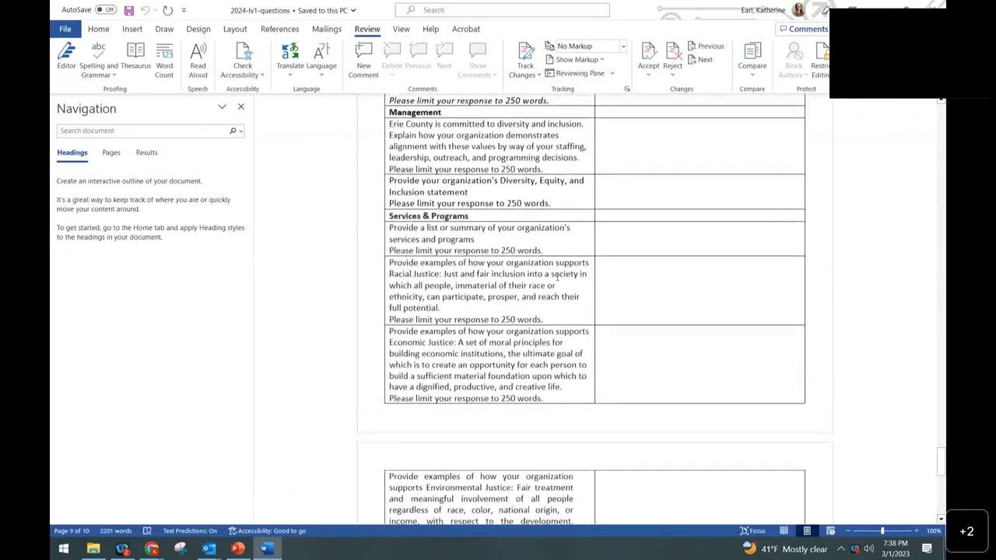
scroll(557, 276, up, 8)
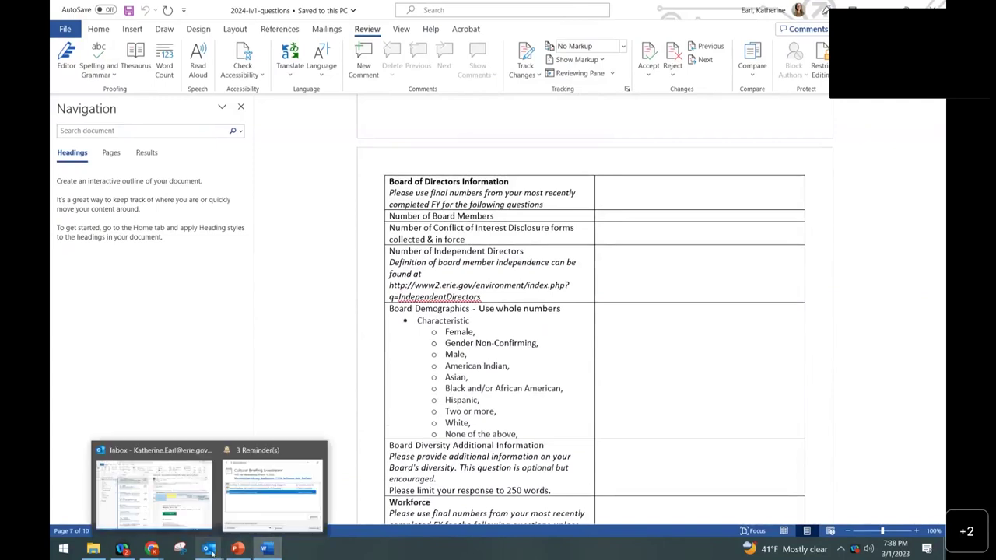
mouse_move(152, 548)
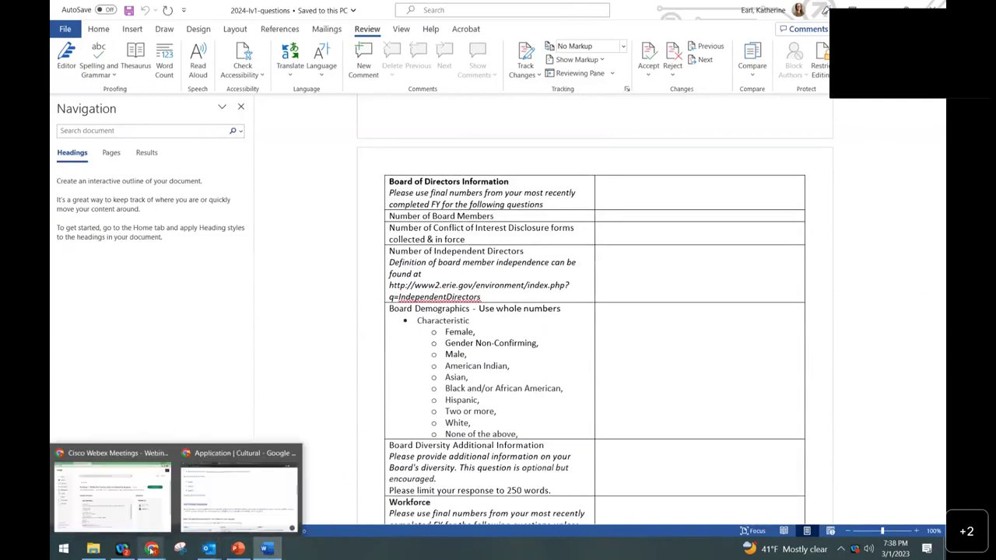
Return to the Culturals Application: Submission form and move from Management to Strategic Plan (16 of 24).
click(204, 517)
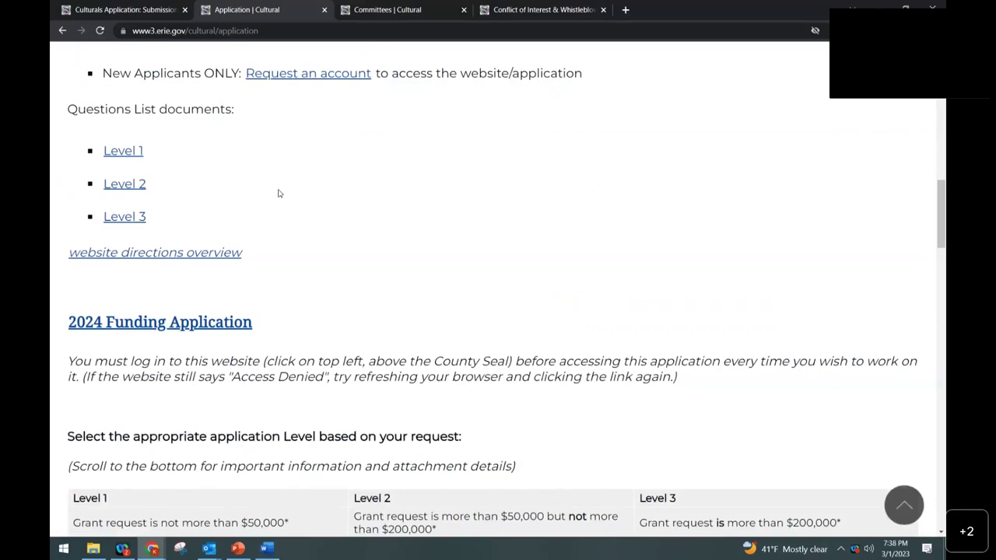
click(135, 11)
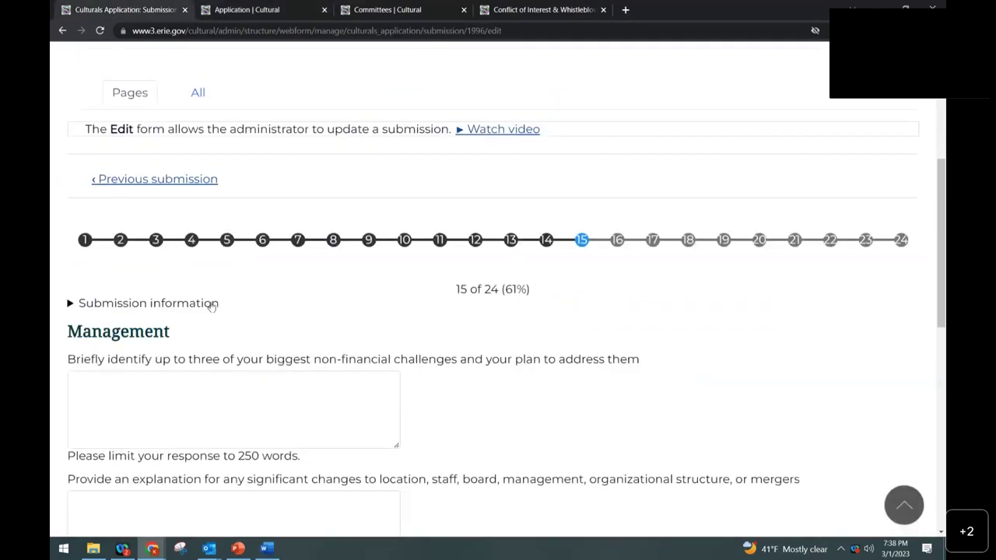
scroll(210, 305, down, 4)
scroll(210, 306, down, 2)
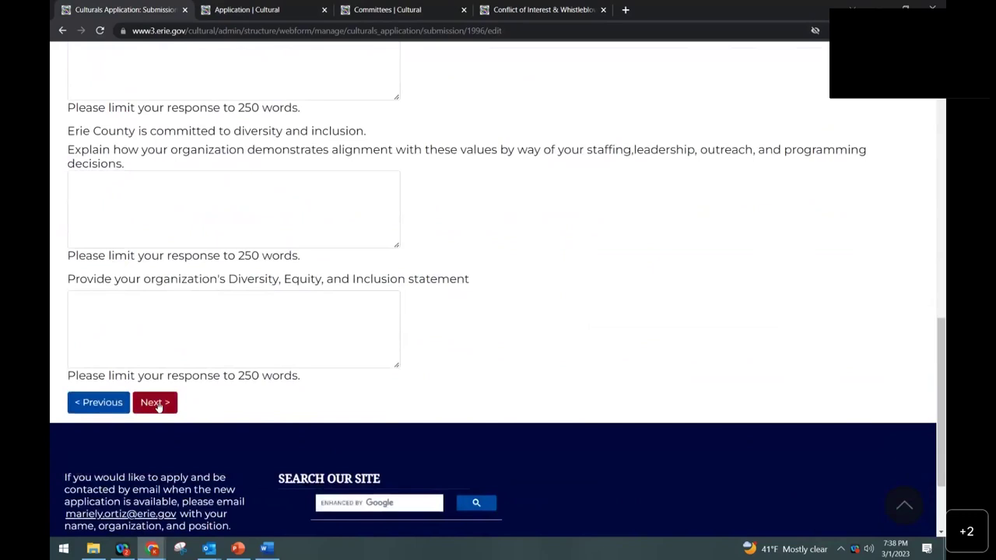
click(156, 405)
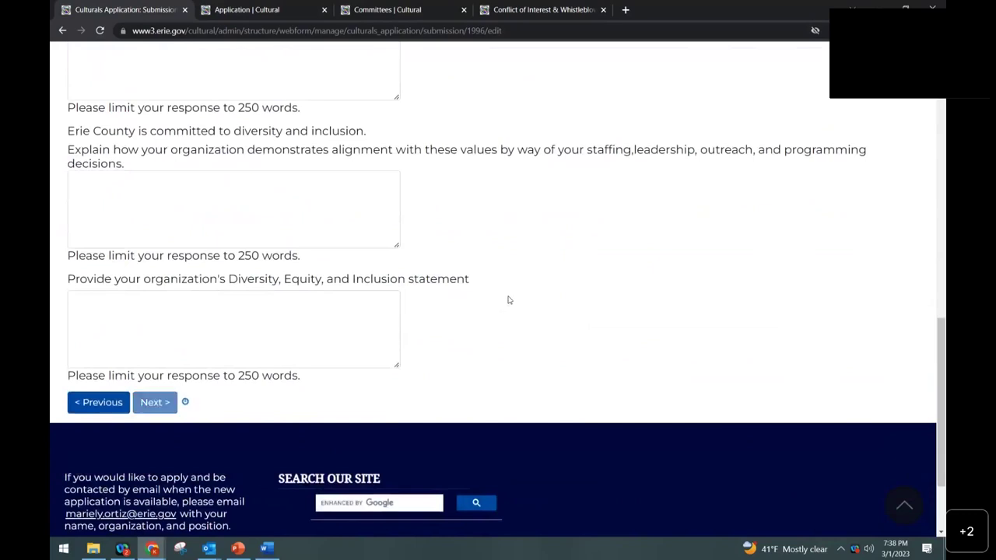
scroll(507, 300, up, 2)
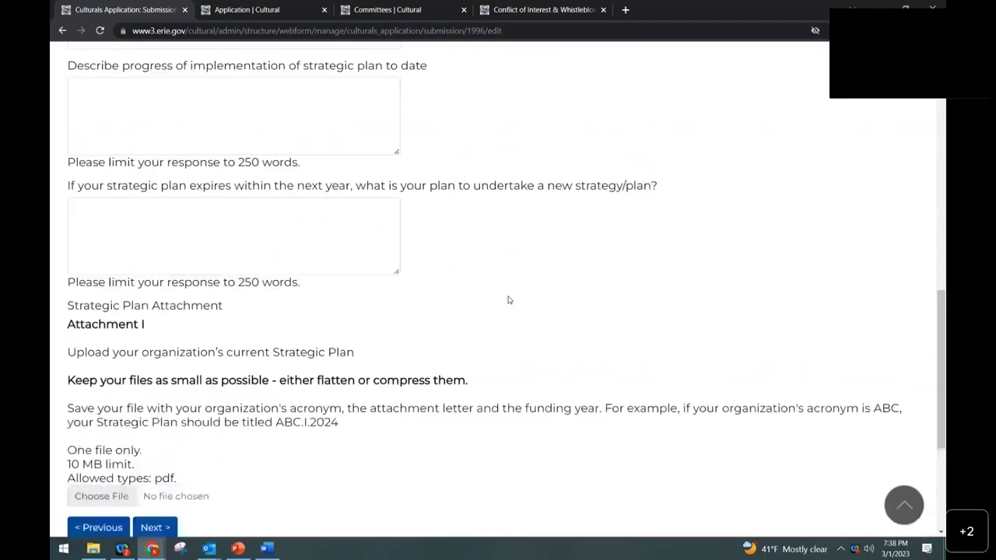
scroll(507, 299, up, 3)
scroll(508, 300, down, 2)
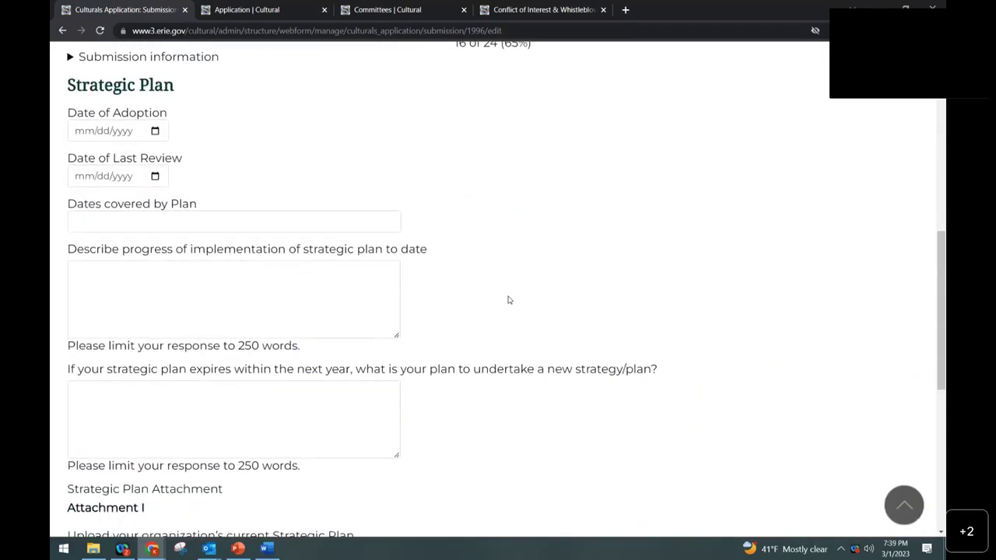
scroll(509, 300, down, 2)
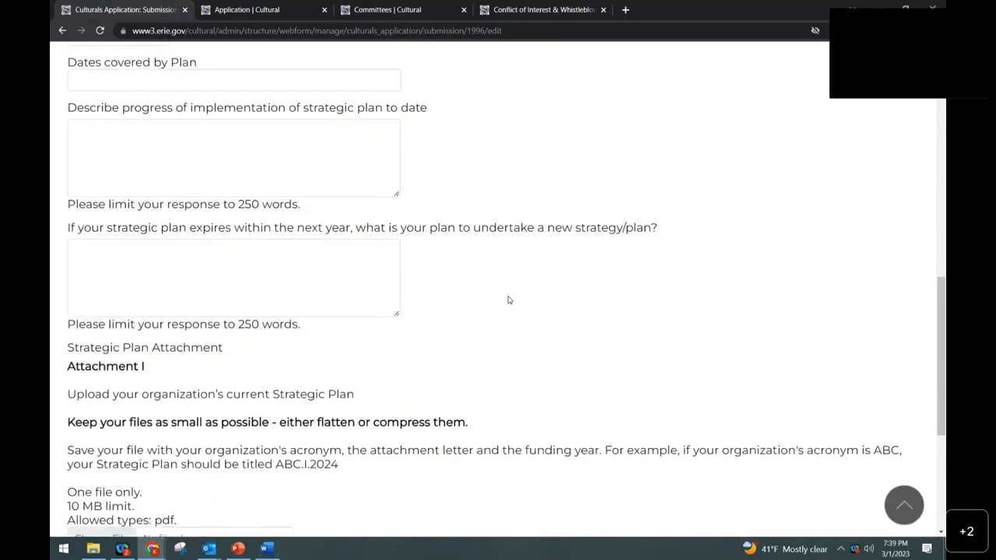
scroll(508, 299, down, 3)
Submit the Strategic Plan page, review Services & Programs, and advance to the program attendance table page.
click(155, 365)
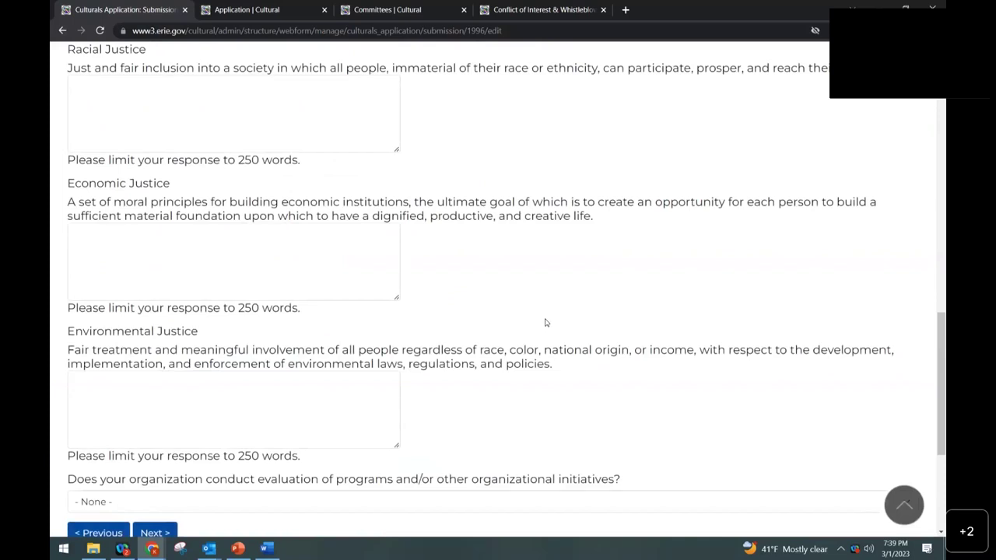
scroll(545, 323, up, 6)
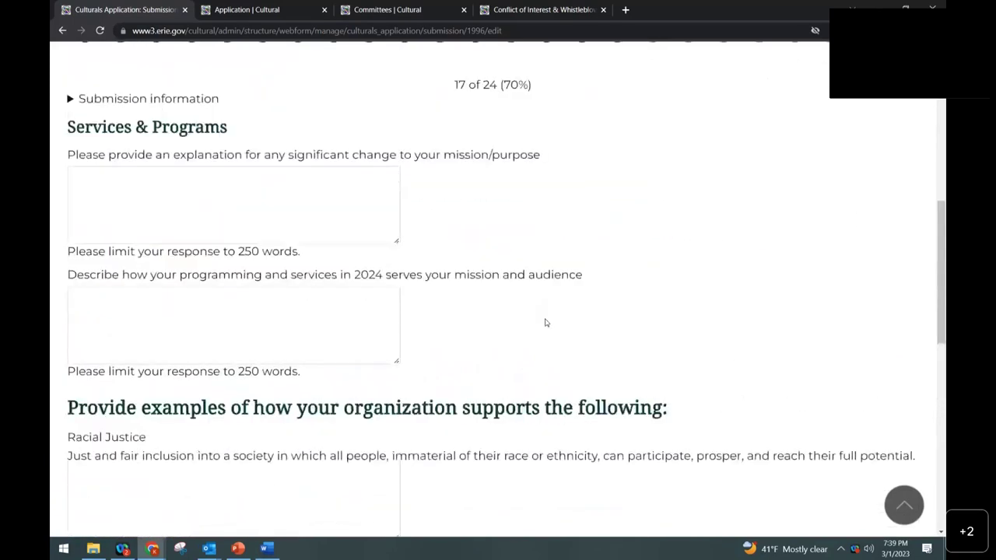
scroll(545, 323, down, 2)
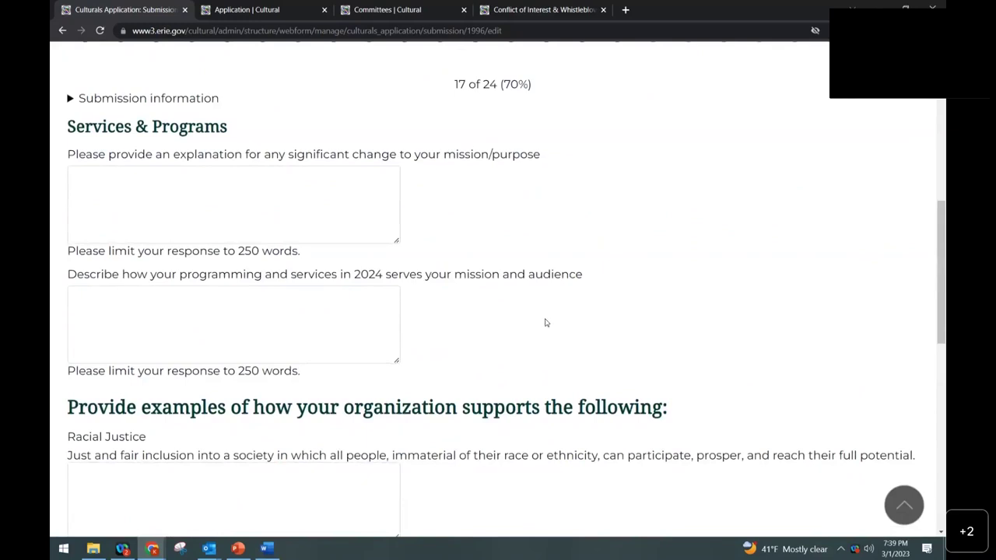
scroll(545, 323, up, 1)
scroll(545, 322, down, 1)
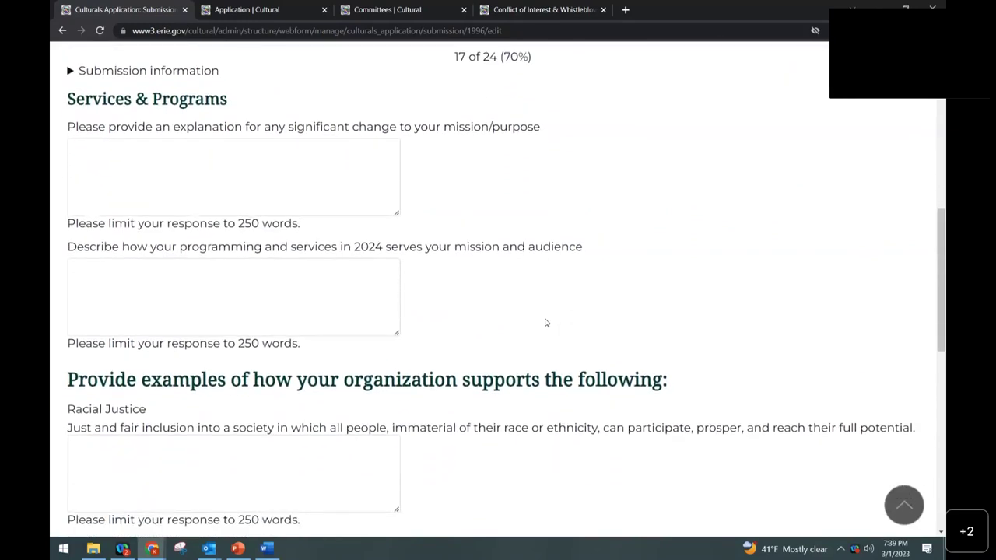
scroll(545, 322, down, 3)
scroll(546, 319, down, 3)
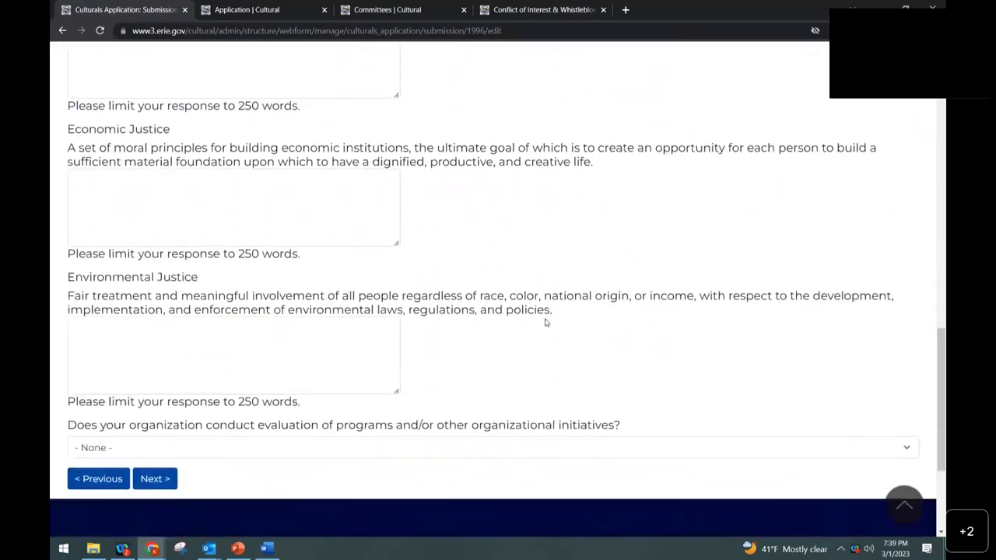
scroll(545, 323, down, 1)
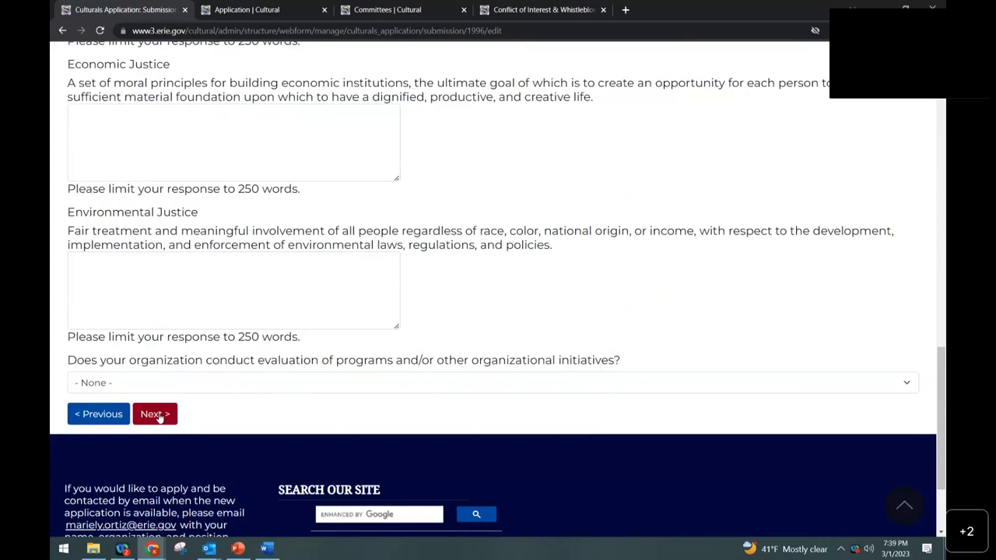
click(158, 416)
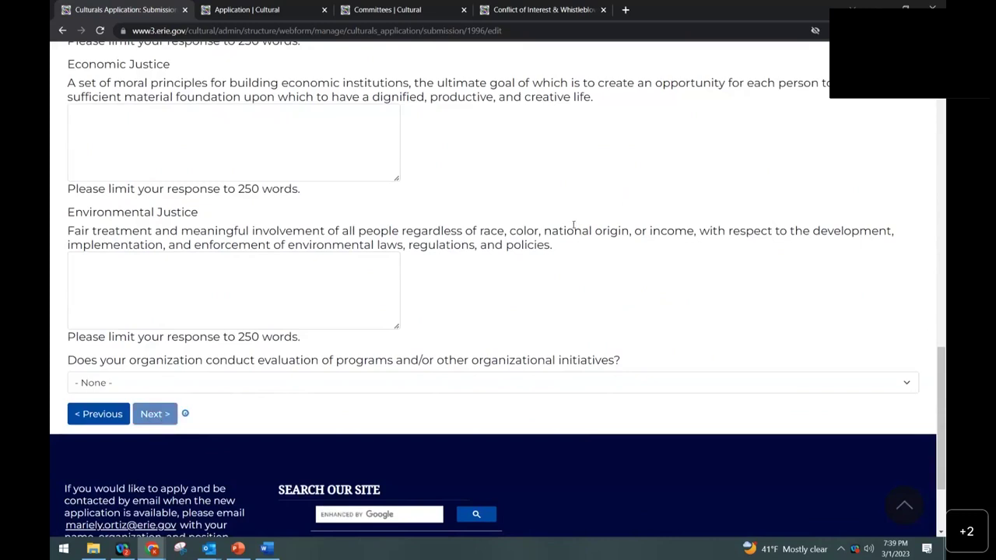
Advance through the Audience & Community page to the organization Profile page.
scroll(573, 228, up, 3)
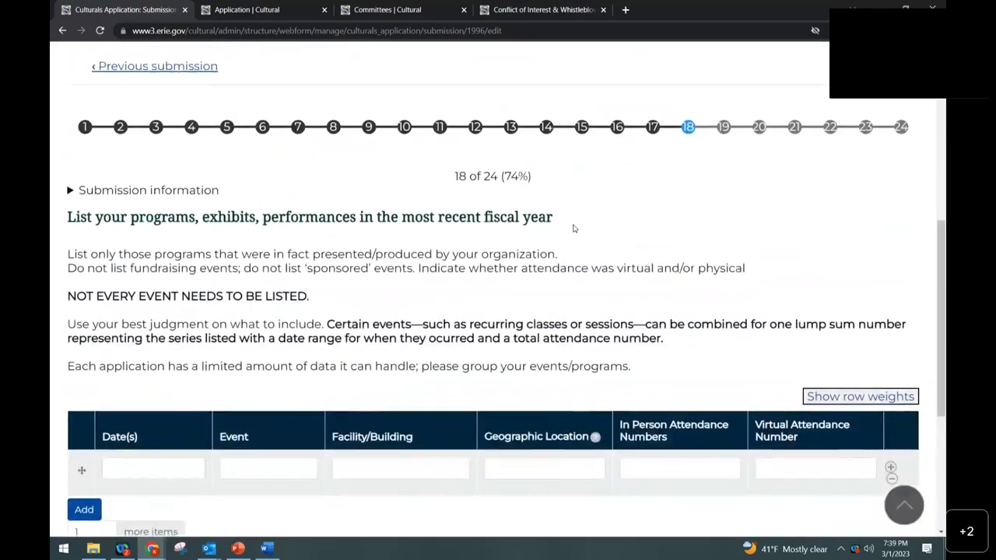
scroll(573, 228, down, 2)
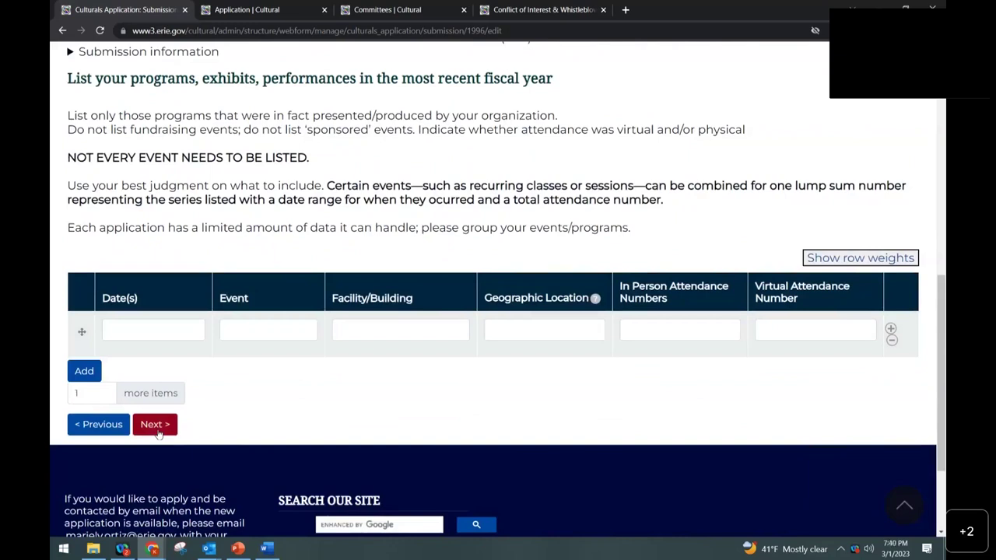
click(155, 426)
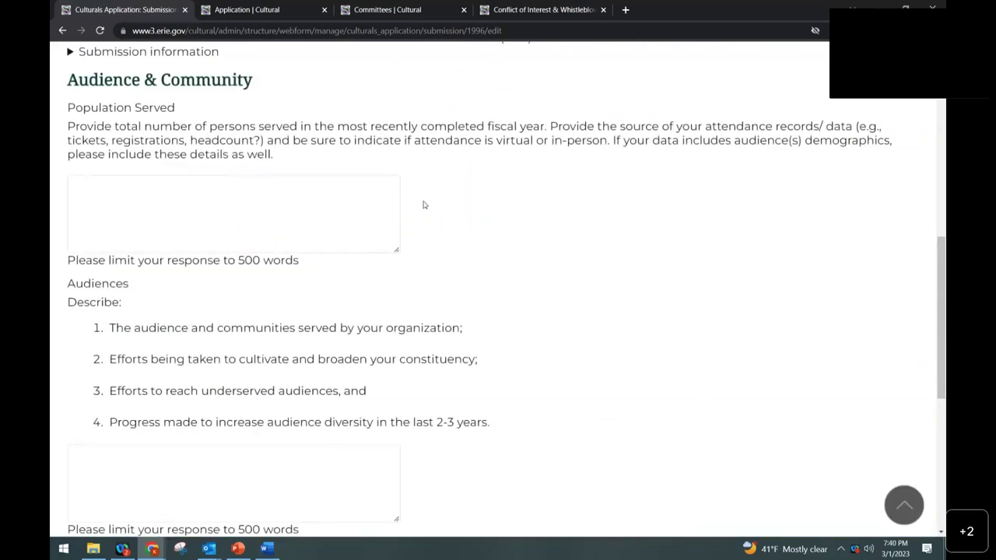
scroll(421, 209, down, 1)
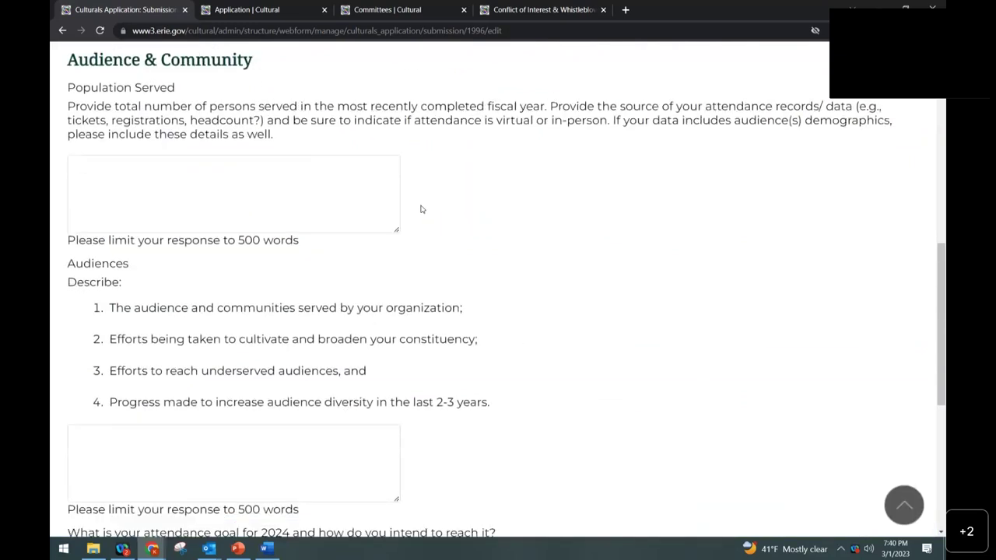
scroll(422, 209, up, 1)
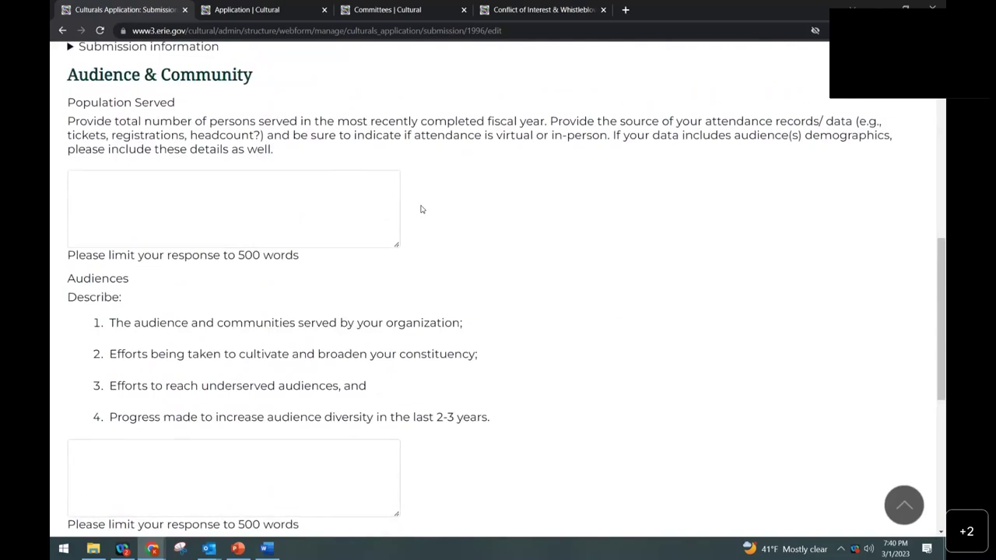
scroll(422, 209, down, 3)
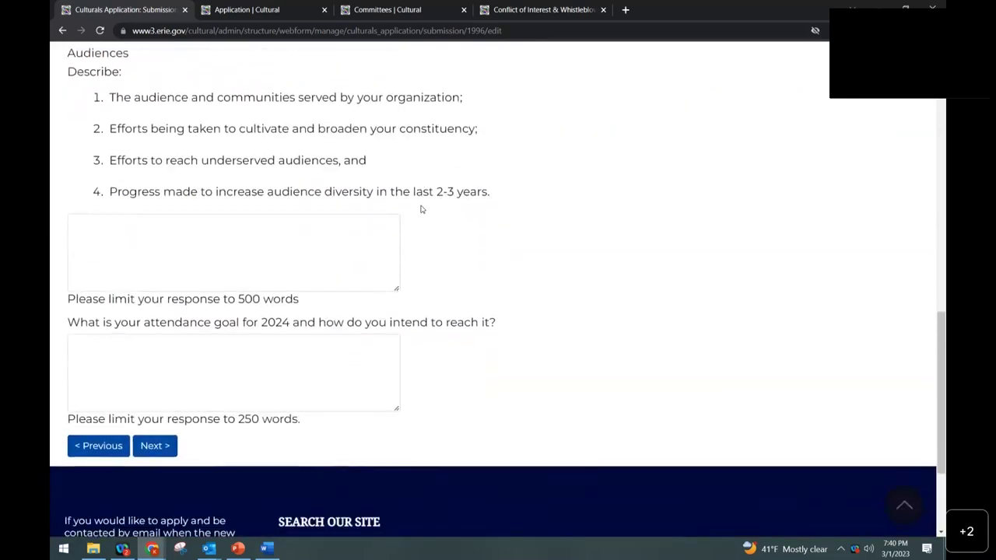
click(155, 449)
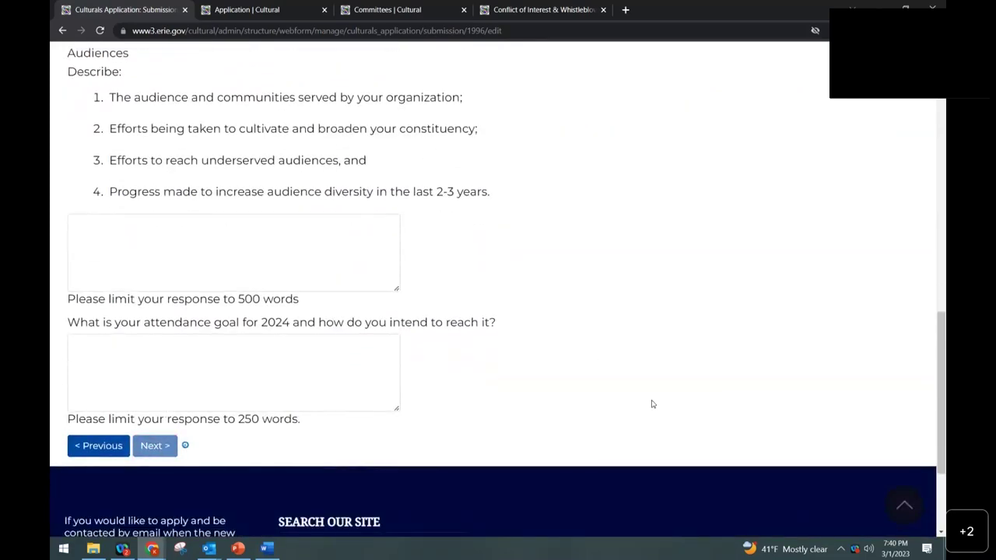
Move past Profile to Additional Information and focus its 'Provide additional information' box.
scroll(651, 403, up, 5)
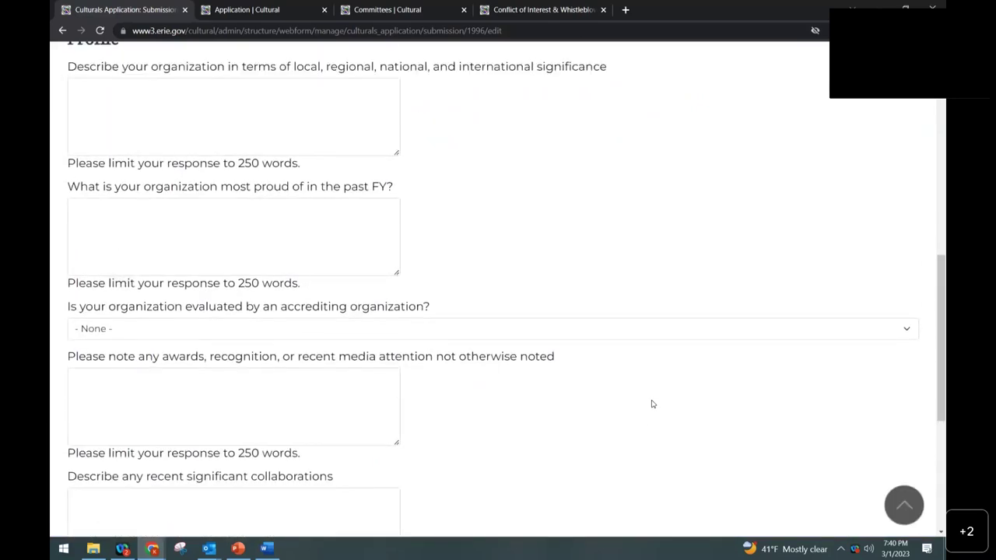
scroll(652, 404, down, 2)
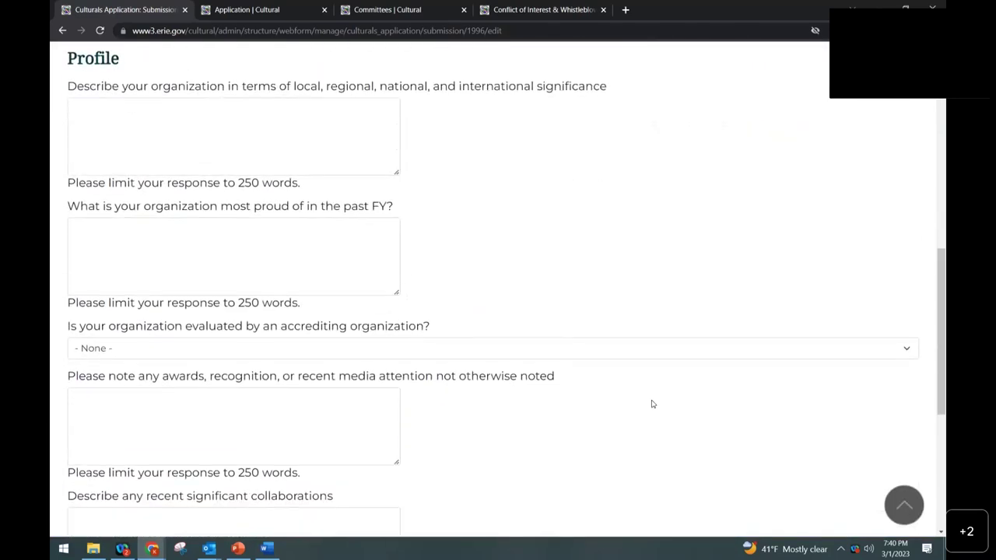
scroll(651, 404, down, 1)
scroll(651, 403, down, 3)
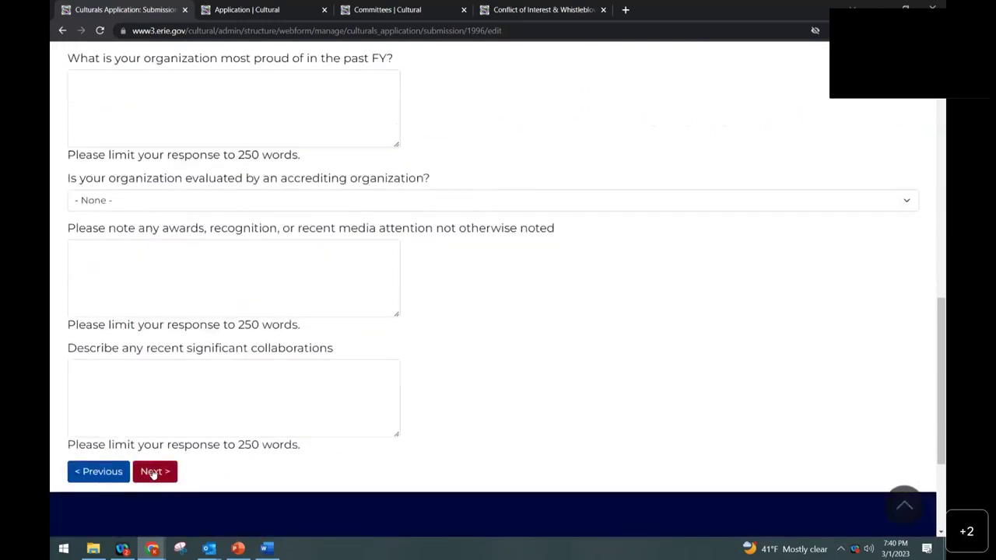
click(153, 472)
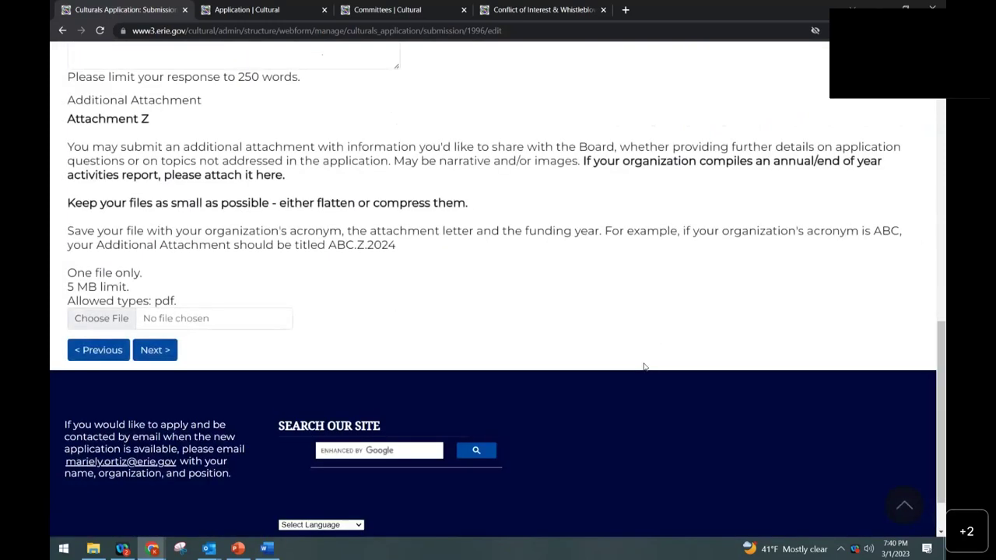
scroll(644, 364, up, 4)
scroll(643, 363, down, 1)
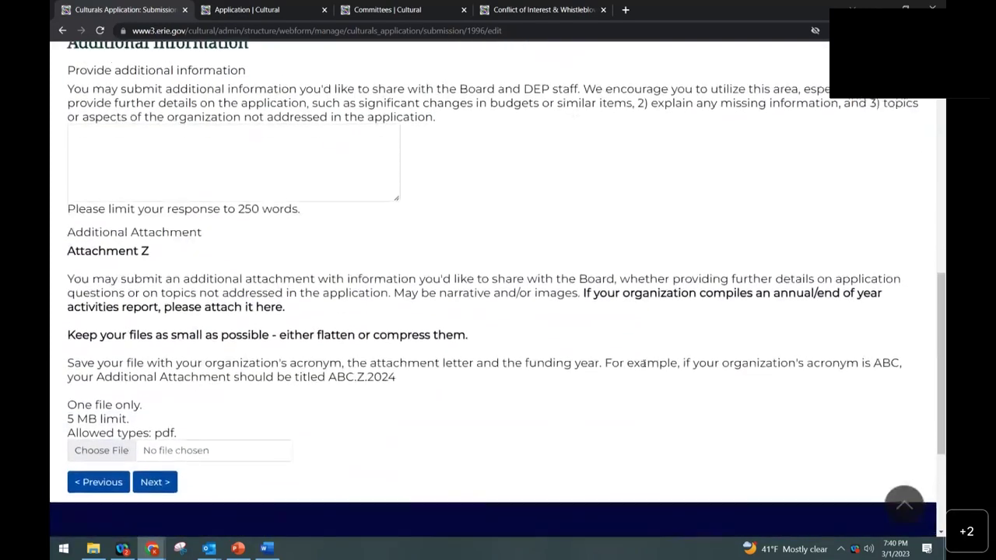
scroll(645, 363, up, 1)
click(242, 165)
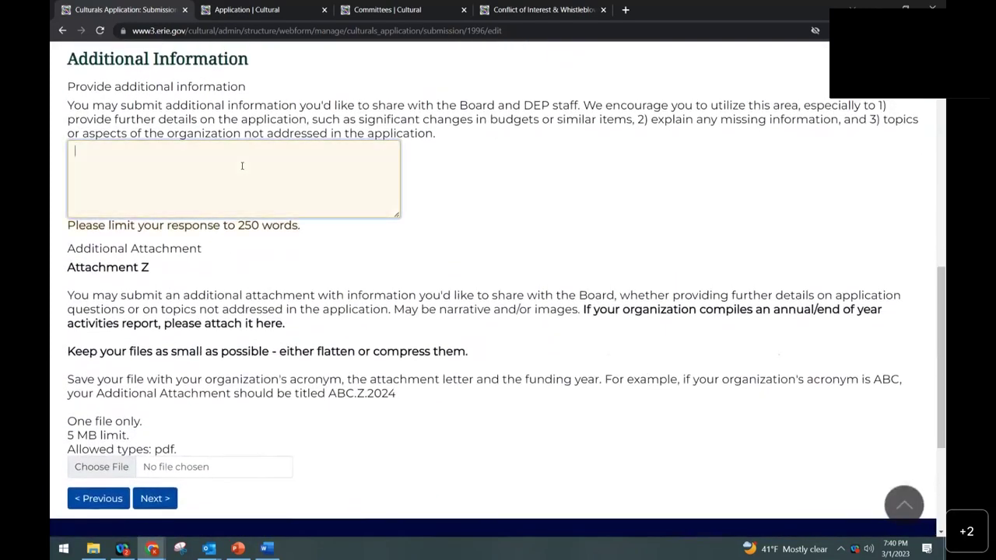
click(151, 500)
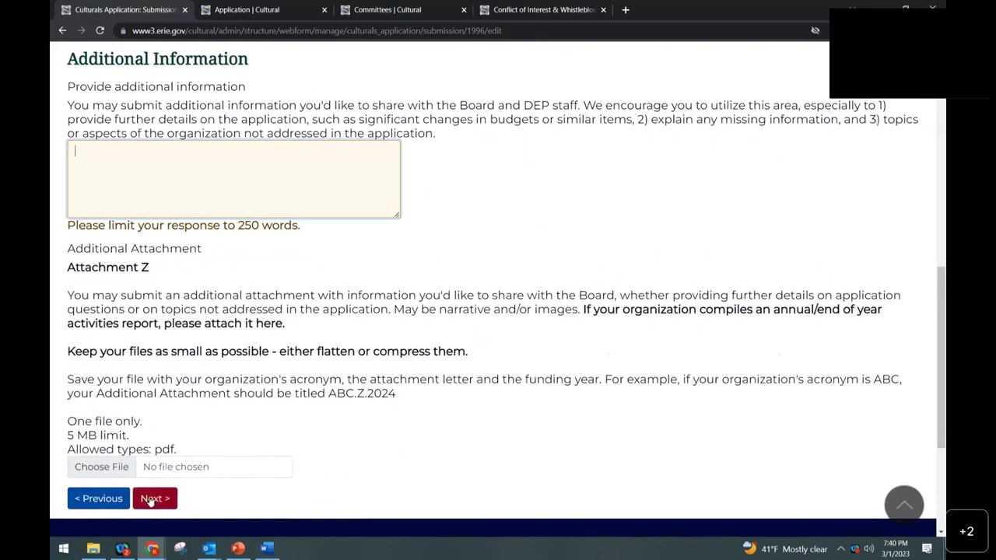
Advance to page 22 and open the preview of submission #163.
click(151, 500)
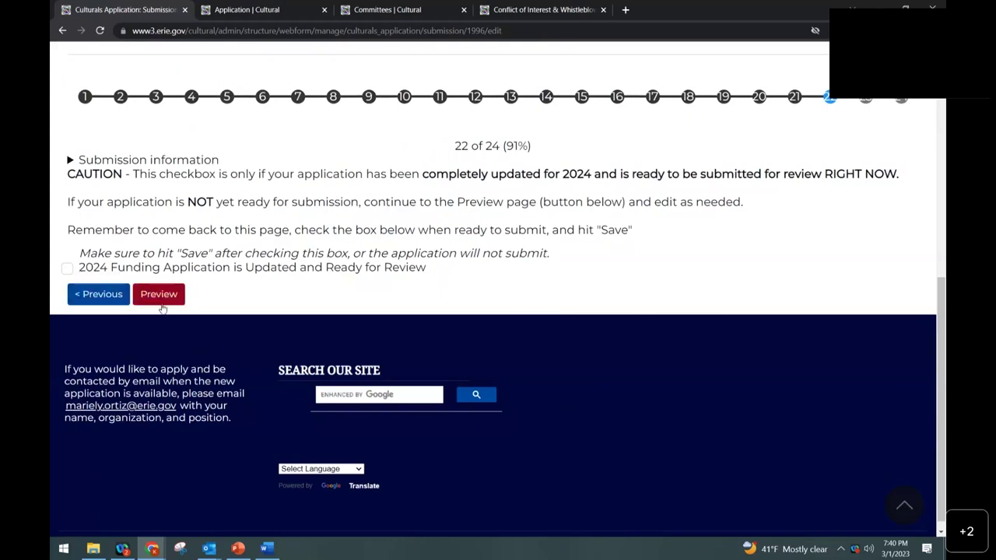
click(161, 302)
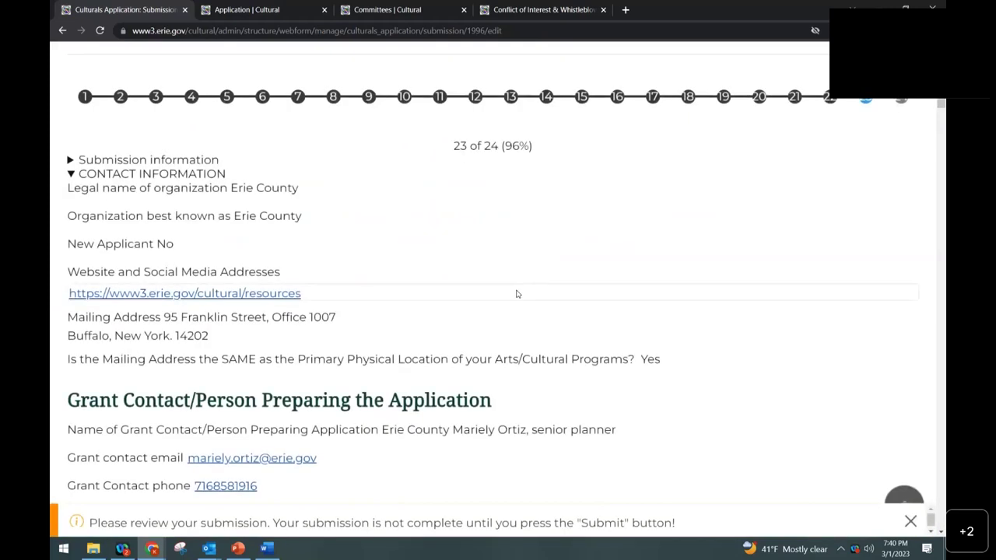
scroll(516, 294, down, 15)
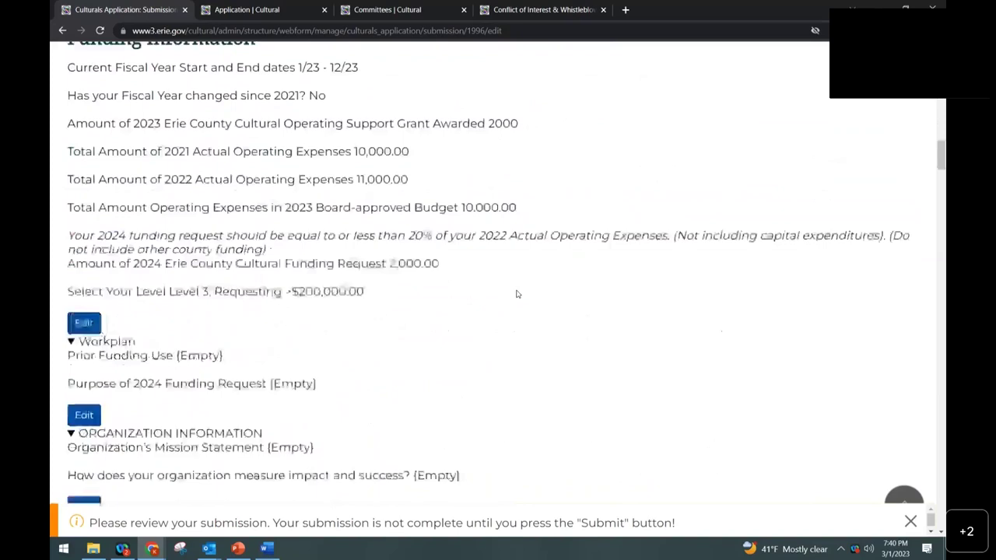
scroll(516, 294, down, 5)
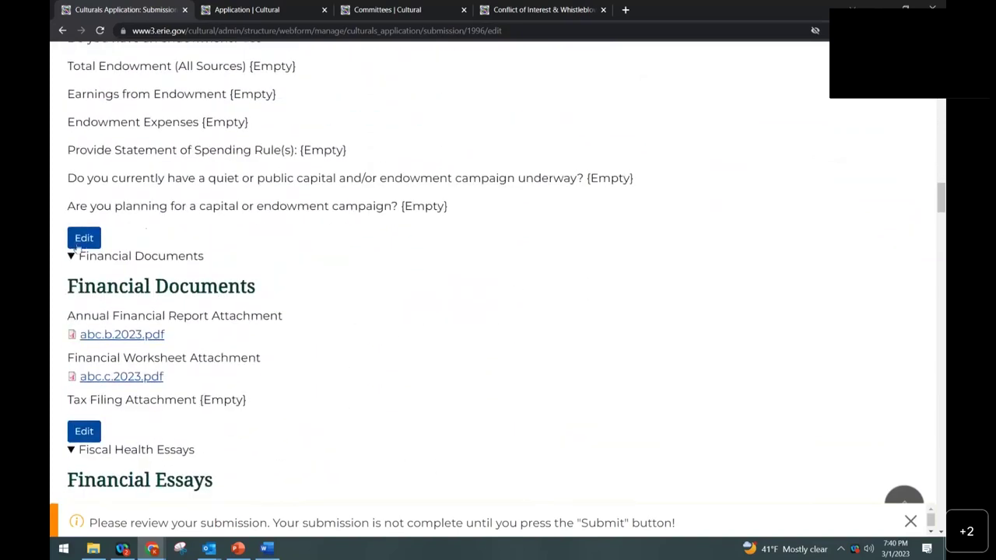
Scroll the preview to the bottom, briefly highlighting the {Empty} financial-changes answer.
scroll(329, 378, down, 3)
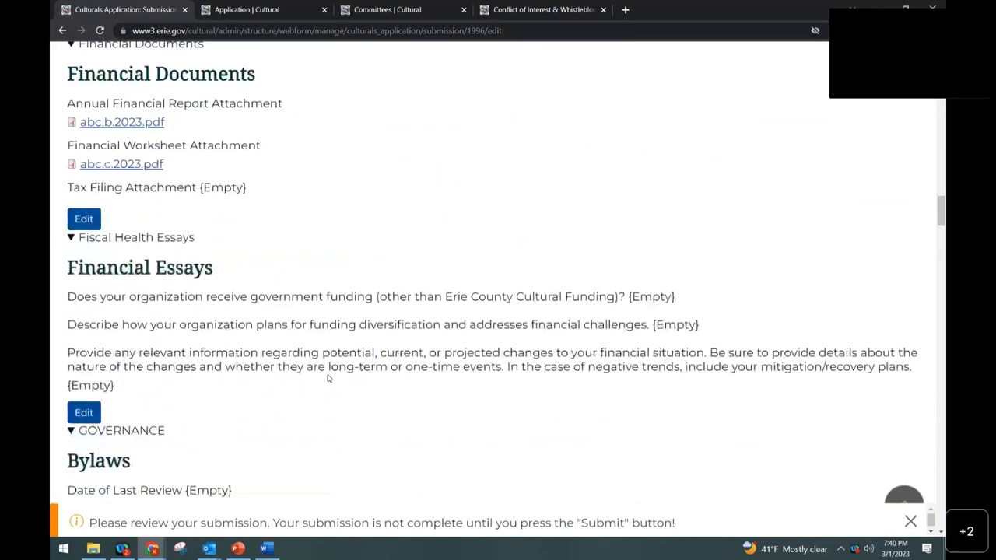
scroll(273, 372, down, 3)
scroll(200, 318, up, 1)
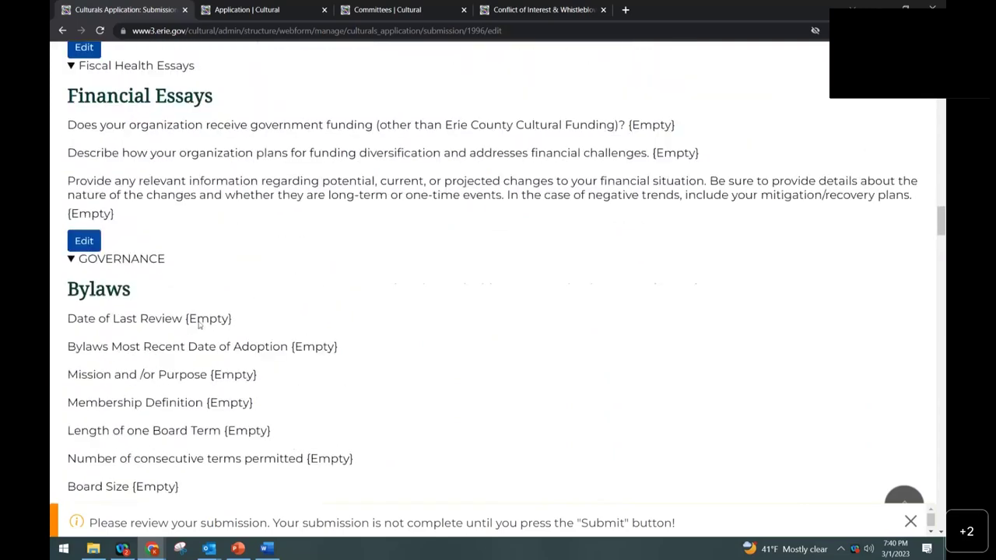
drag(119, 218, 52, 215)
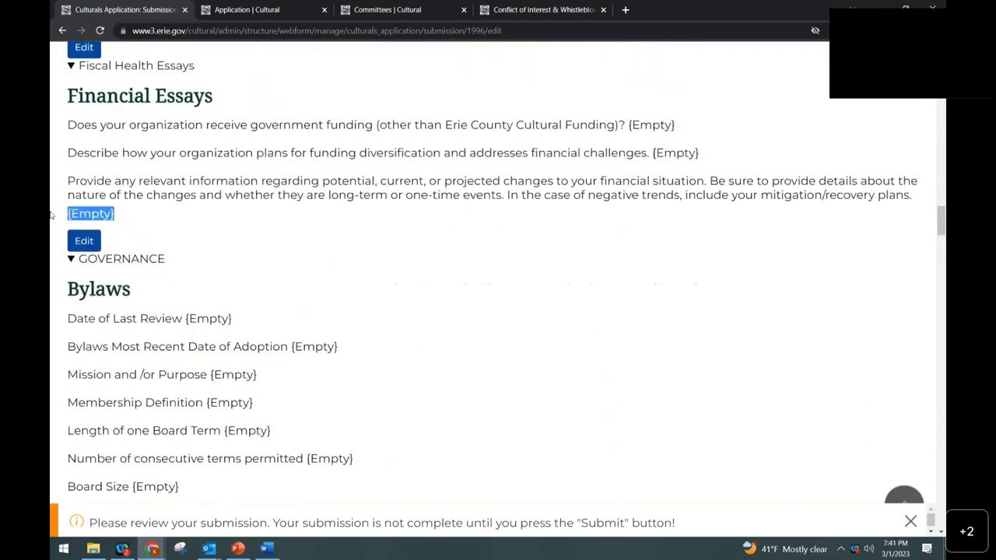
click(245, 209)
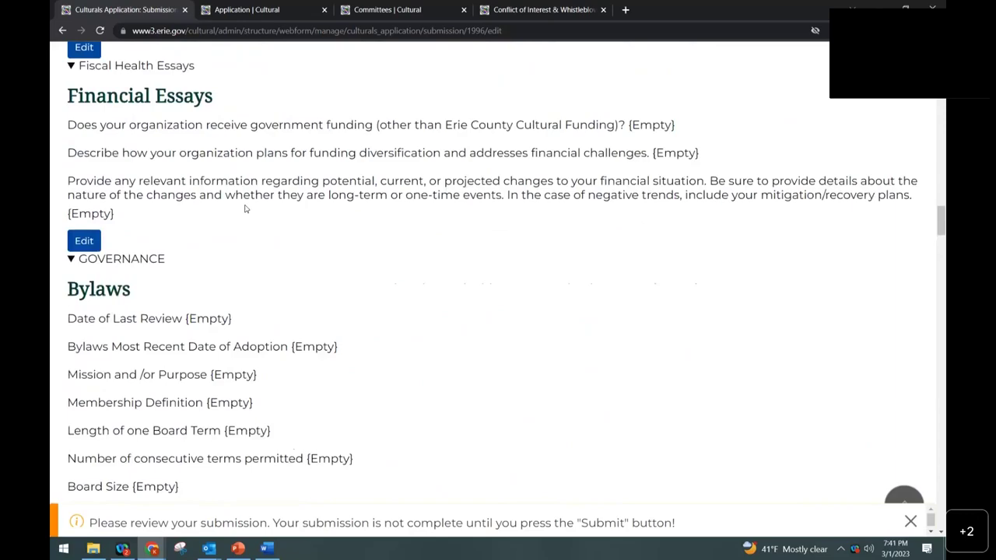
scroll(388, 320, down, 7)
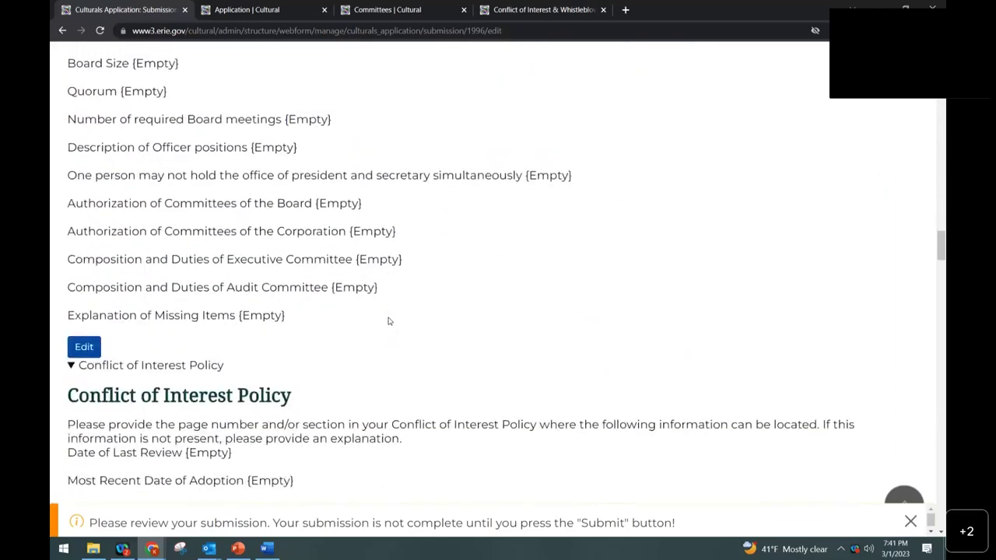
scroll(388, 320, down, 15)
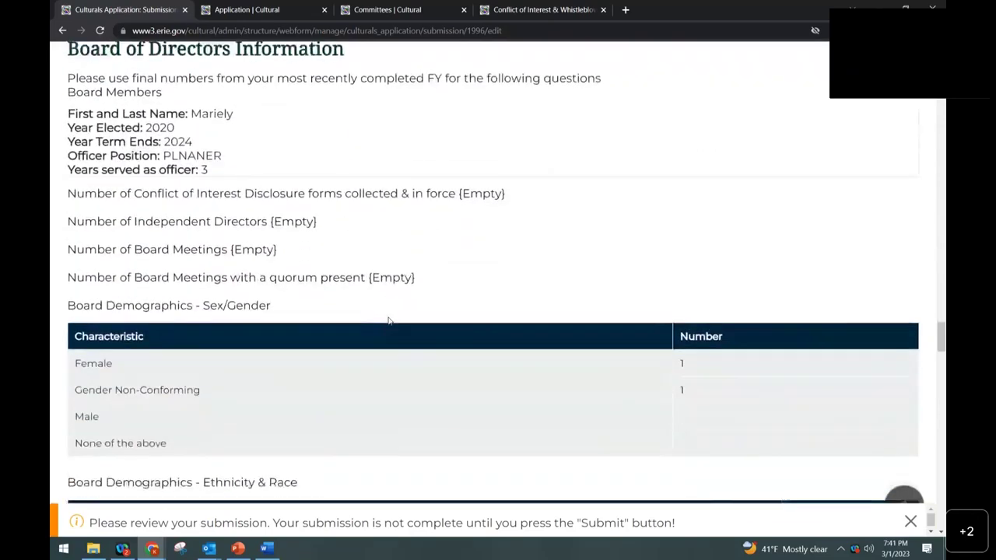
scroll(388, 320, down, 20)
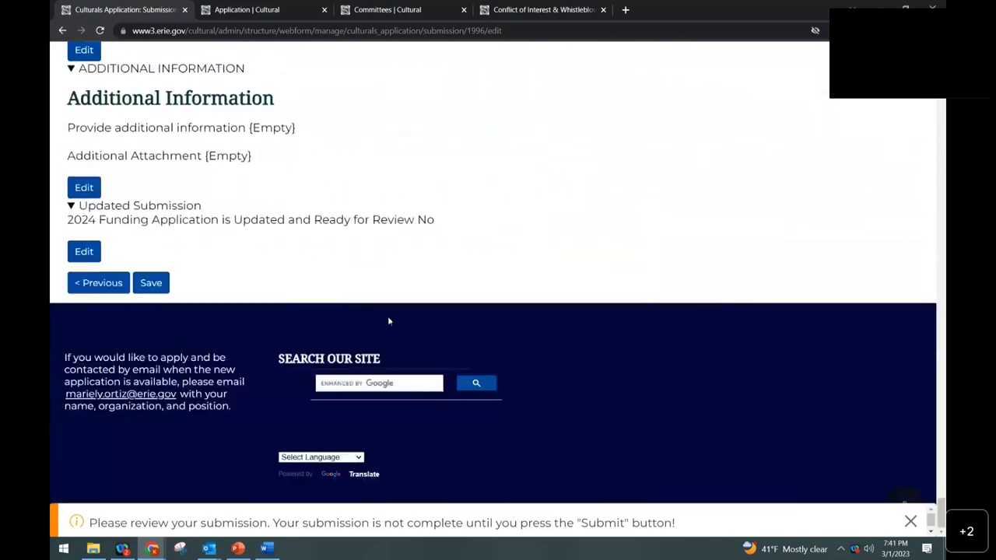
Tick '2024 Funding Application is Updated and Ready for Review', preview, and save submission #163.
click(118, 285)
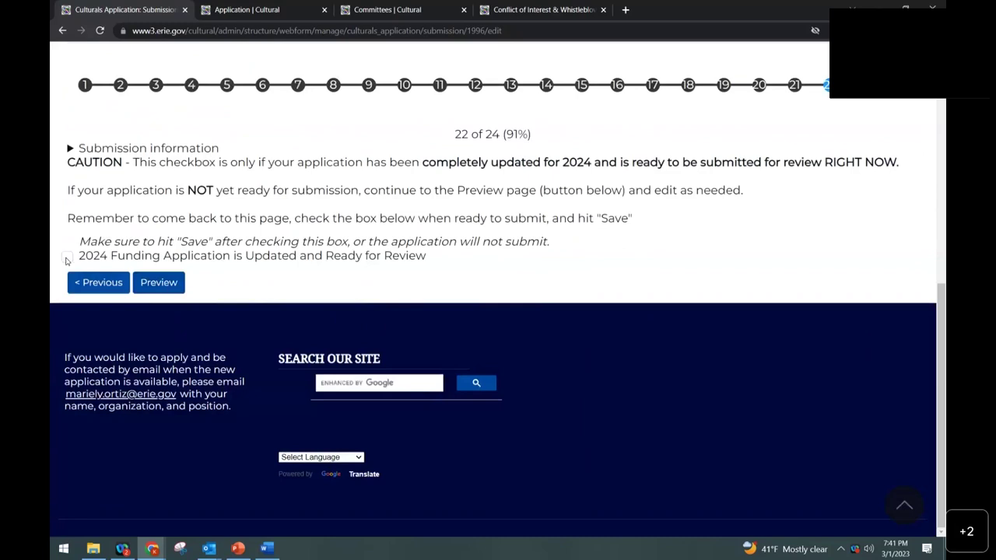
click(67, 258)
click(165, 284)
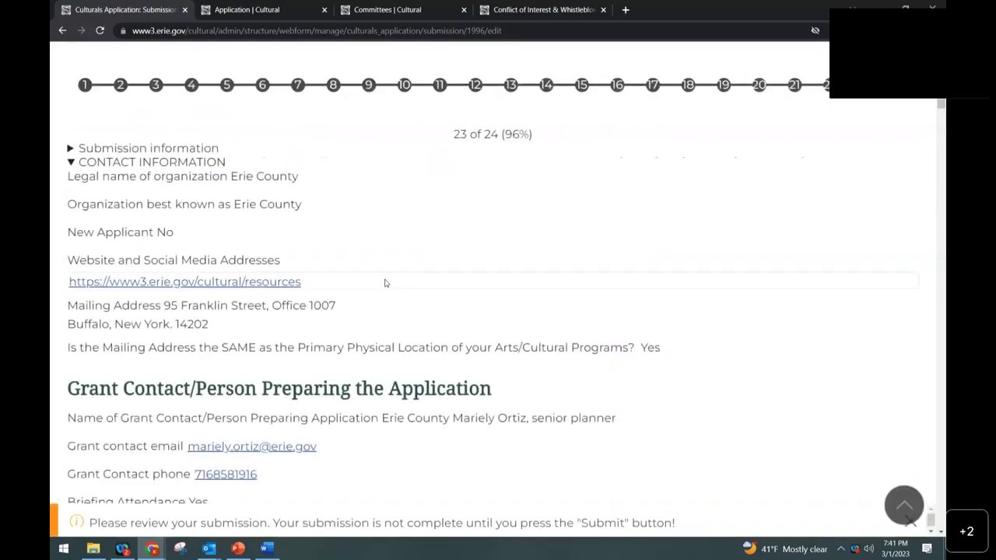
scroll(385, 284, down, 15)
scroll(385, 284, down, 20)
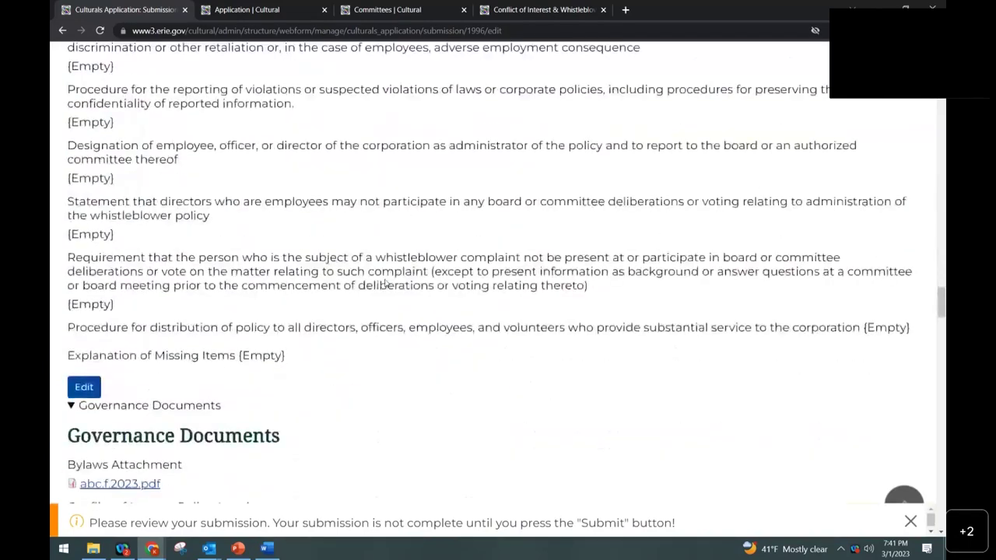
scroll(385, 284, down, 15)
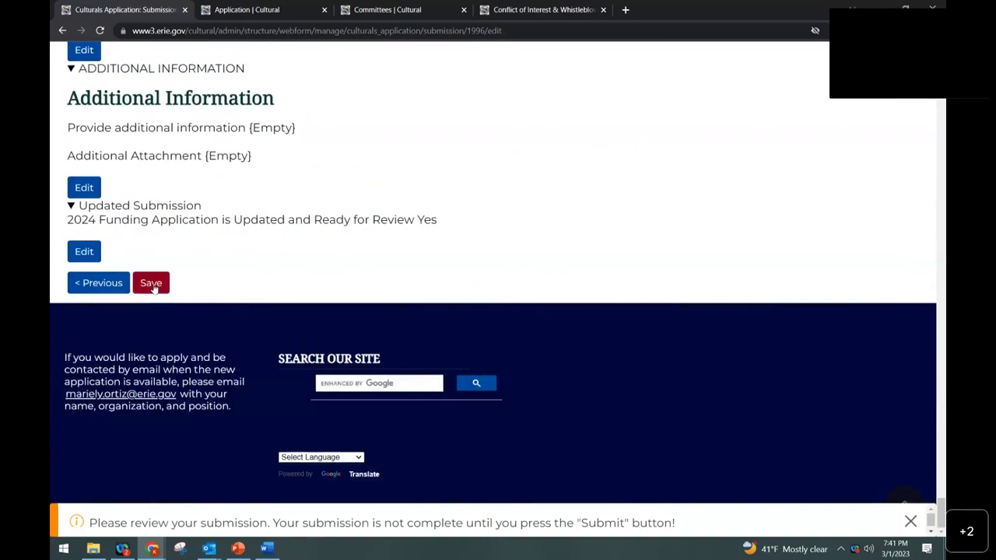
click(151, 283)
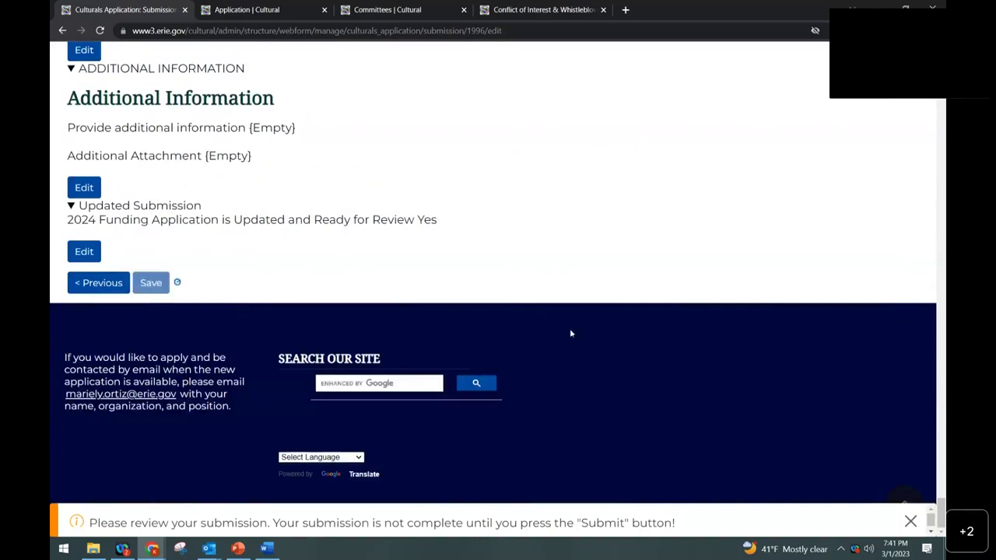
Scroll up to the 'Submission updated' message and the Submission #163 heading.
scroll(568, 342, up, 20)
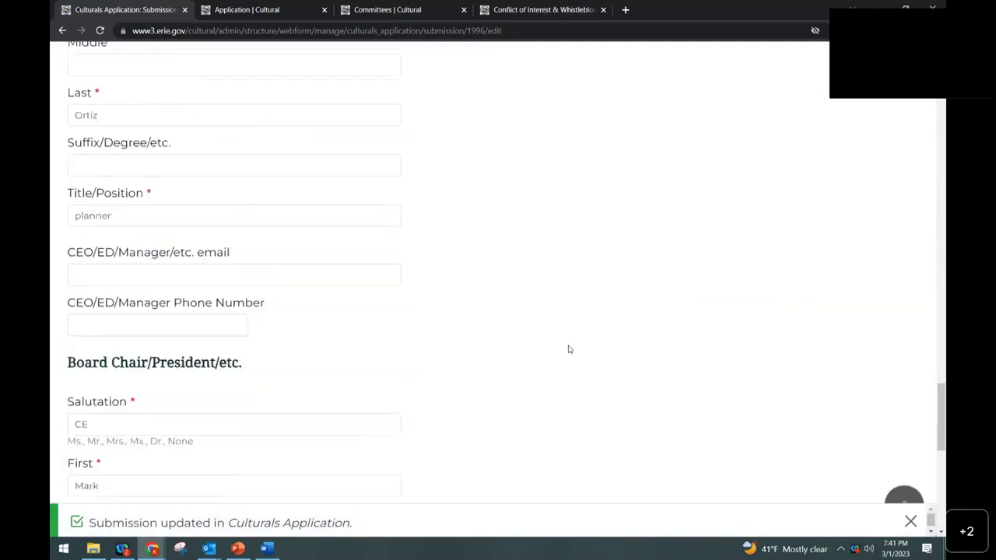
scroll(568, 349, up, 10)
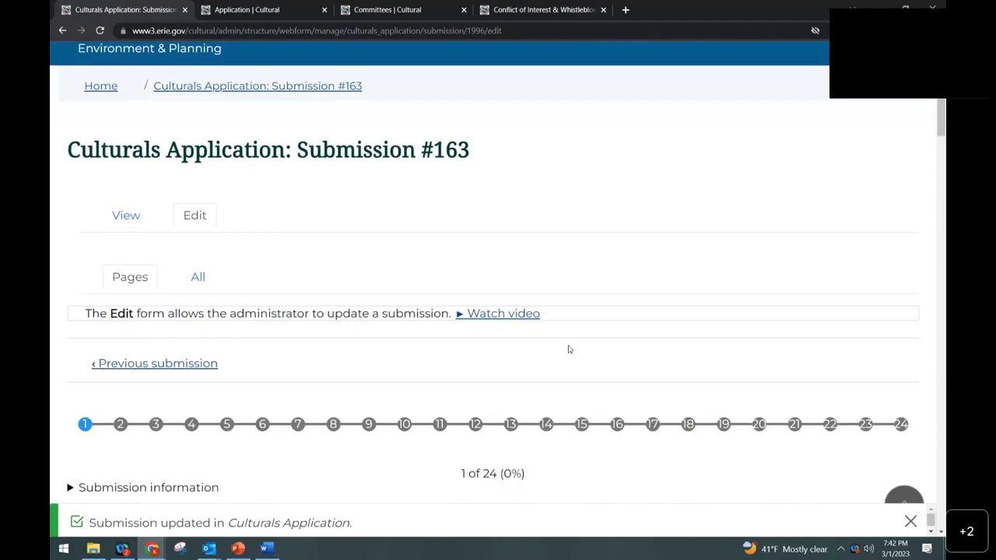
scroll(264, 187, up, 2)
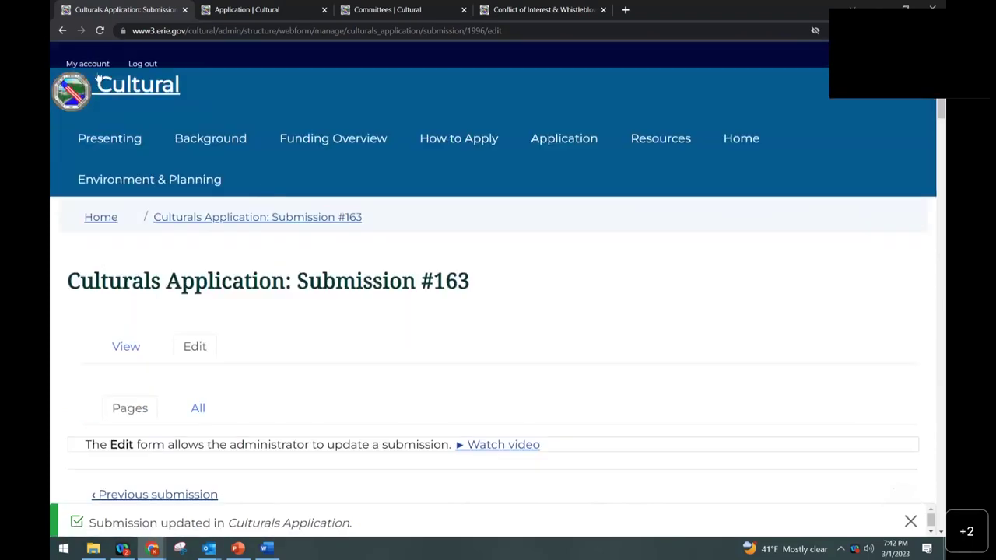
Open 'Culturals Application: Submission #163' from My account's Submissions list.
click(96, 67)
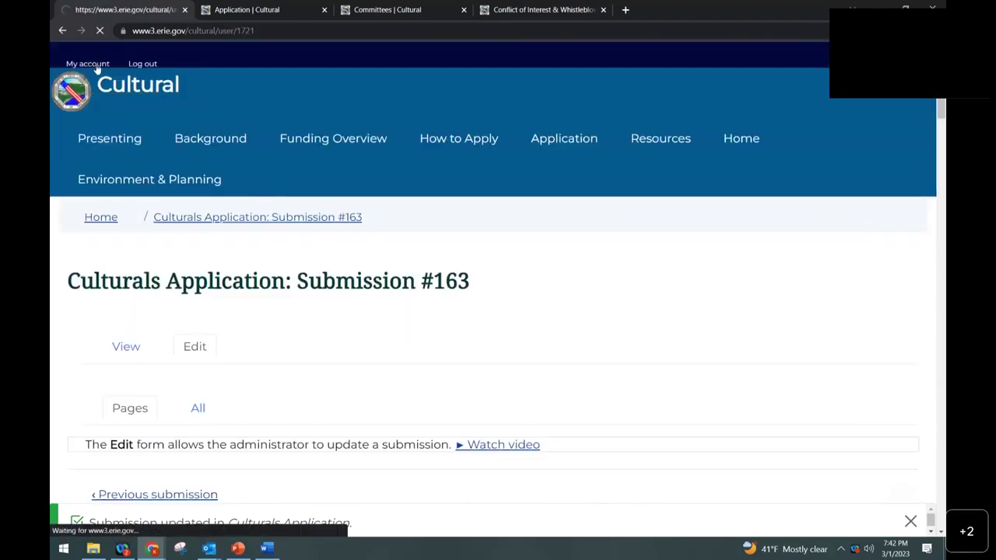
click(284, 349)
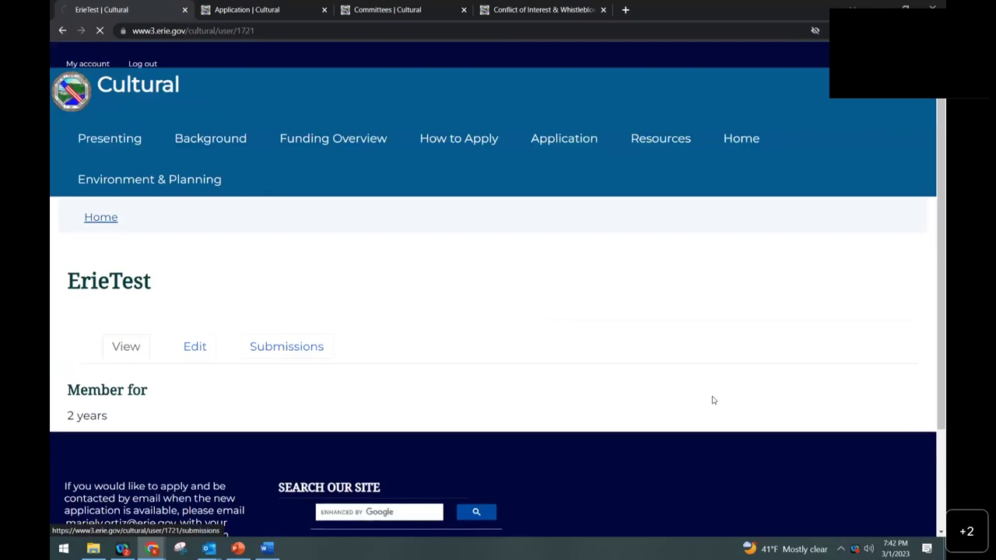
scroll(778, 441, down, 1)
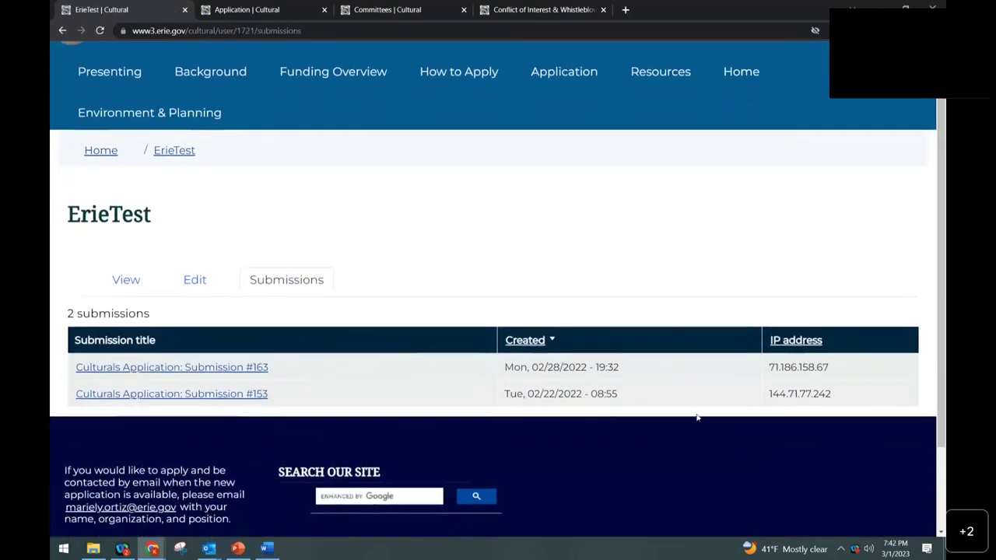
click(237, 370)
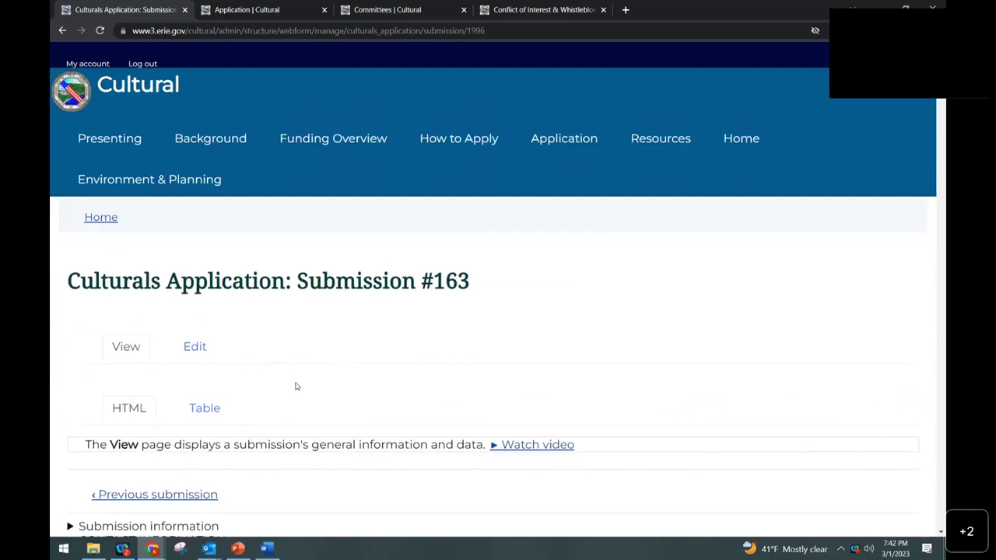
Scroll Submission #163's View page from contact information down to Governance Documents.
scroll(295, 387, down, 5)
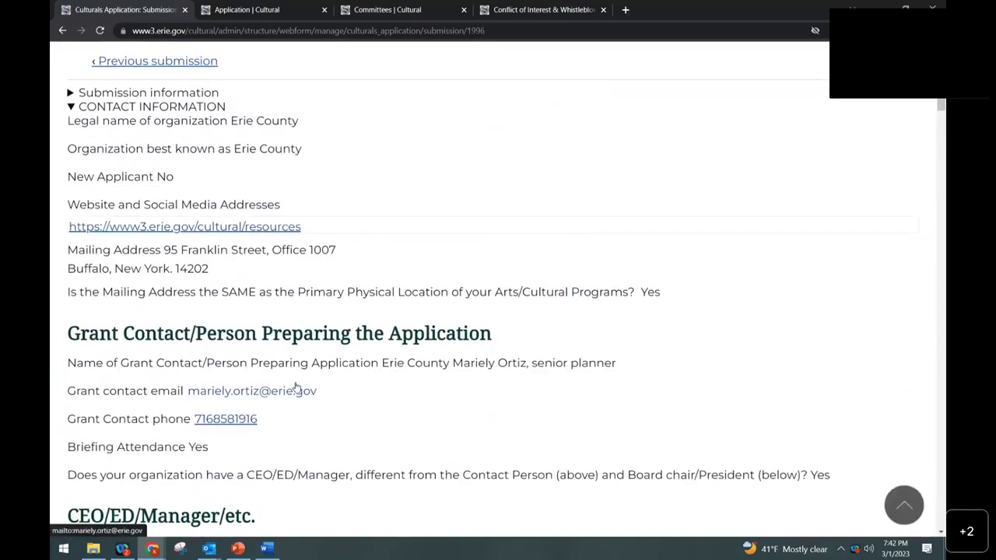
scroll(295, 386, down, 1)
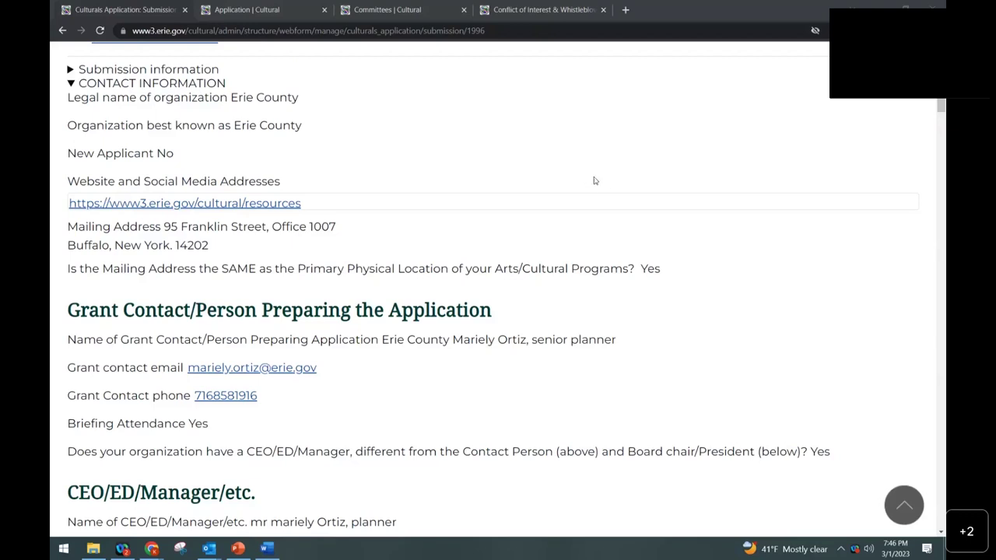
scroll(593, 180, down, 10)
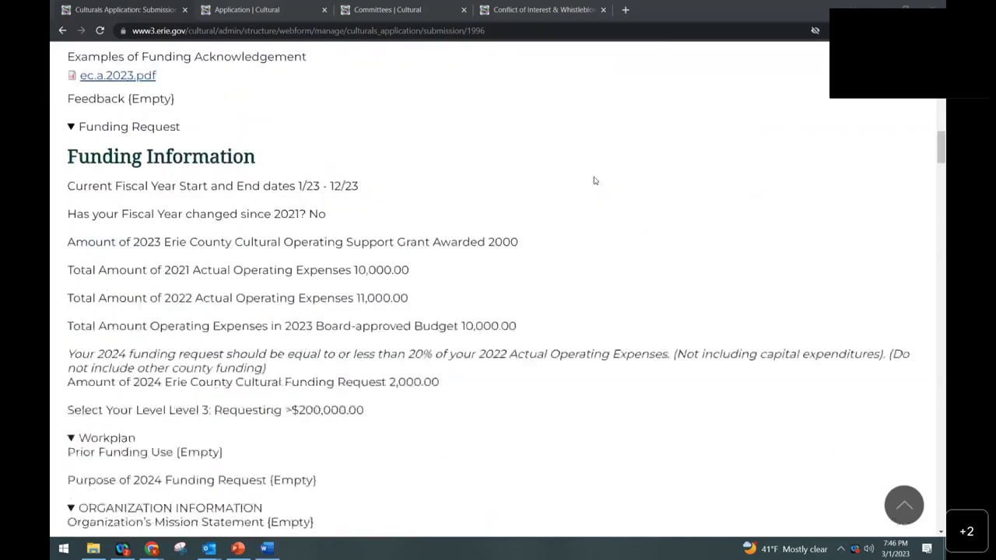
scroll(594, 181, down, 1)
scroll(367, 382, down, 1)
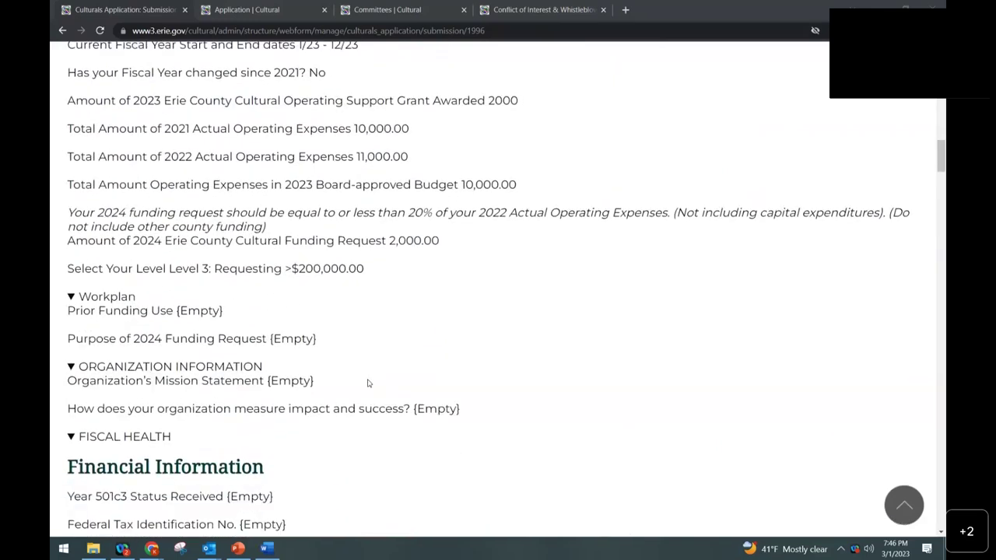
scroll(369, 383, down, 15)
scroll(368, 383, down, 15)
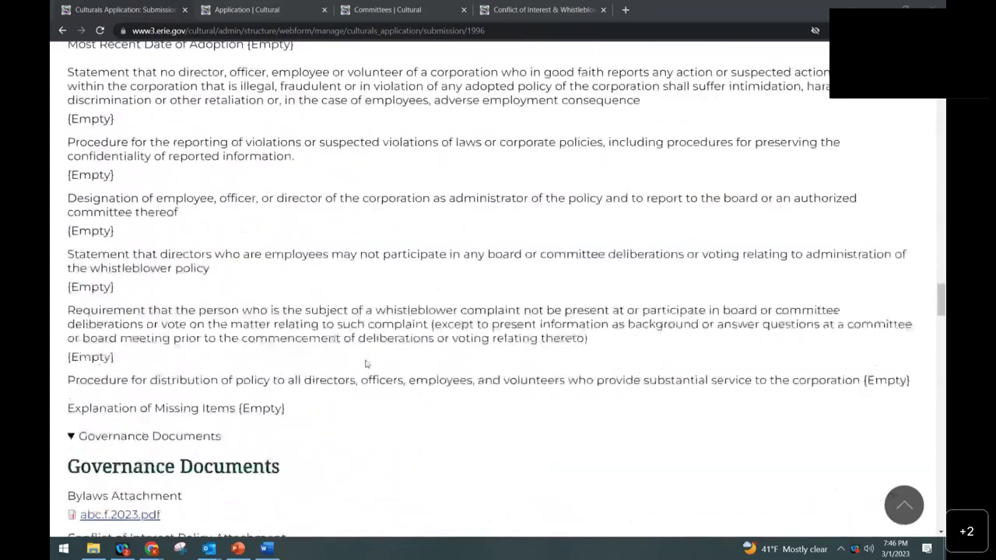
scroll(367, 364, down, 1)
scroll(366, 363, up, 20)
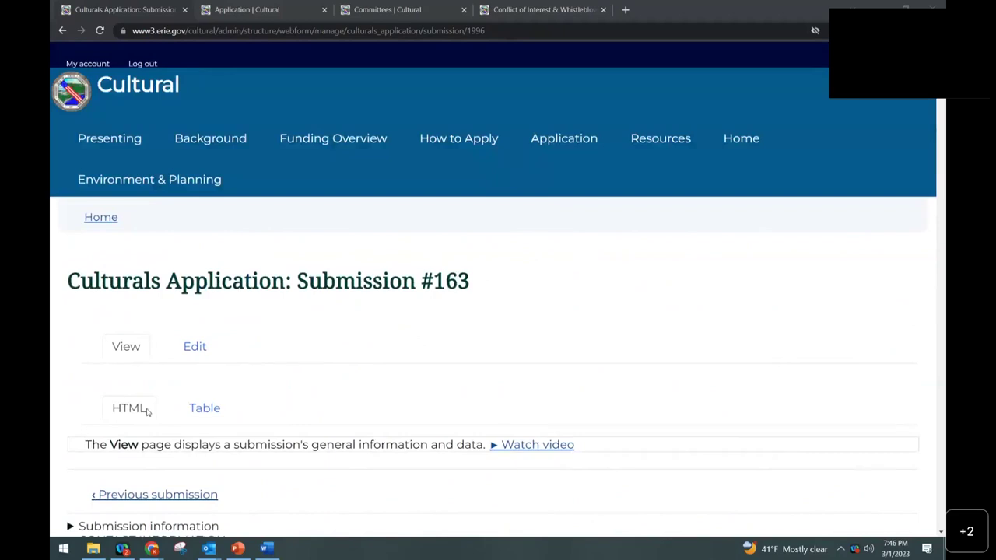
Open Submission #163's Edit tab and read the first-page instructions, highlighting 'hitting'.
click(194, 352)
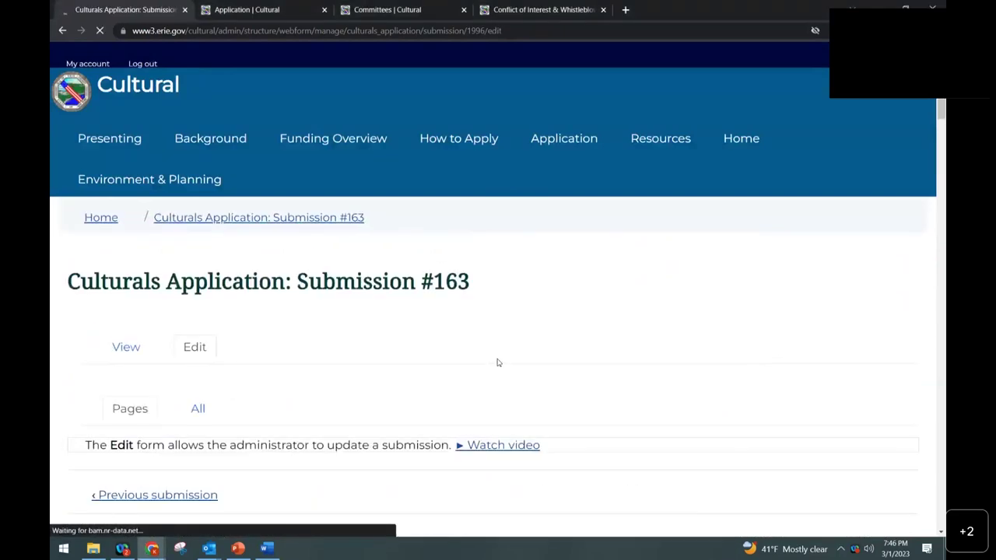
scroll(544, 295, down, 5)
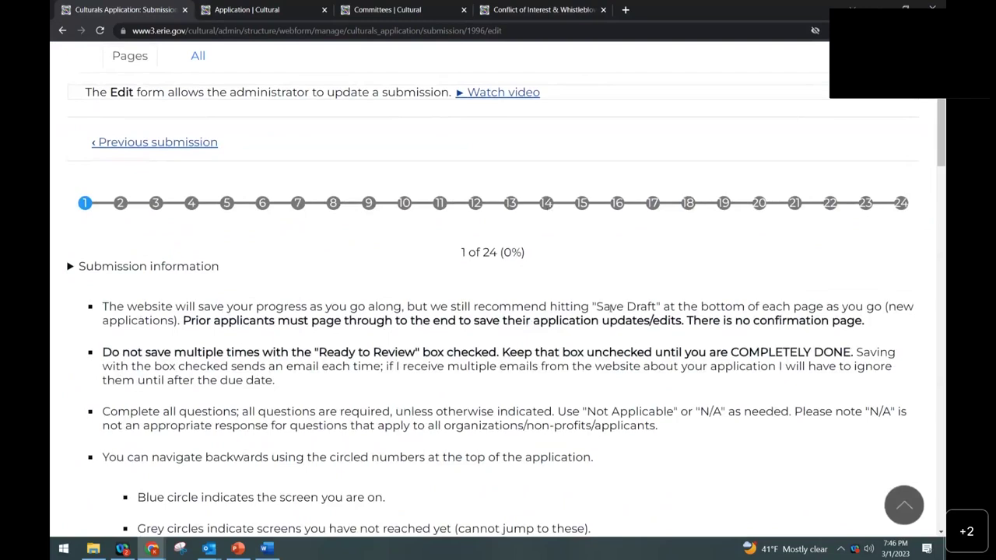
double_click(548, 306)
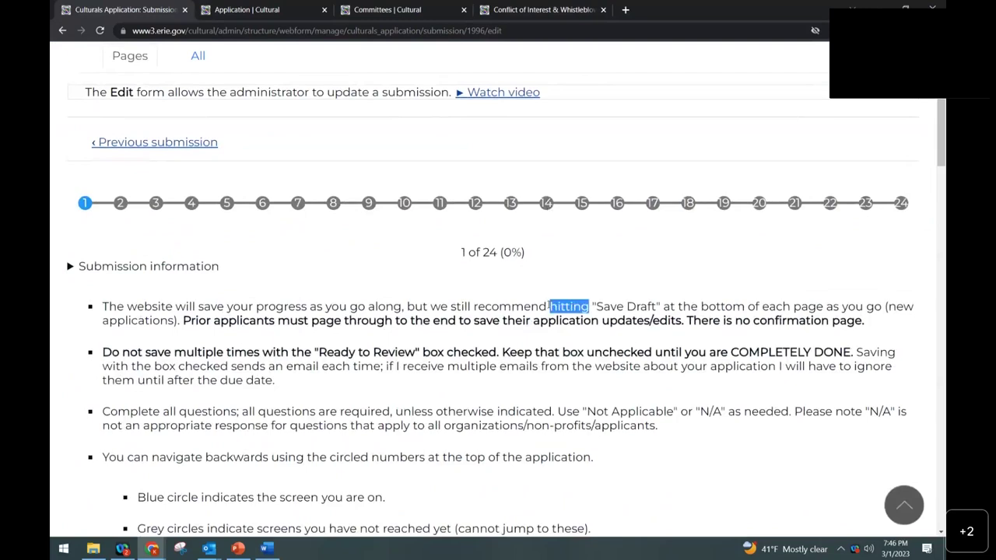
double_click(548, 306)
click(548, 306)
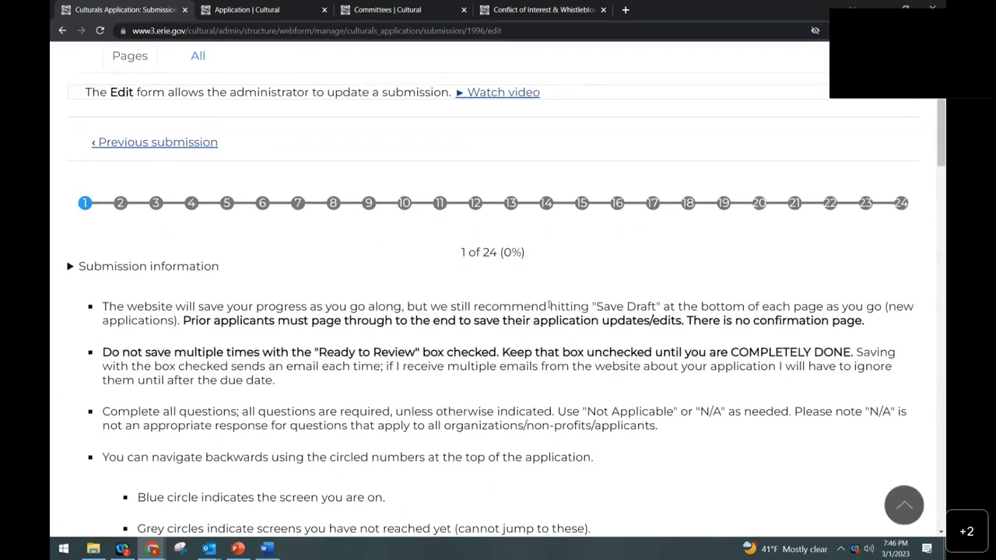
scroll(548, 305, down, 1)
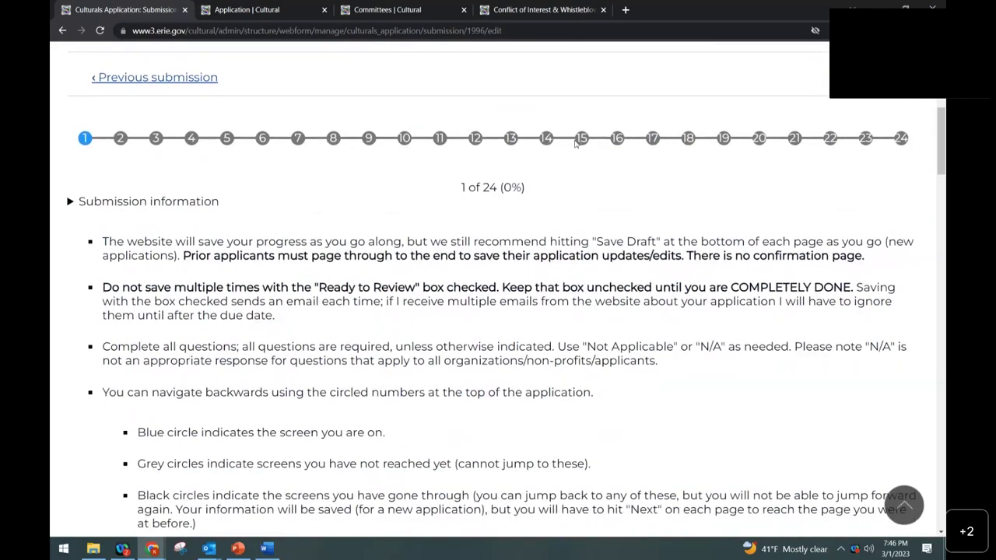
scroll(291, 381, down, 5)
scroll(292, 381, up, 5)
scroll(292, 381, up, 4)
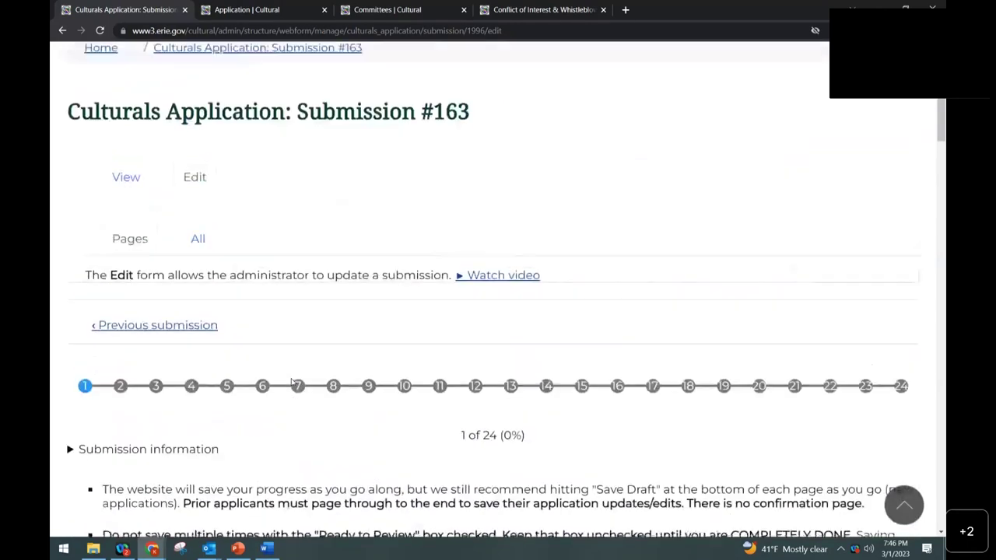
Highlight the number 163 in the heading and scroll around page 1 of 24.
double_click(436, 120)
click(432, 120)
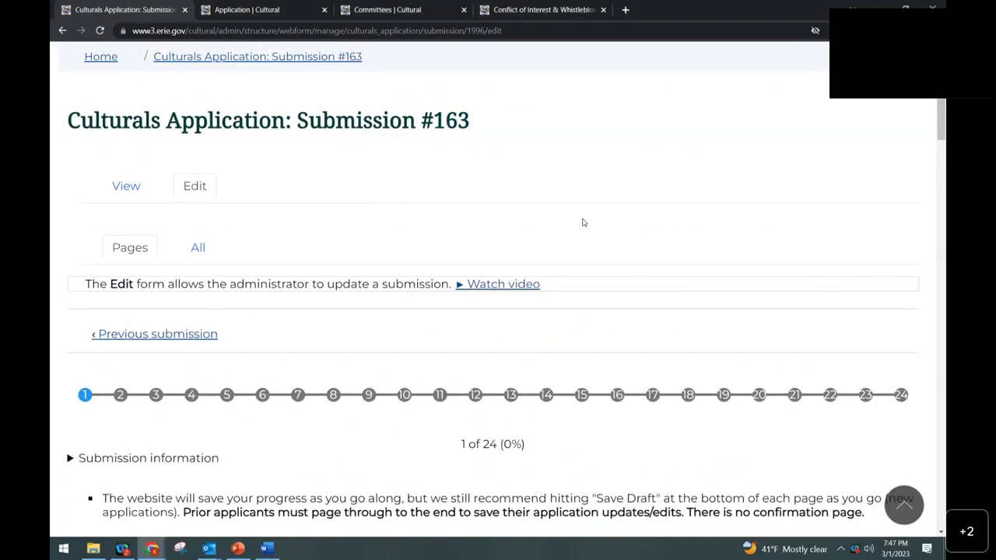
scroll(486, 184, up, 1)
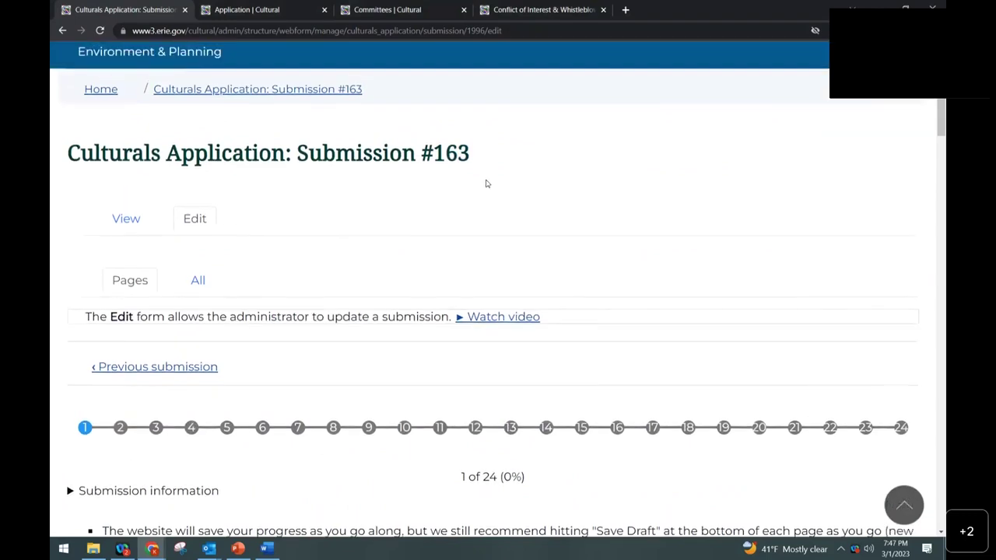
scroll(486, 183, up, 1)
scroll(486, 184, up, 1)
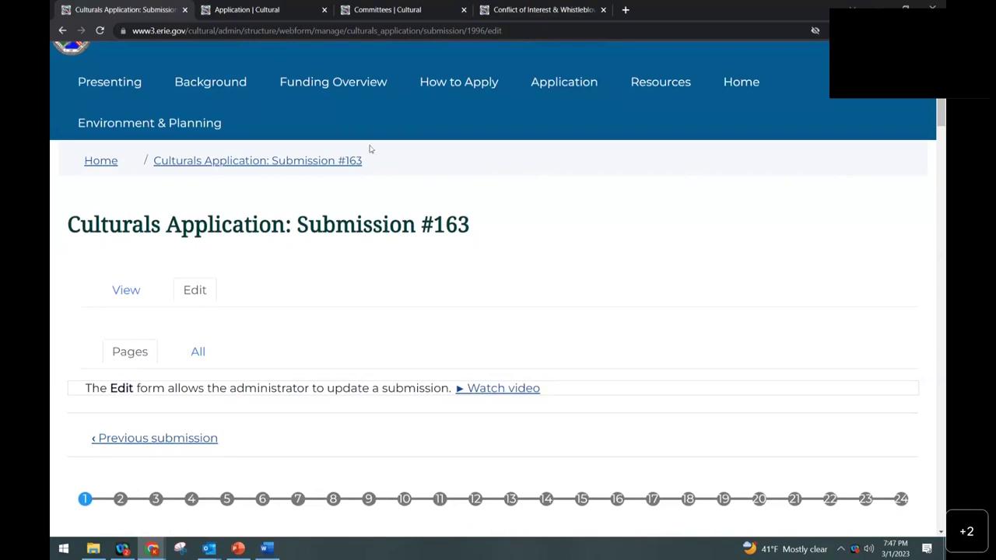
scroll(362, 222, down, 2)
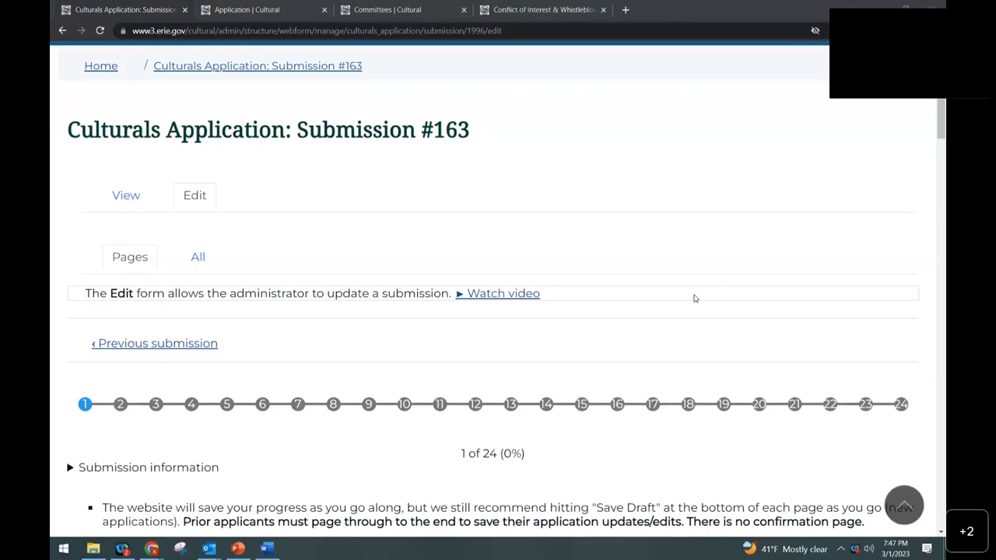
scroll(694, 298, up, 1)
scroll(778, 327, down, 2)
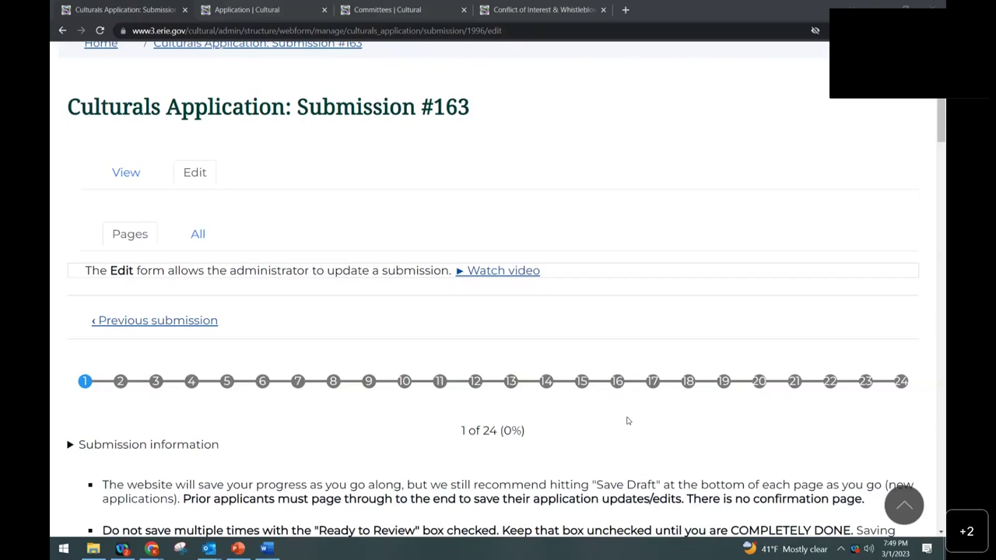
scroll(627, 420, down, 20)
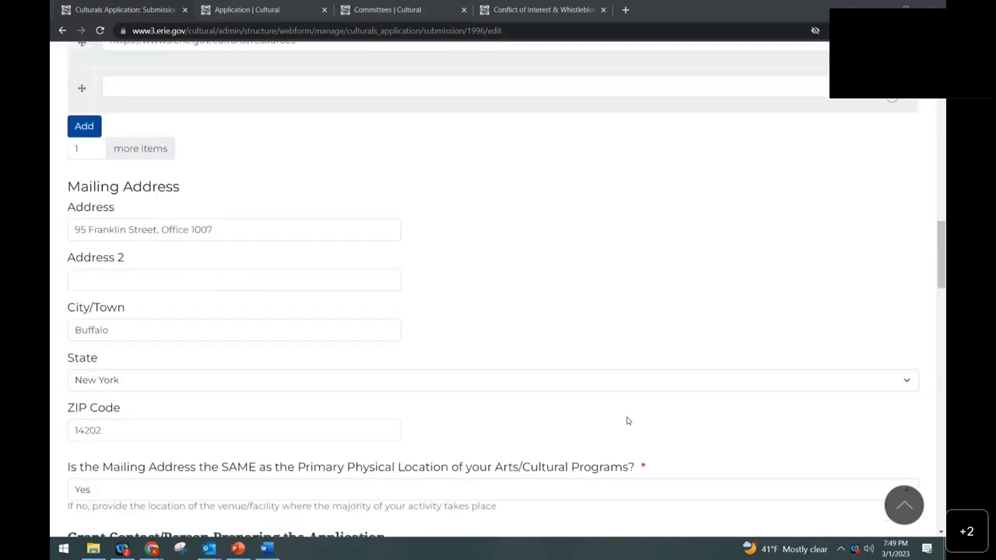
scroll(591, 333, up, 20)
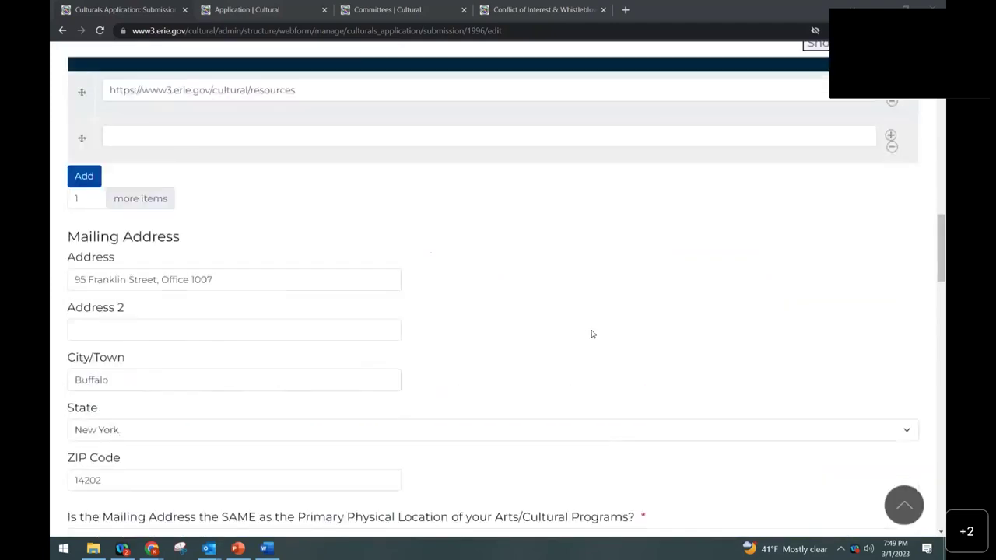
scroll(591, 333, up, 10)
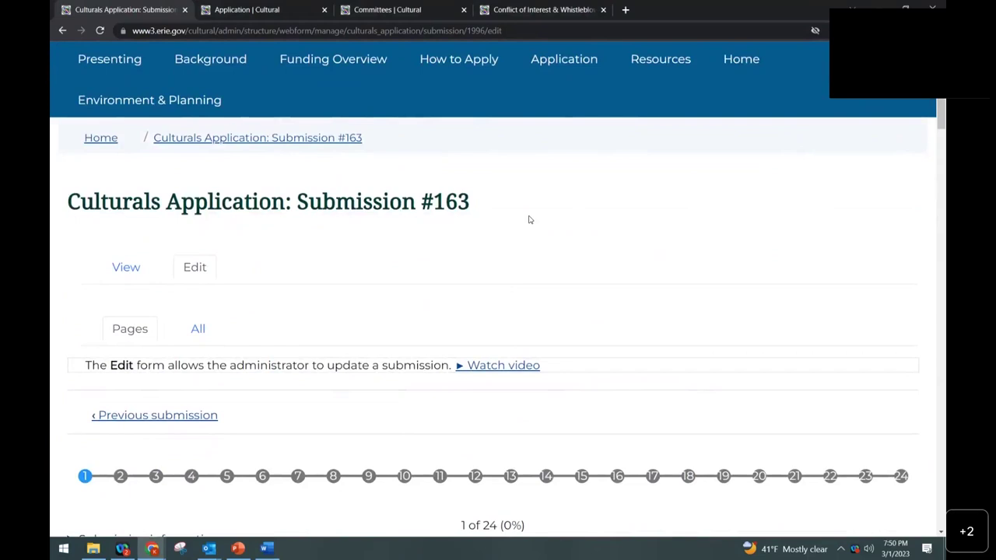
scroll(529, 220, down, 1)
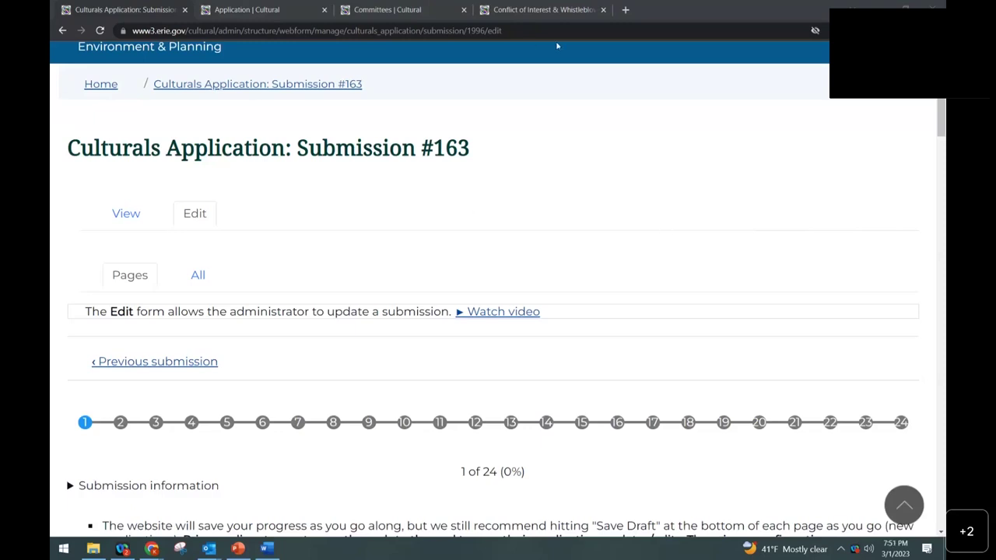
Switch to PowerPoint, go to slide 21 and collapse the ribbon with Ctrl+F1.
click(237, 549)
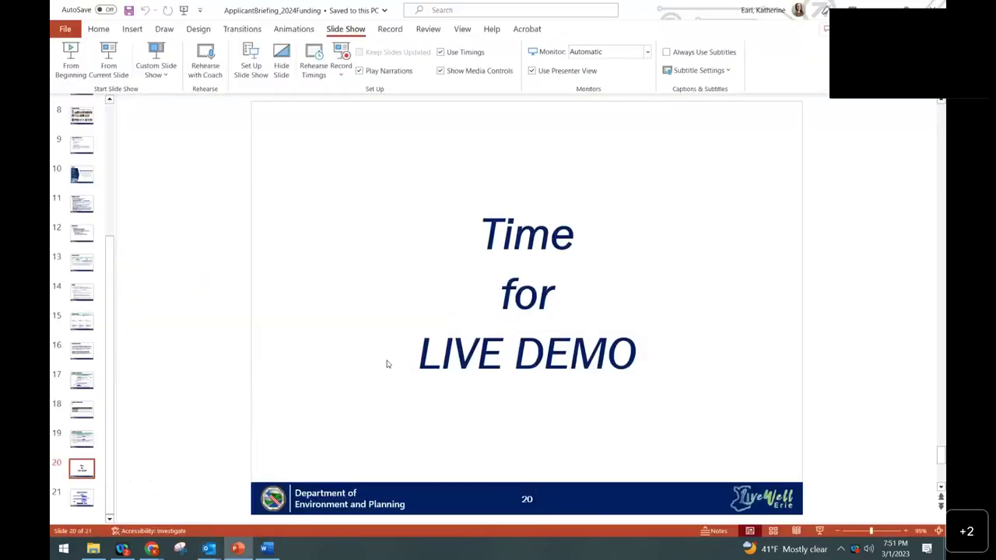
scroll(384, 362, down, 1)
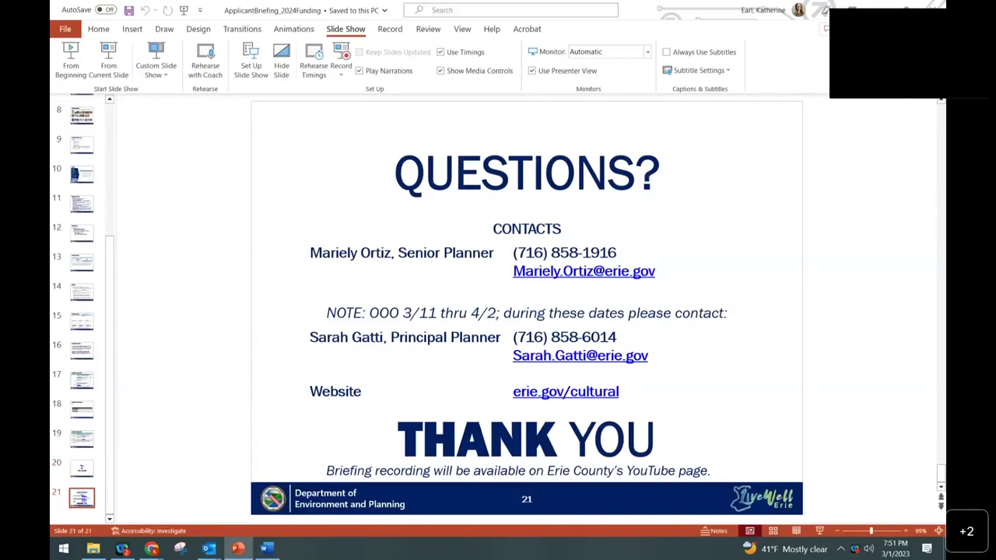
key(ctrl+F1)
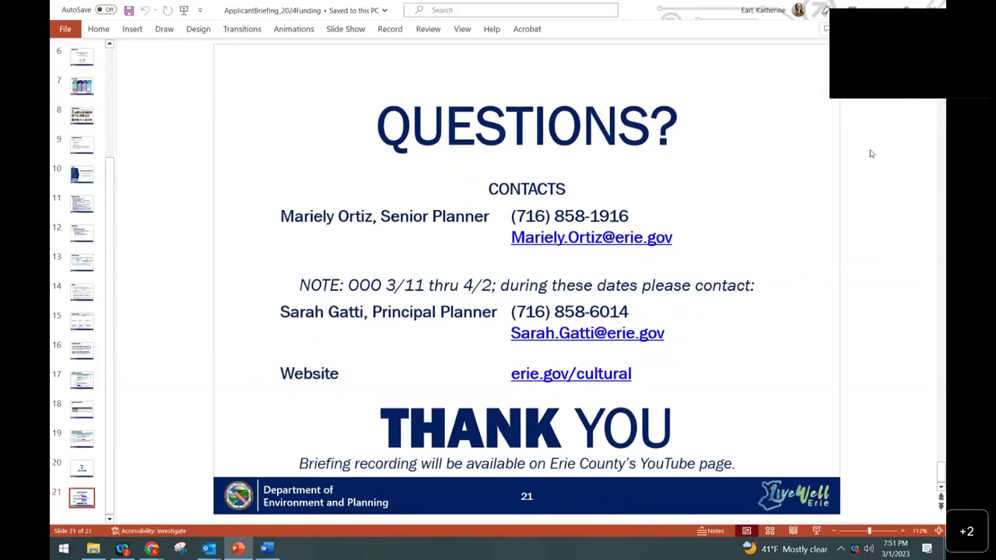
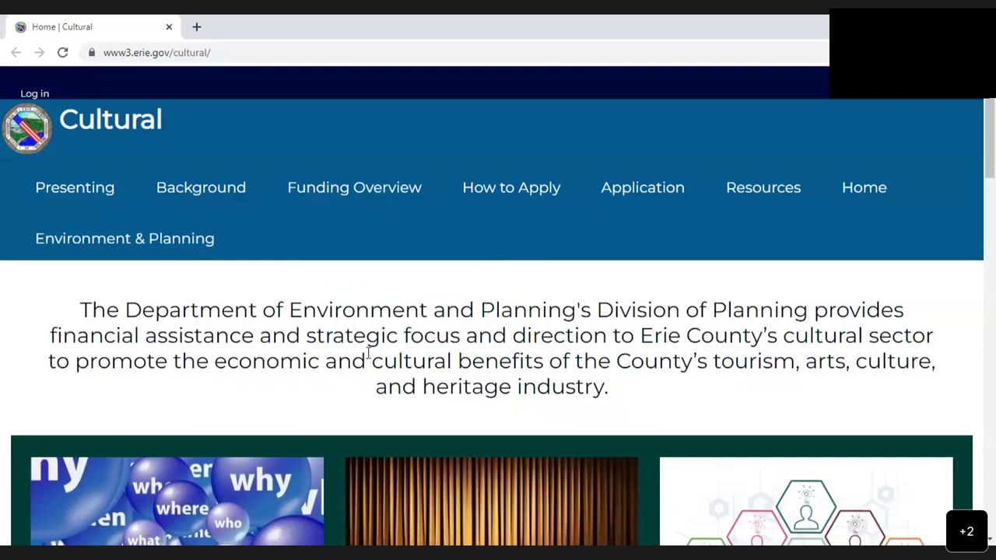
Go to the Application page and scroll down to the account request link.
click(633, 189)
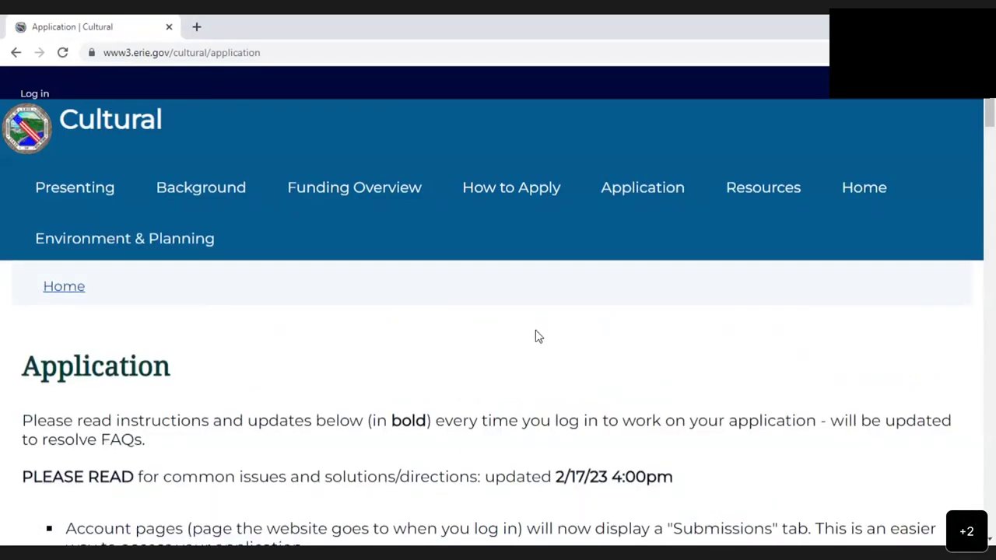
scroll(535, 335, down, 3)
scroll(535, 335, down, 10)
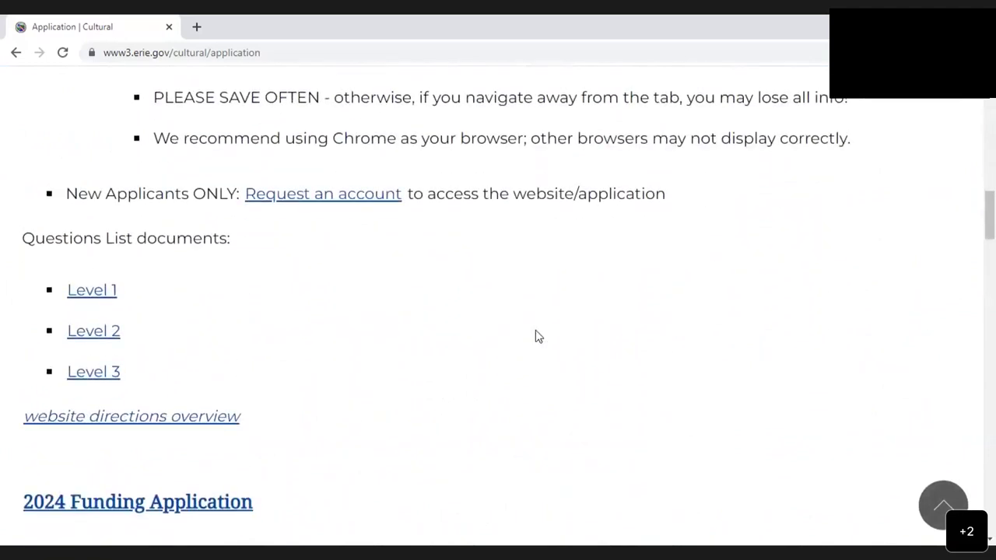
Open the Cultural Organization Application Account Request form and review its empty contact fields.
click(303, 194)
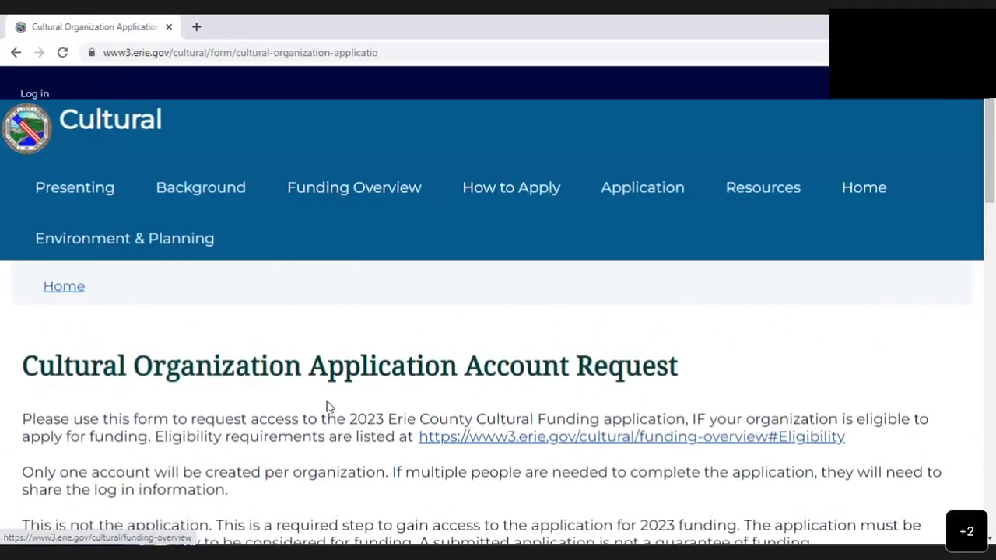
scroll(327, 402, down, 1)
scroll(328, 402, down, 7)
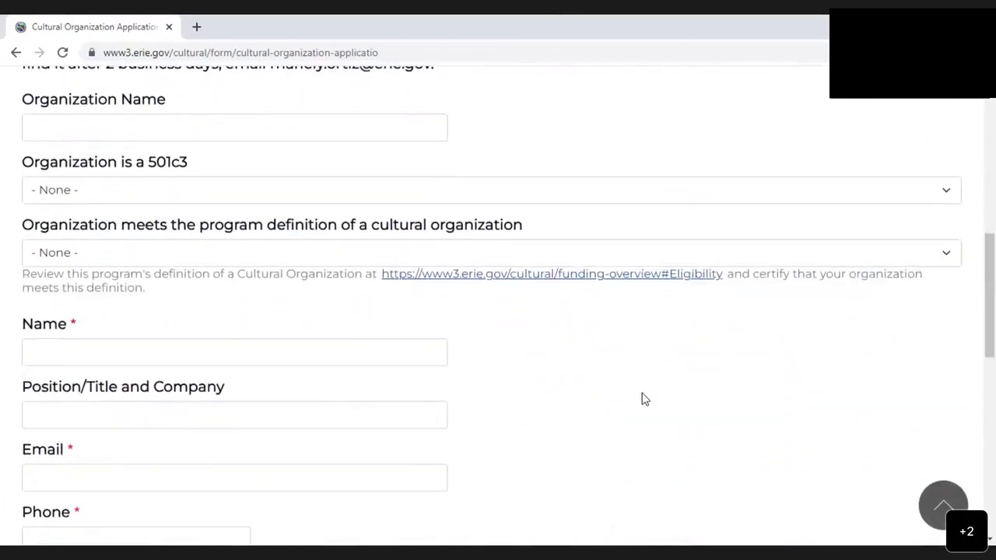
scroll(641, 399, down, 1)
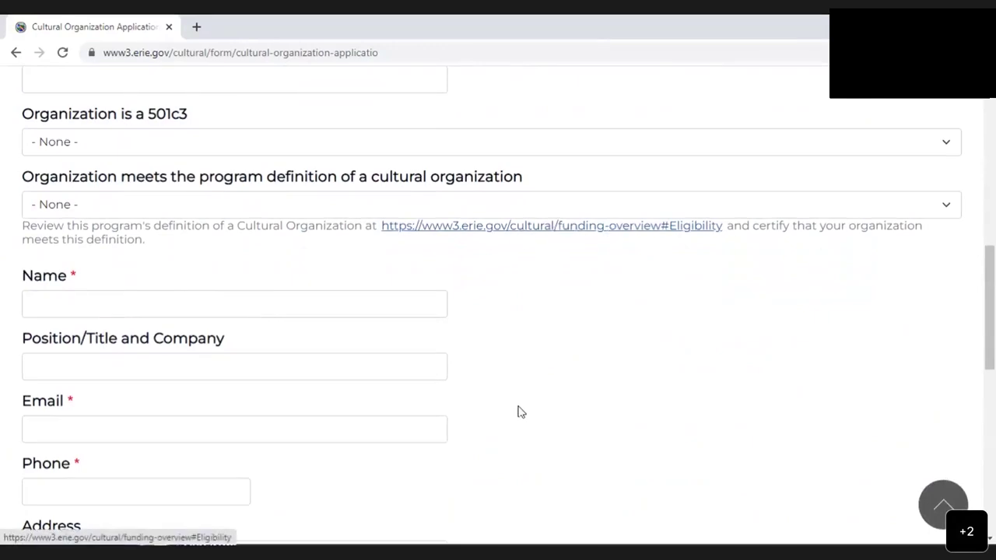
scroll(520, 412, down, 3)
scroll(520, 412, down, 5)
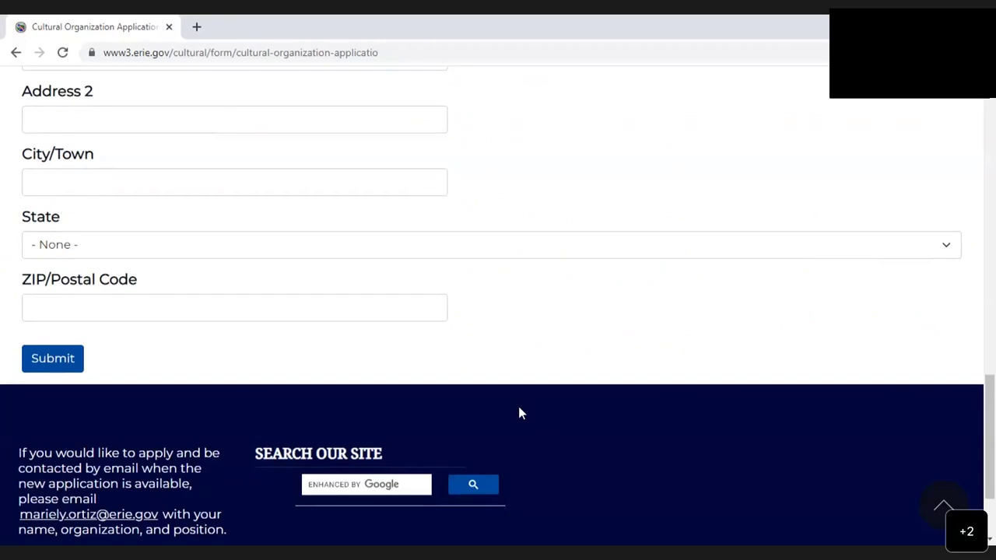
scroll(520, 413, up, 4)
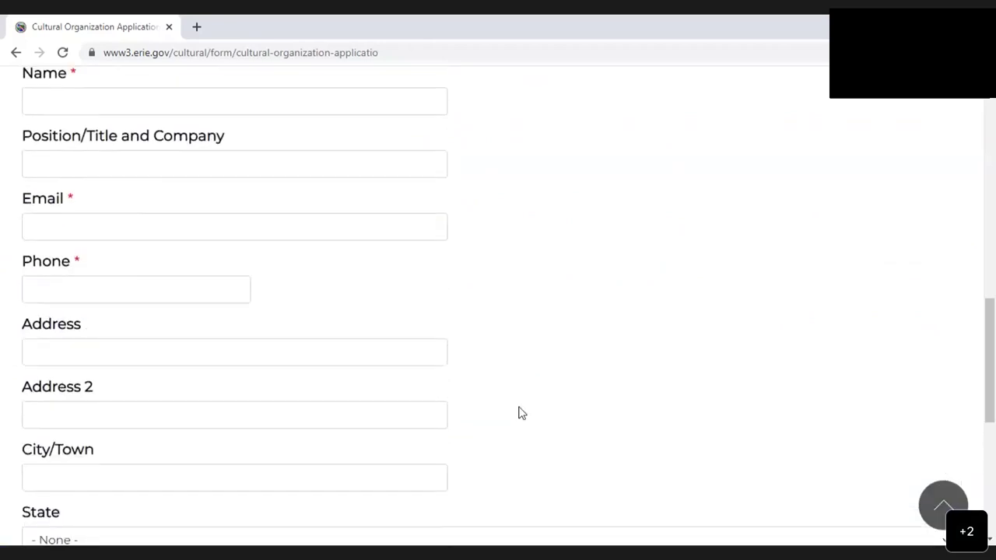
scroll(521, 413, up, 1)
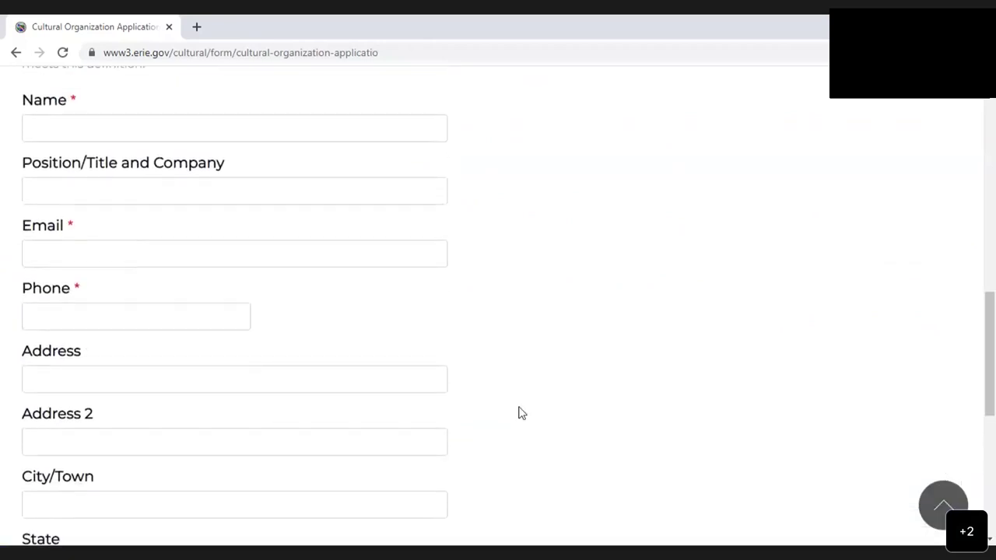
scroll(521, 413, up, 10)
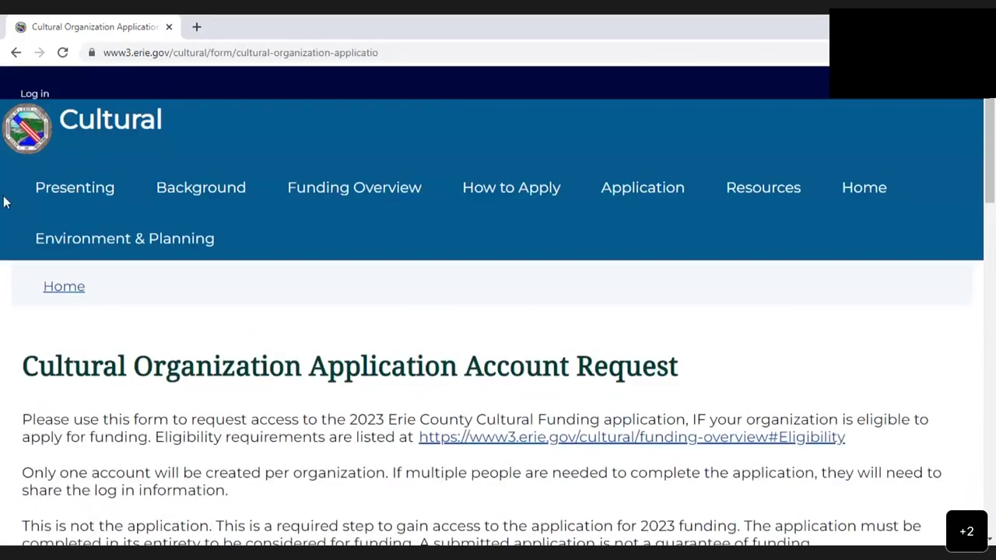
Log in with the test account's username and password to reach its profile page.
click(30, 94)
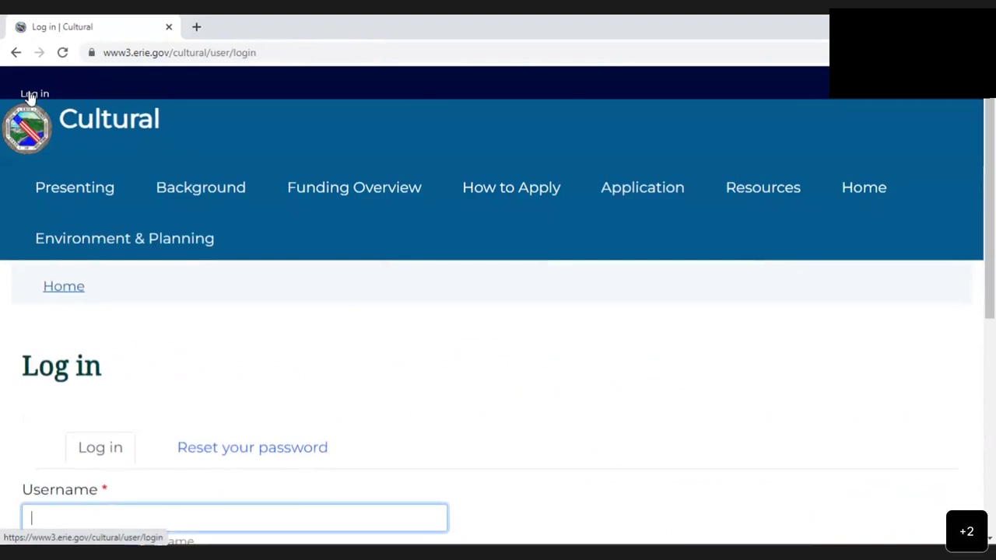
scroll(271, 466, down, 2)
text(ErieTest)
key(Tab)
text(•••)
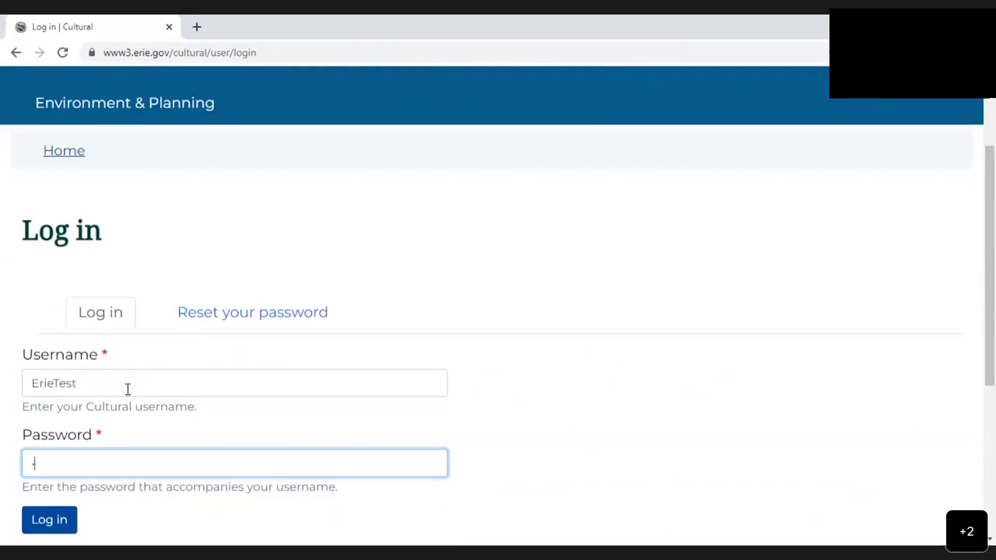
text(••••)
text(•••••)
key(Return)
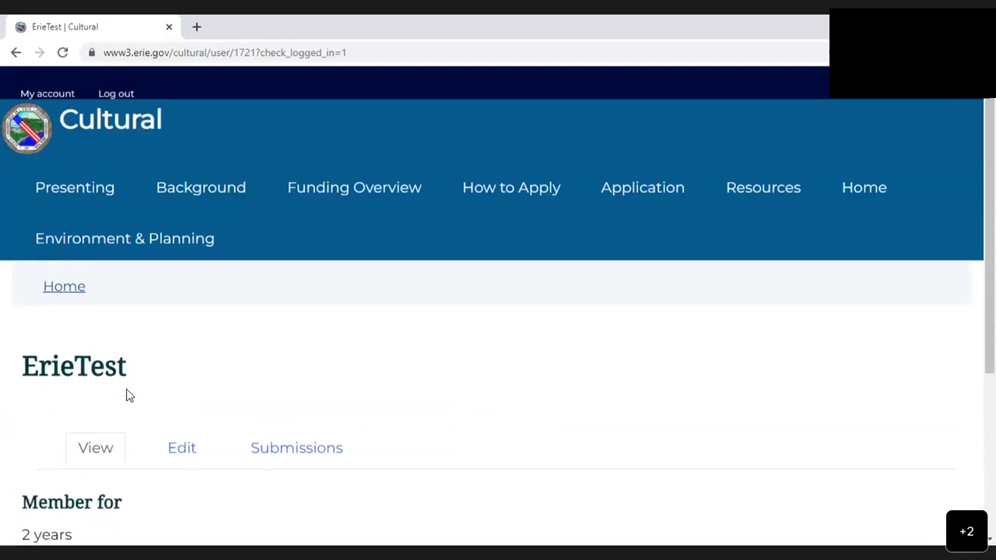
scroll(332, 370, down, 2)
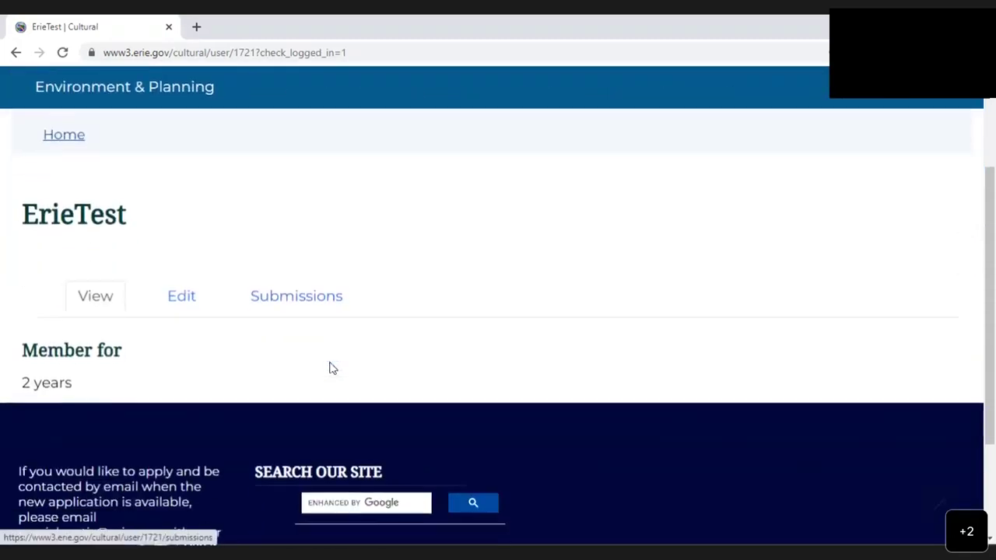
Open the profile's Edit tab and review the password, email, analytics, contact and picture settings.
click(192, 299)
scroll(169, 372, down, 3)
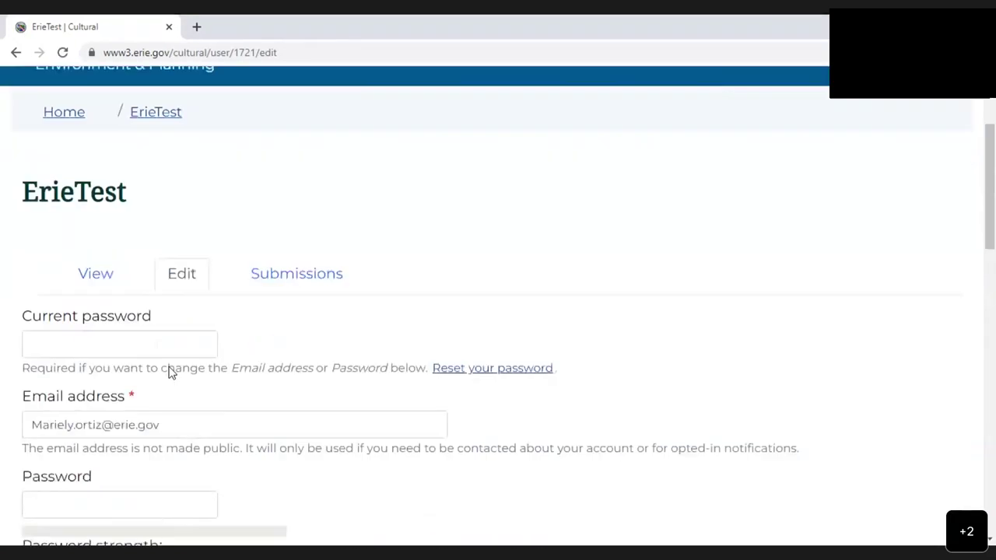
scroll(170, 371, down, 3)
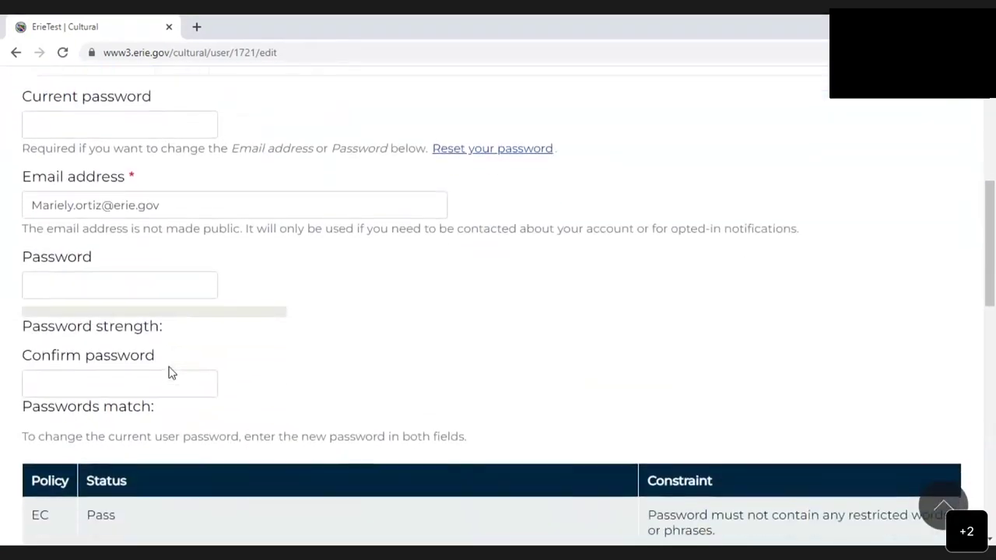
scroll(162, 272, down, 1)
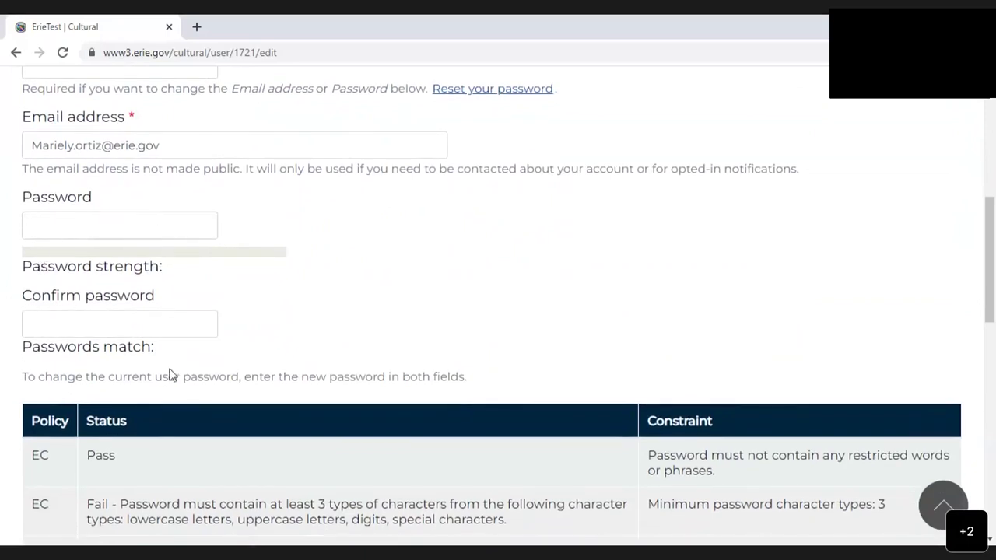
scroll(169, 373, down, 5)
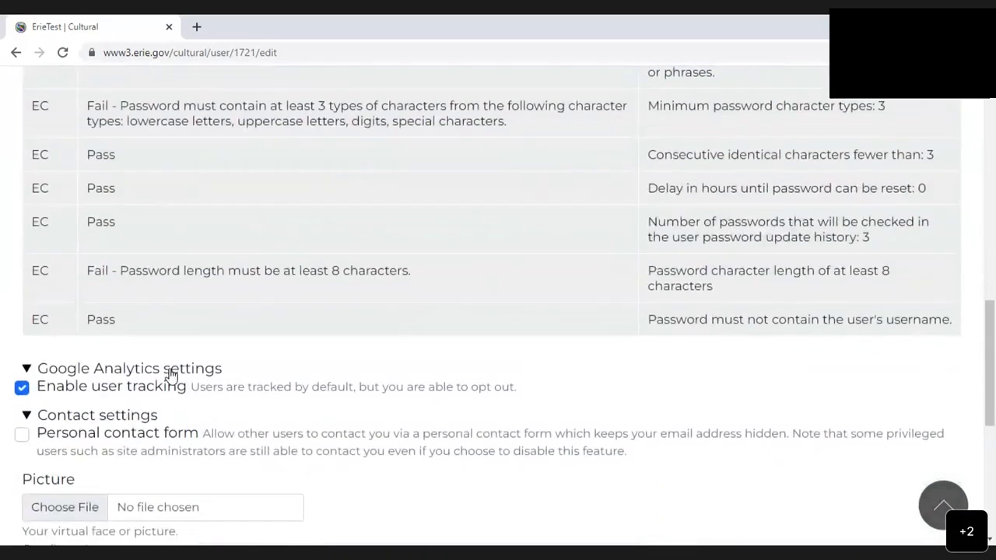
scroll(171, 373, down, 3)
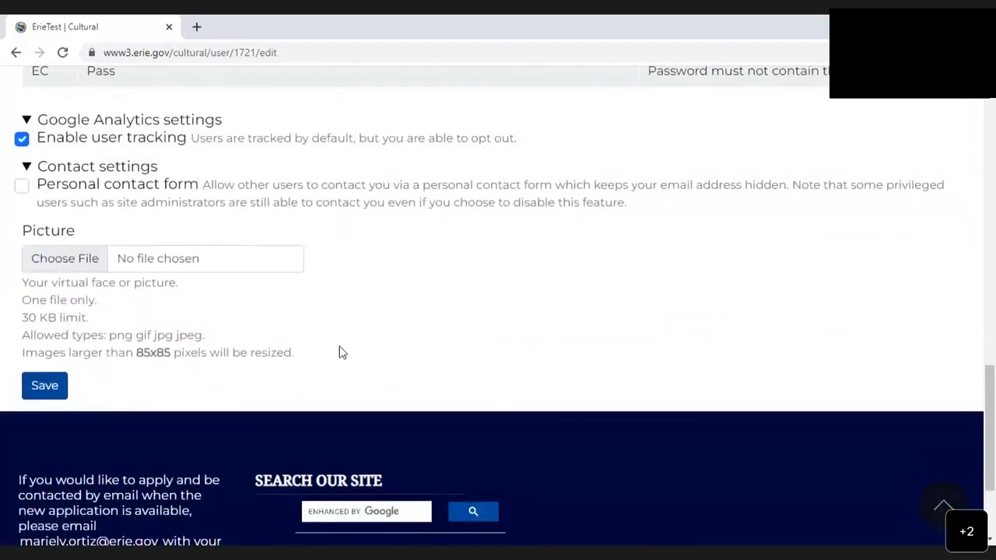
scroll(340, 350, up, 3)
scroll(339, 352, up, 8)
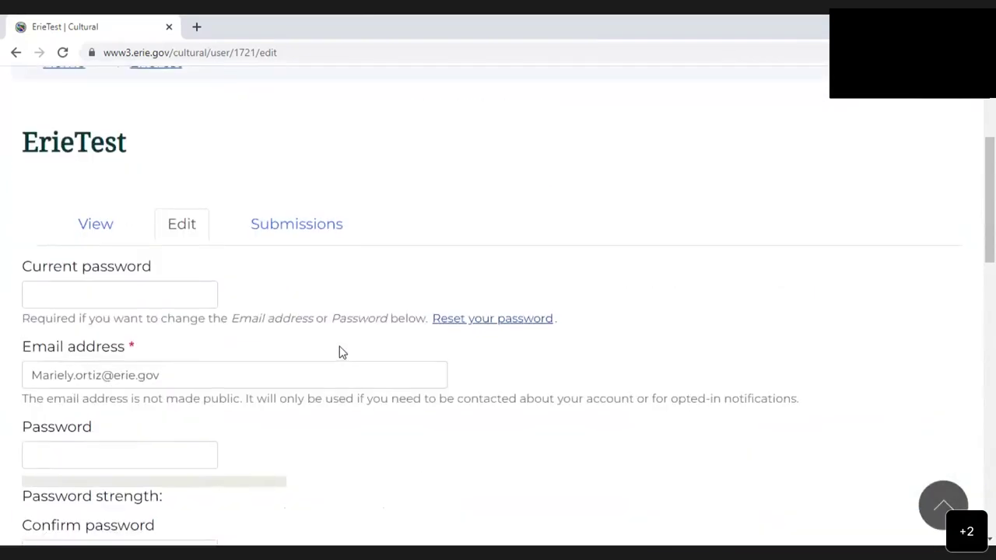
scroll(298, 315, up, 2)
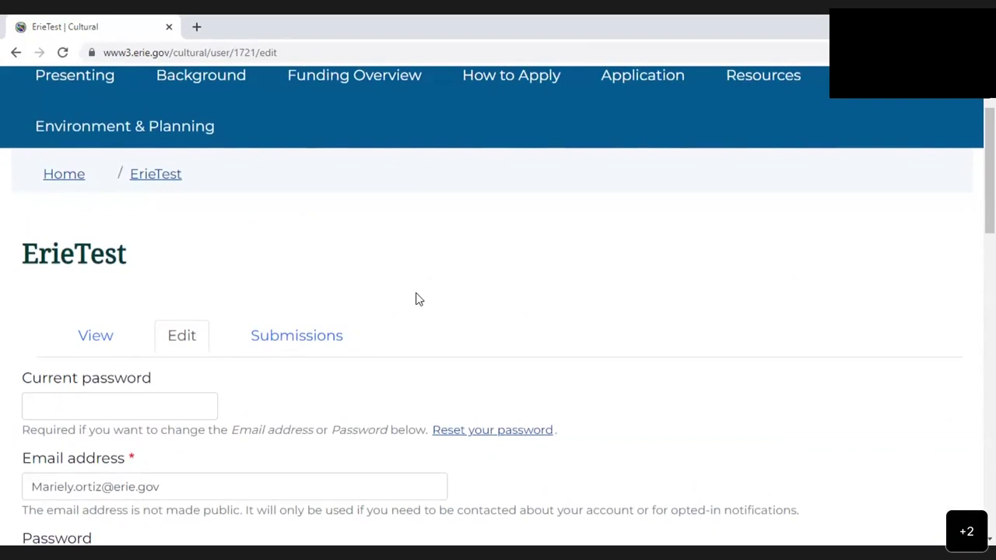
Open Submission #163 from the account's past submissions for editing.
click(266, 339)
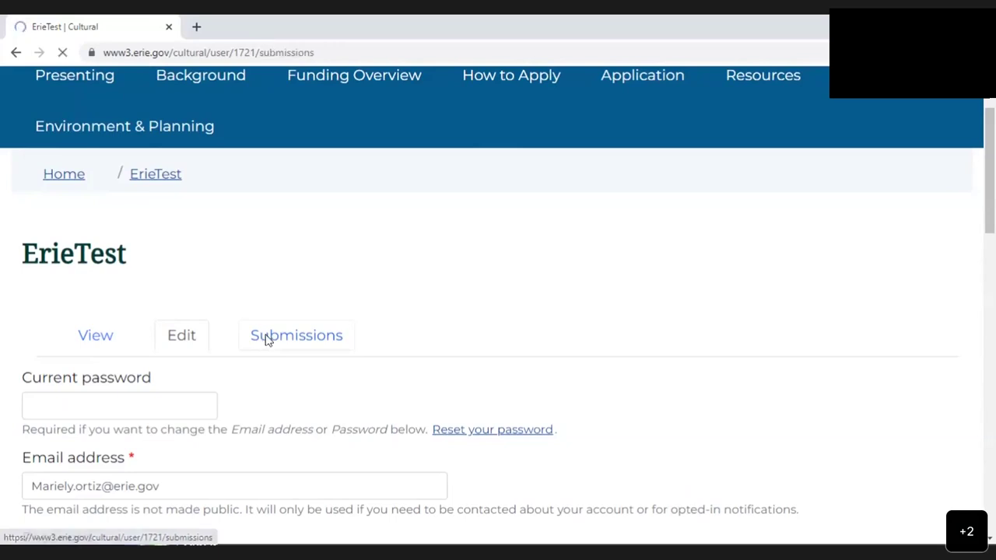
scroll(265, 340, down, 3)
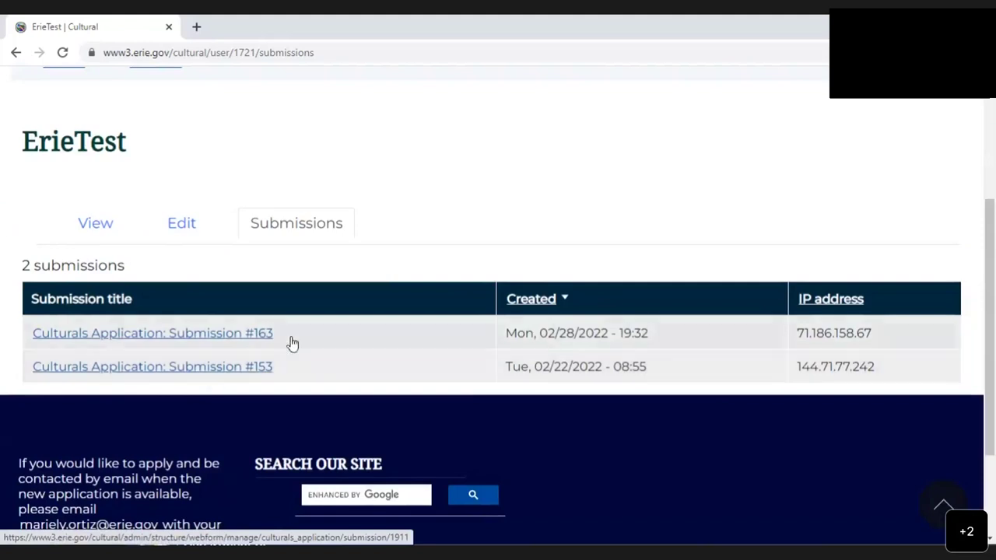
click(243, 335)
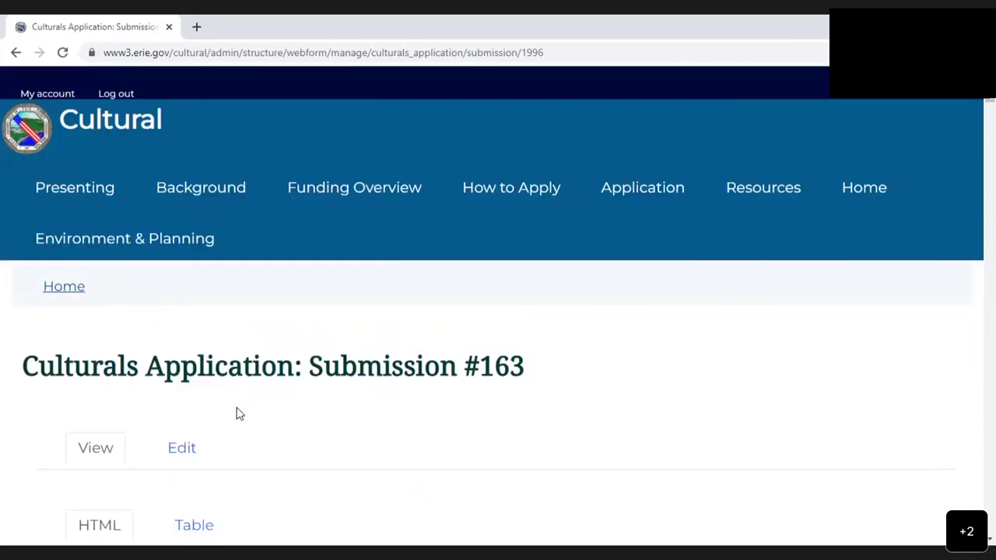
scroll(238, 416, down, 2)
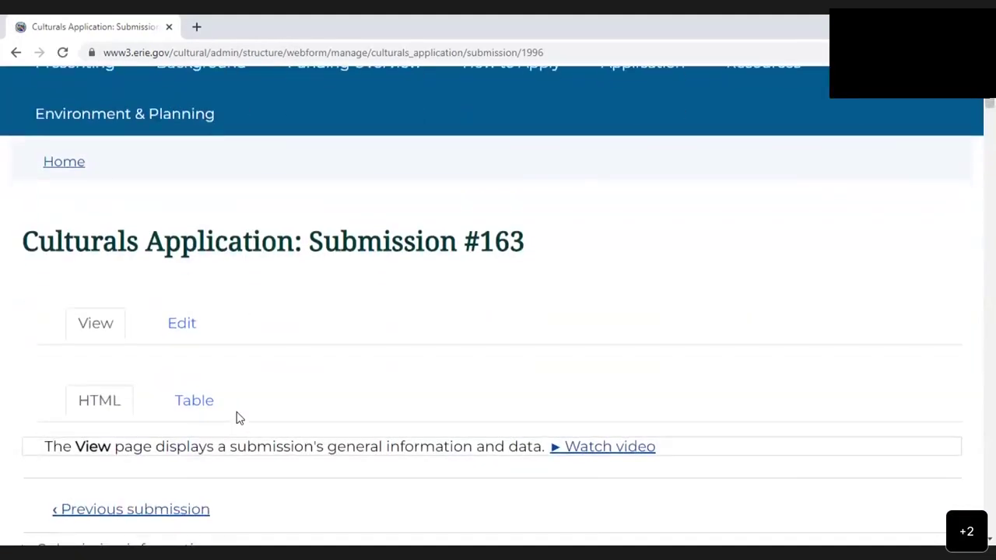
click(184, 330)
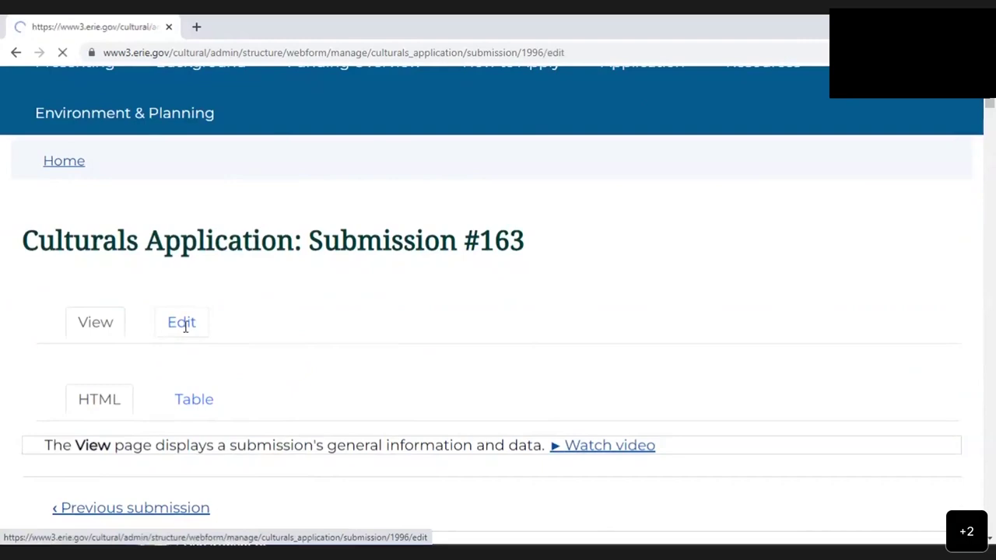
Review the contact sections, then advance to page 2, Funding Acknowledgement & Feedback.
scroll(355, 434, down, 15)
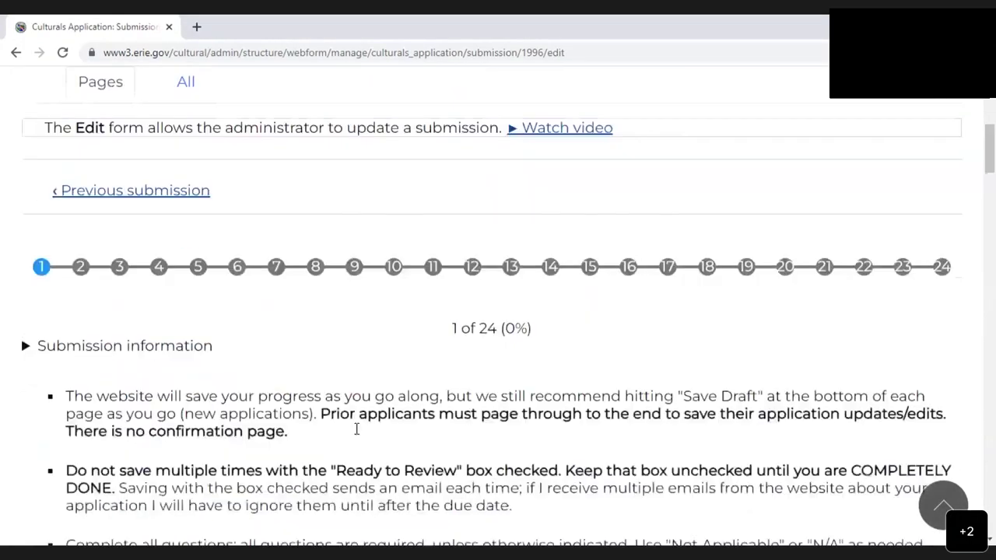
scroll(354, 434, down, 10)
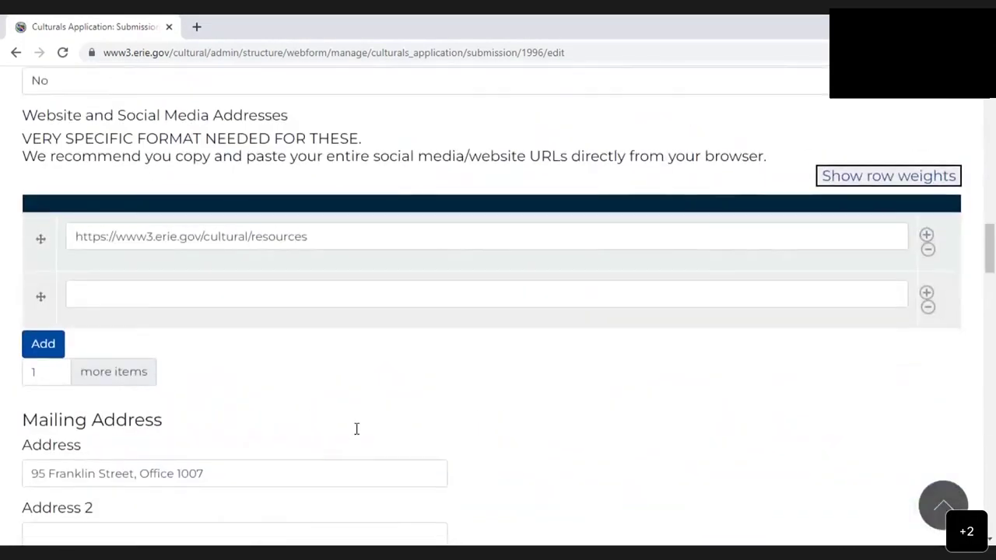
scroll(355, 434, down, 6)
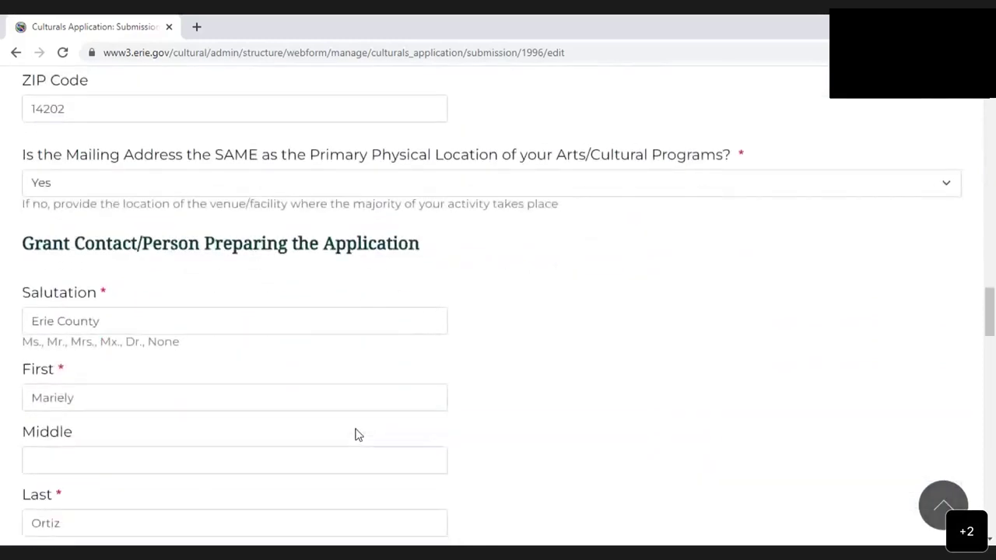
scroll(355, 434, up, 5)
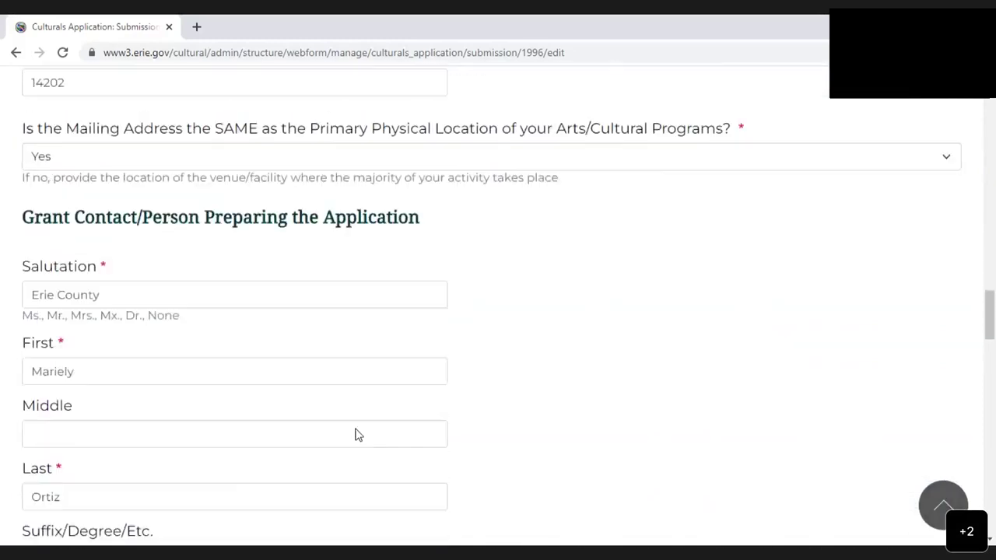
scroll(356, 429, up, 1)
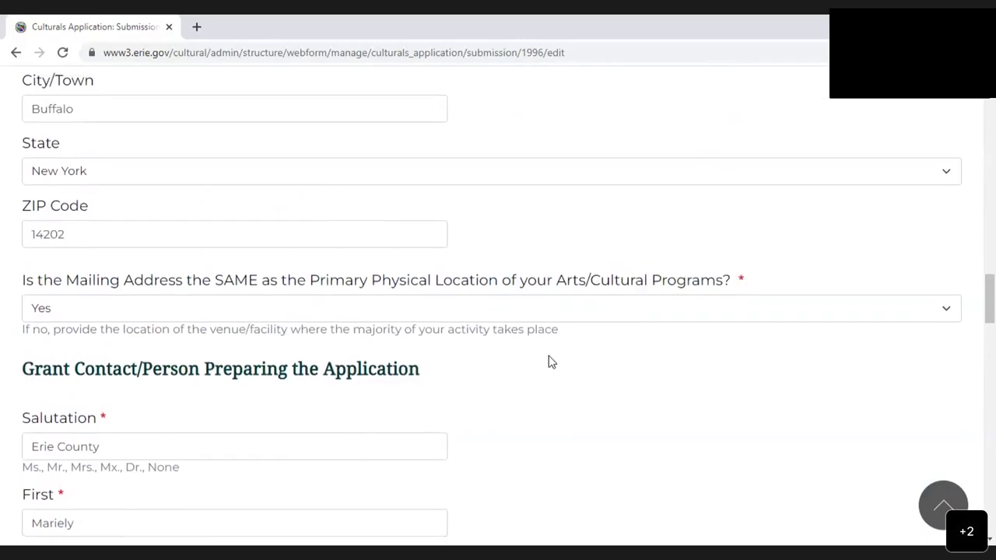
scroll(549, 361, down, 2)
scroll(549, 360, down, 3)
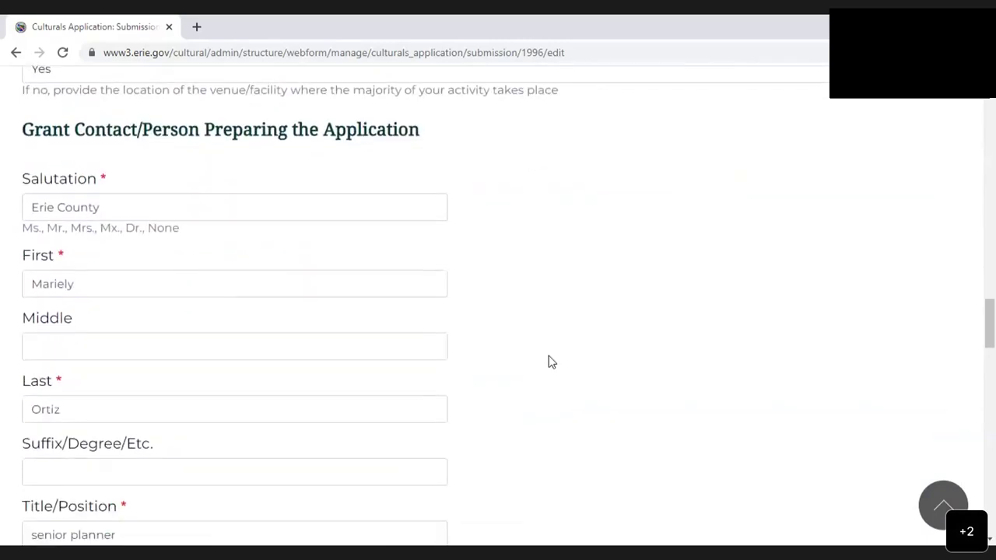
scroll(549, 361, down, 2)
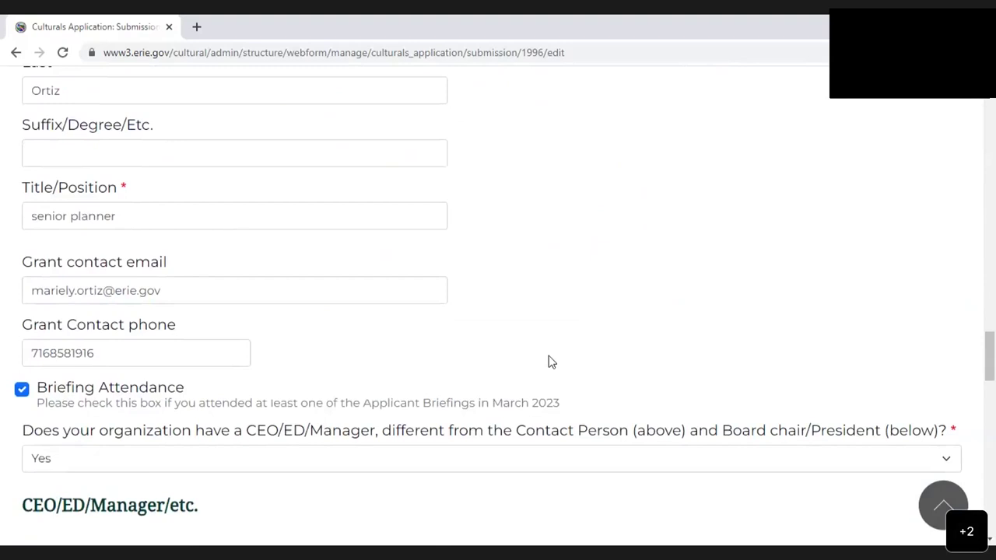
scroll(549, 361, down, 1)
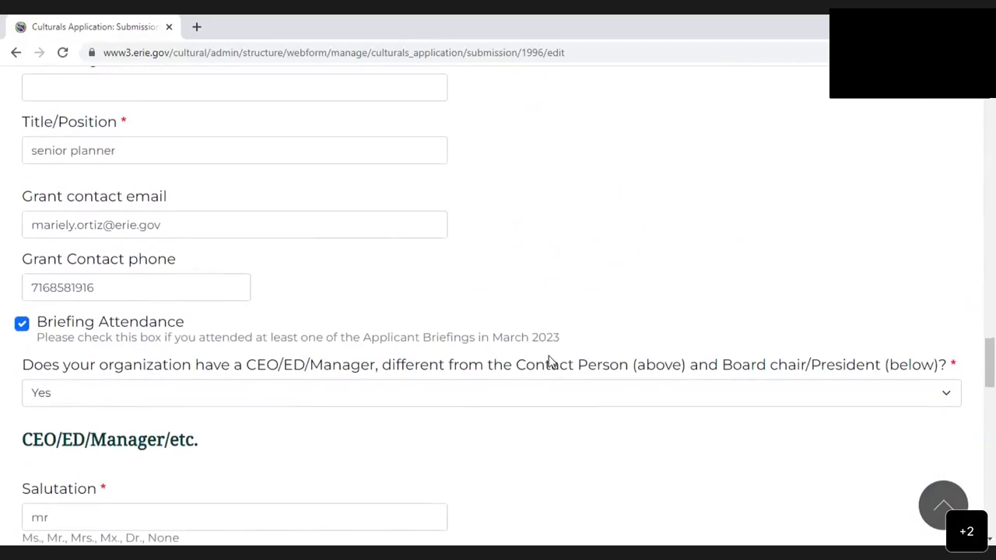
scroll(549, 359, down, 1)
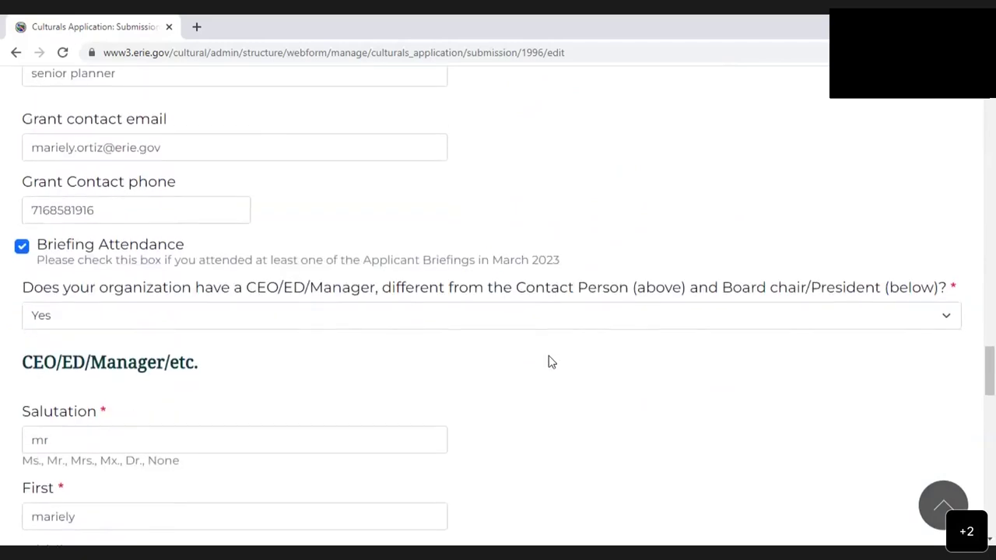
scroll(549, 361, down, 4)
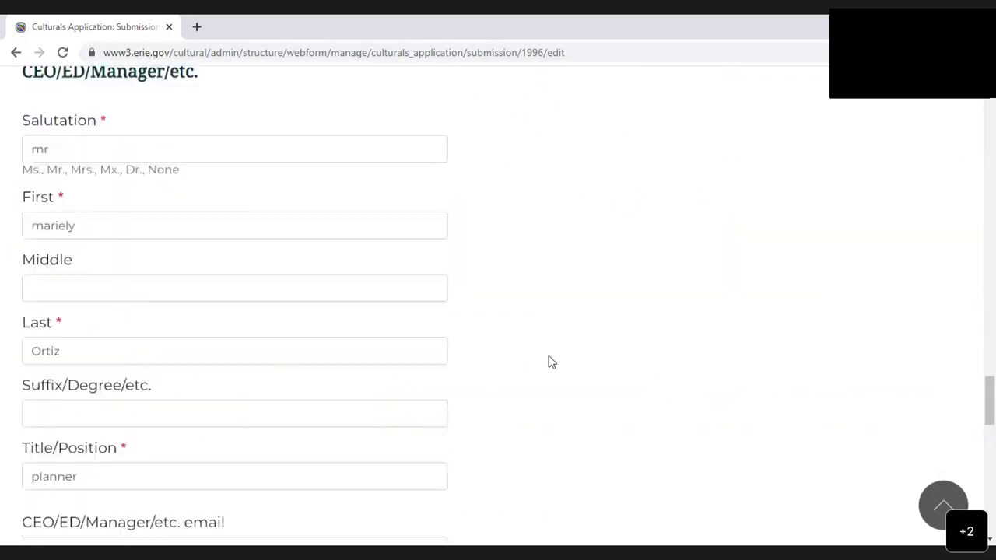
scroll(549, 361, down, 4)
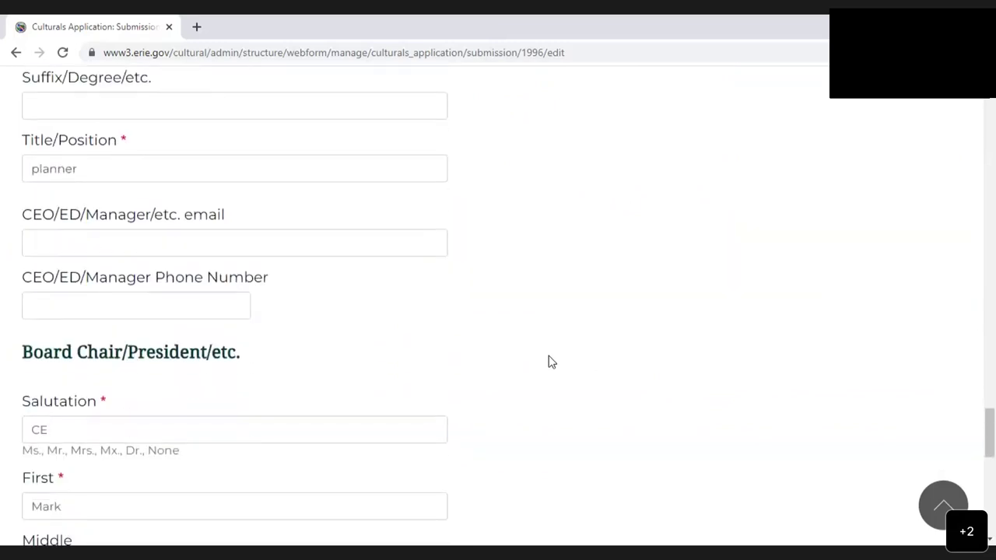
scroll(549, 361, down, 3)
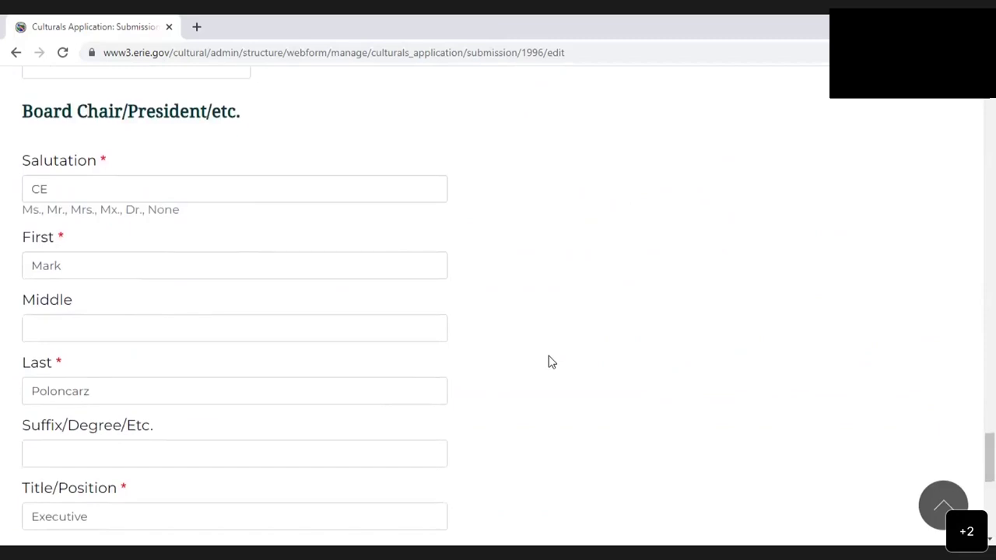
scroll(550, 361, down, 1)
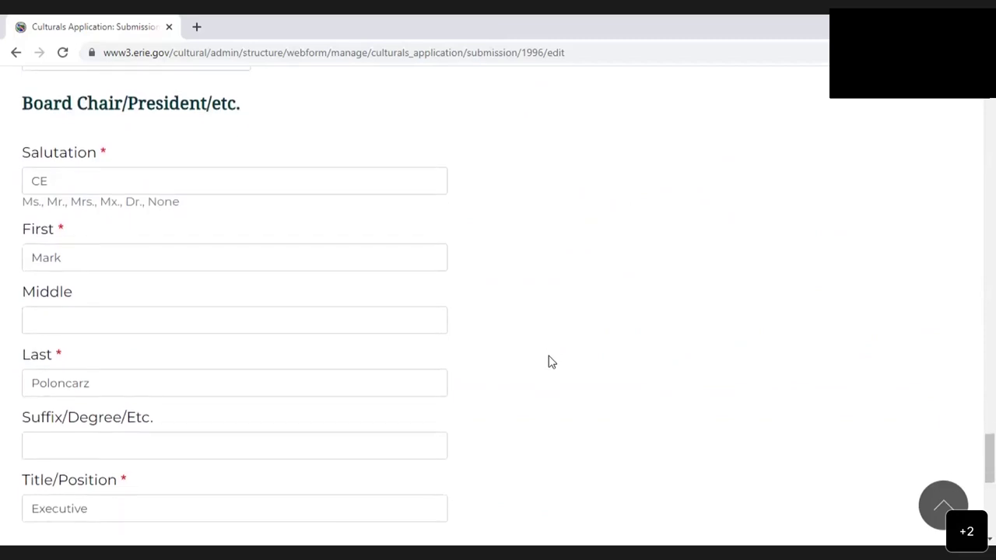
scroll(549, 361, up, 1)
scroll(548, 361, down, 6)
scroll(548, 362, up, 4)
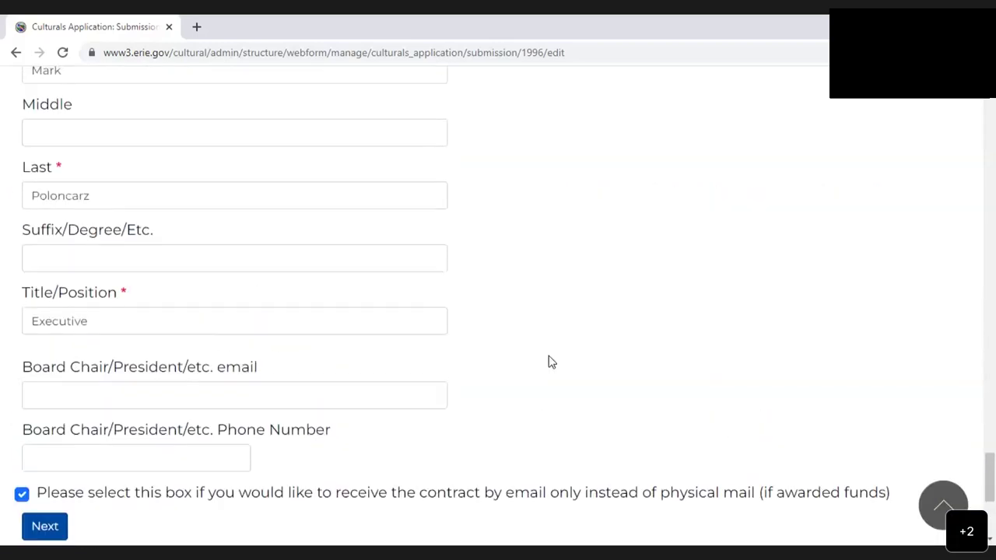
scroll(549, 362, down, 1)
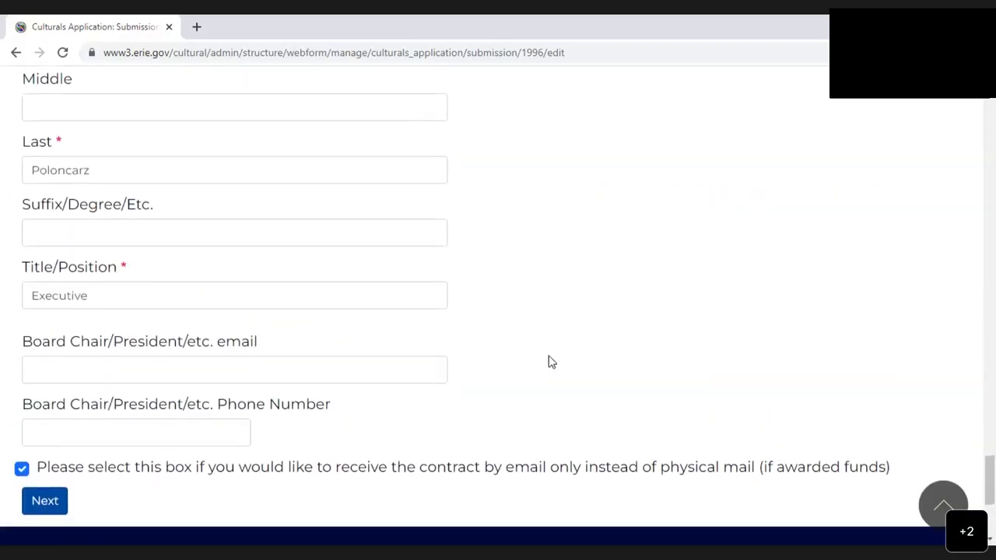
click(48, 503)
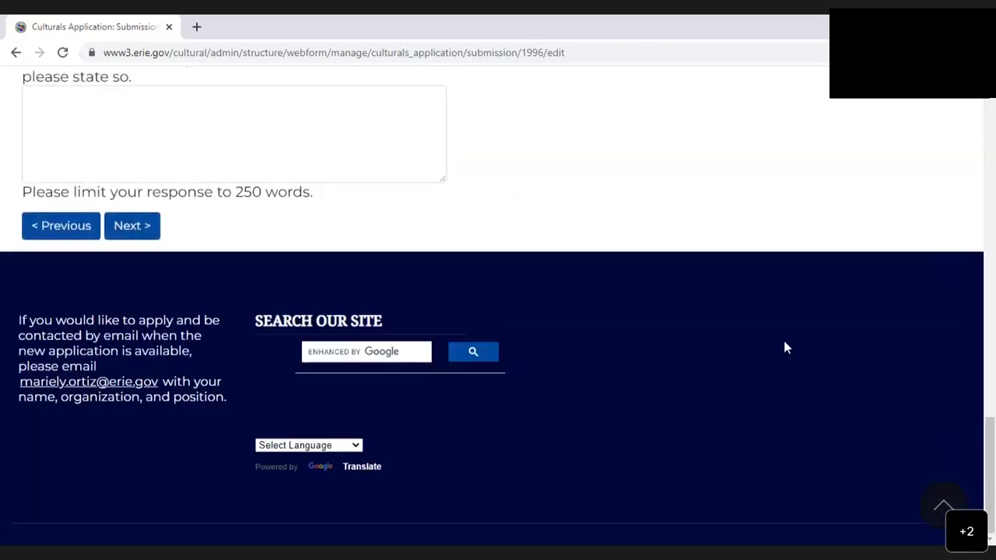
scroll(784, 347, up, 3)
scroll(784, 346, up, 10)
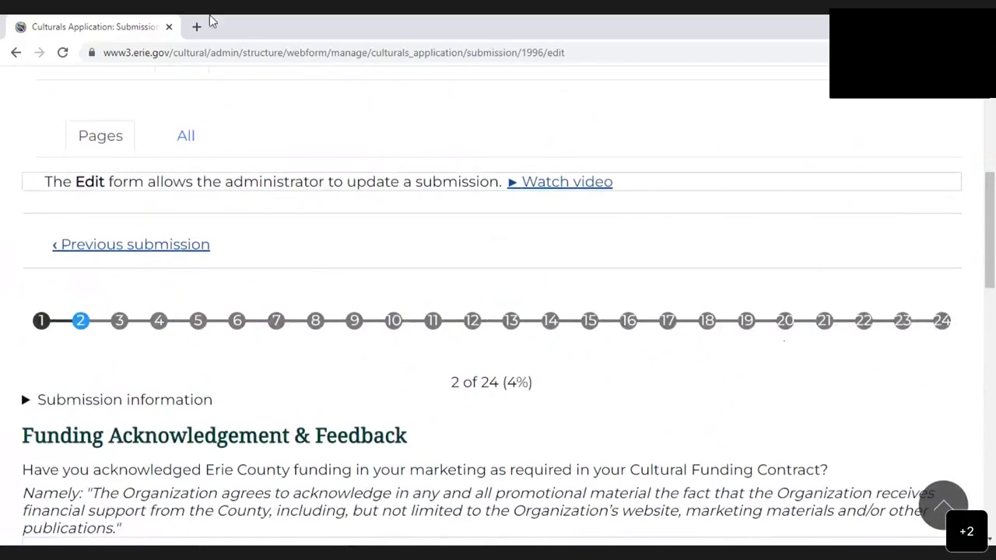
scroll(427, 225, up, 5)
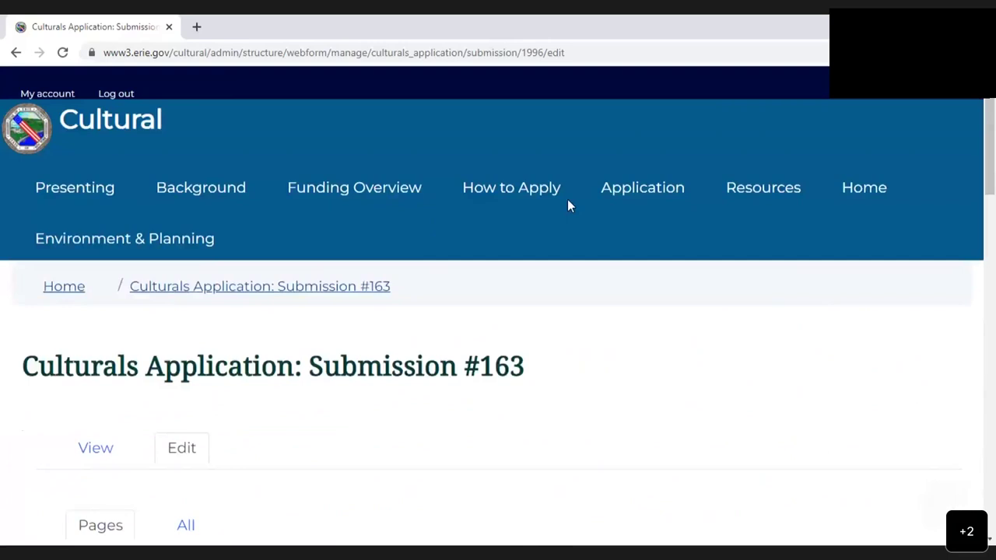
Open the Resources page in a new tab and switch to it.
right_click(622, 196)
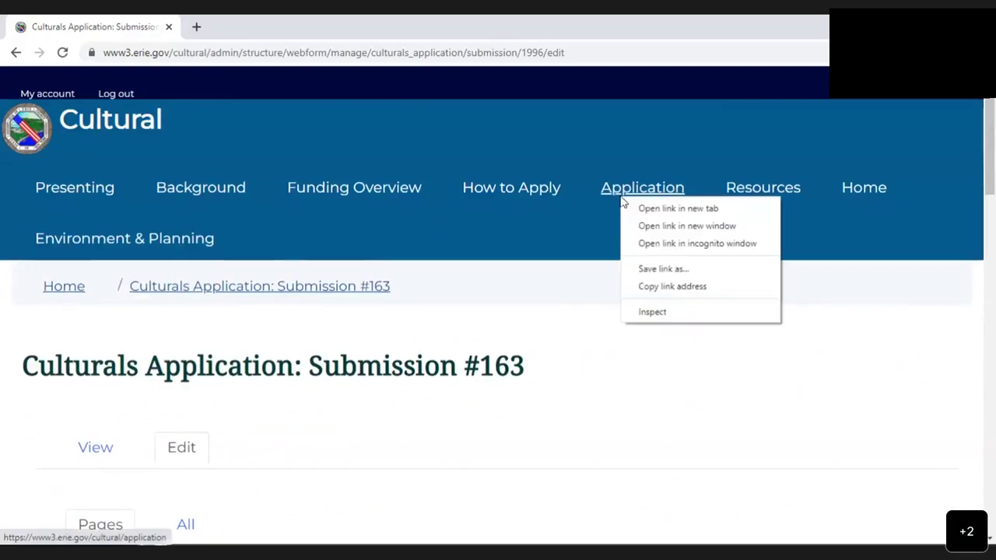
right_click(760, 194)
click(790, 198)
click(280, 23)
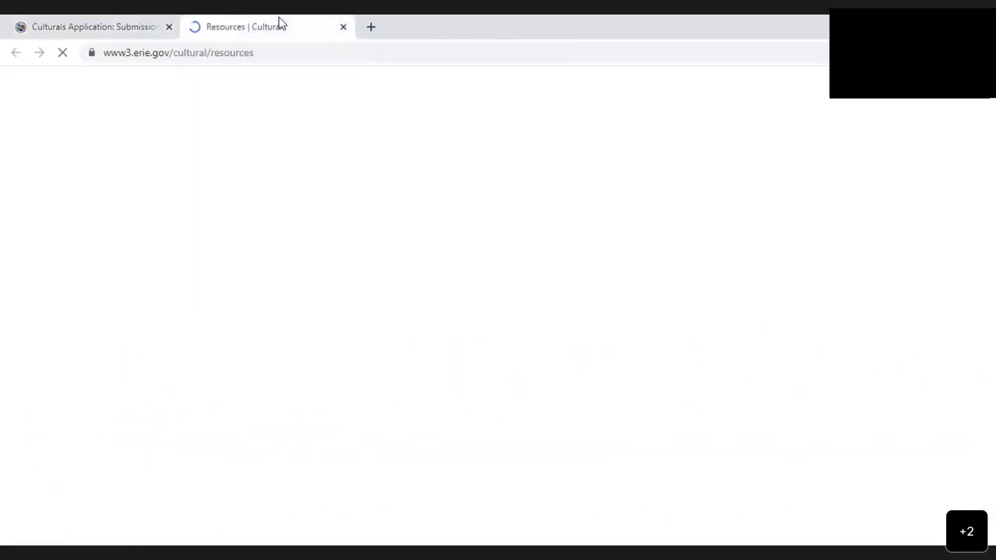
scroll(244, 371, down, 5)
scroll(242, 372, down, 5)
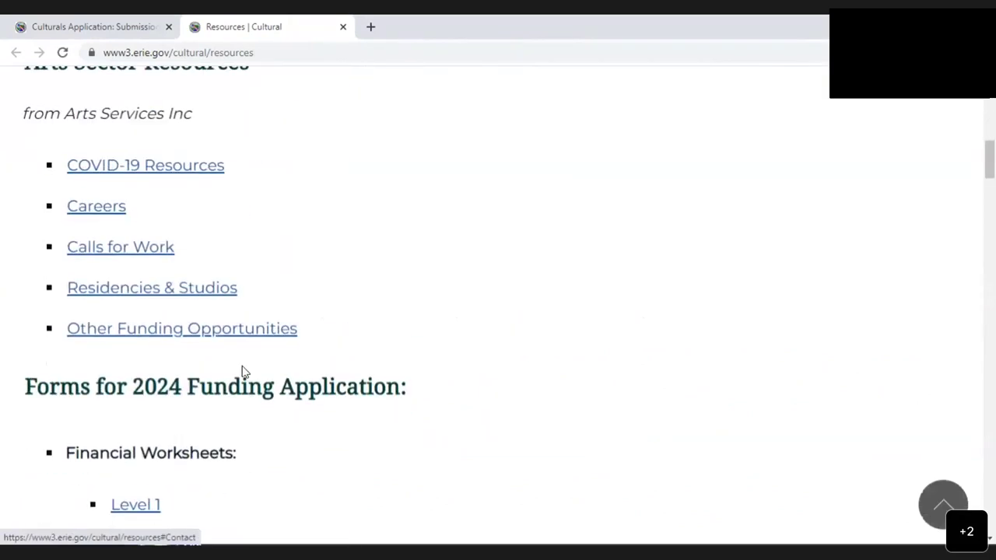
scroll(319, 207, up, 10)
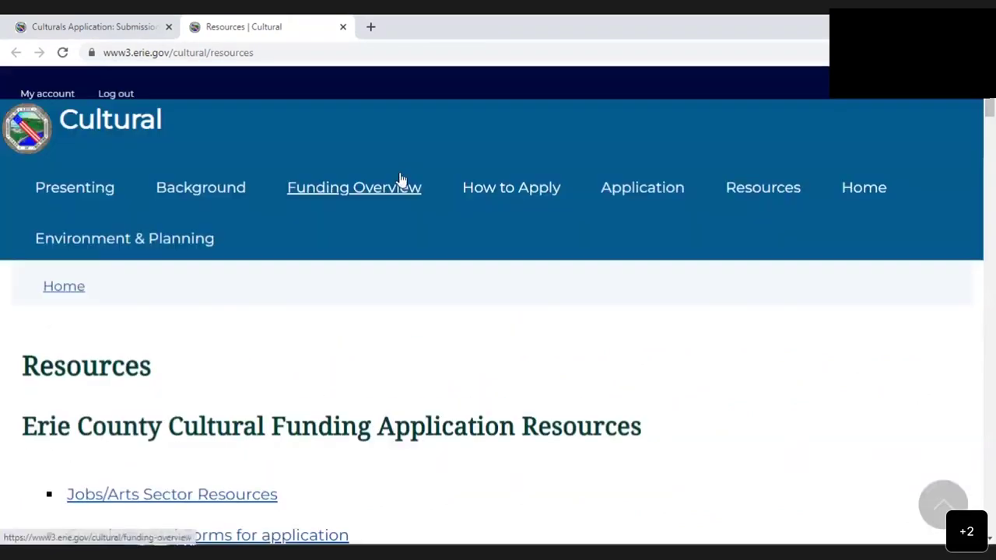
Download and open 2024-lv1-questions.docx from the Application page's Level 1 link.
click(640, 189)
scroll(402, 444, down, 15)
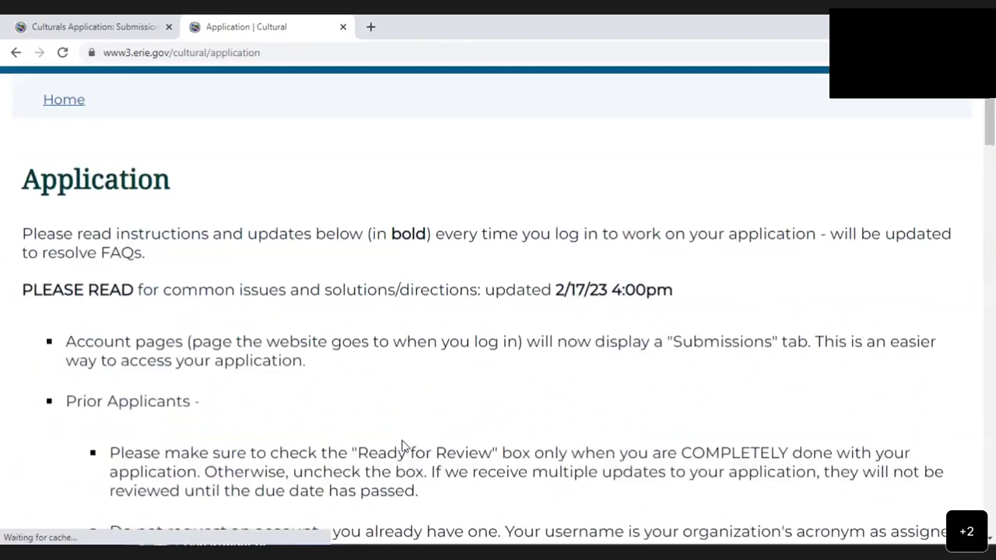
scroll(402, 447, up, 1)
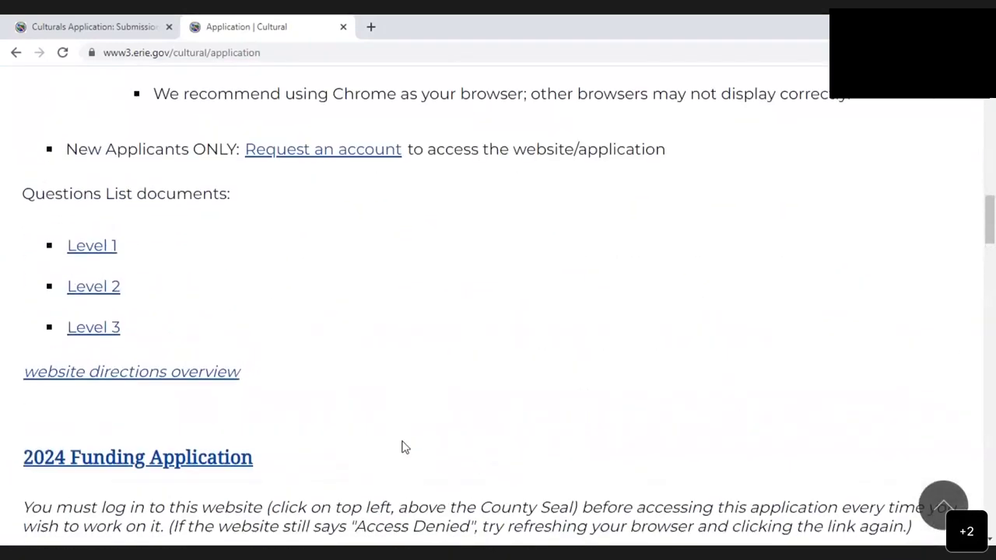
drag(14, 193, 232, 196)
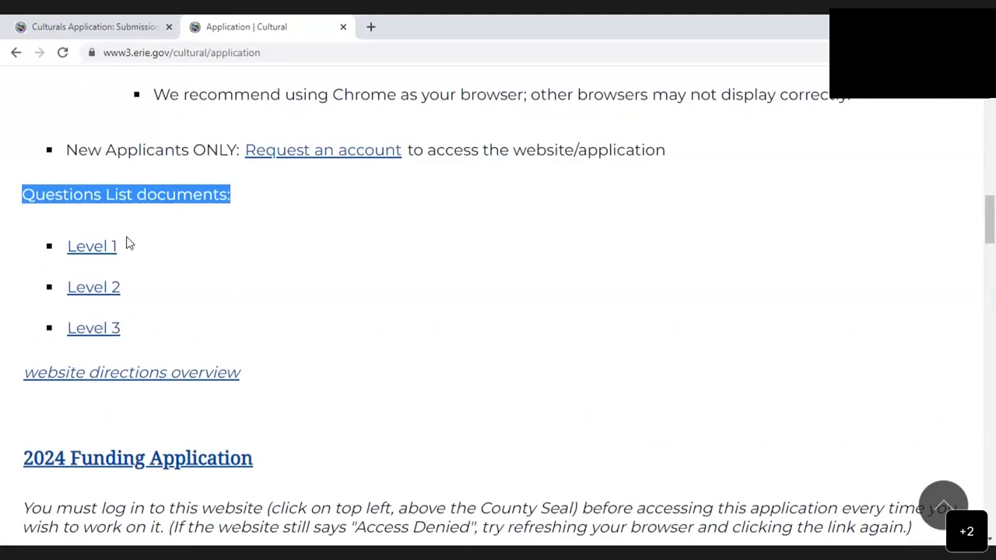
click(91, 247)
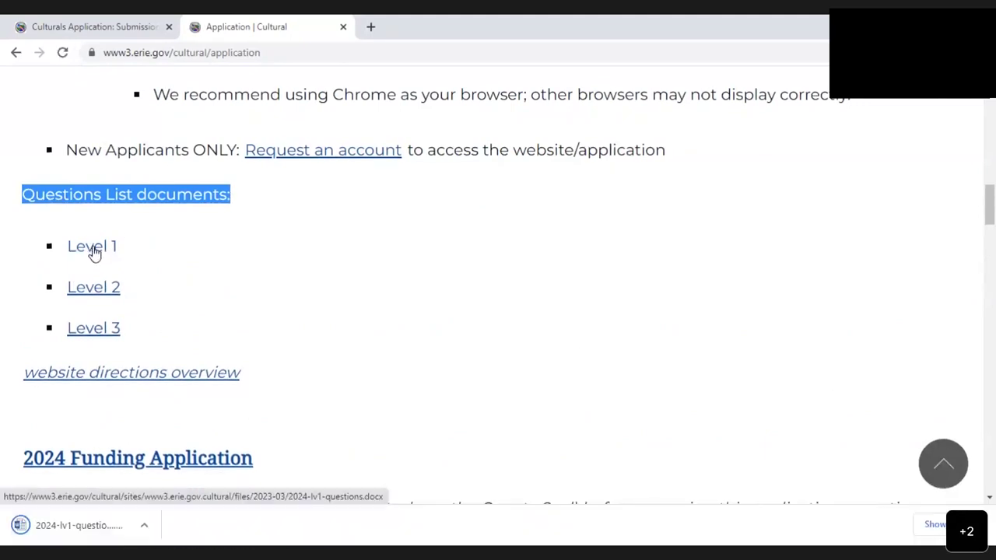
click(79, 535)
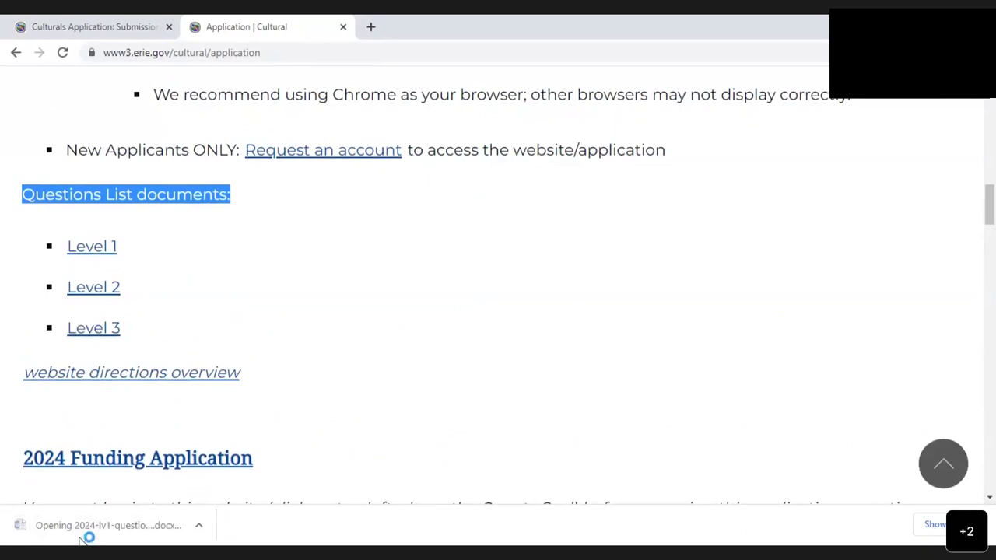